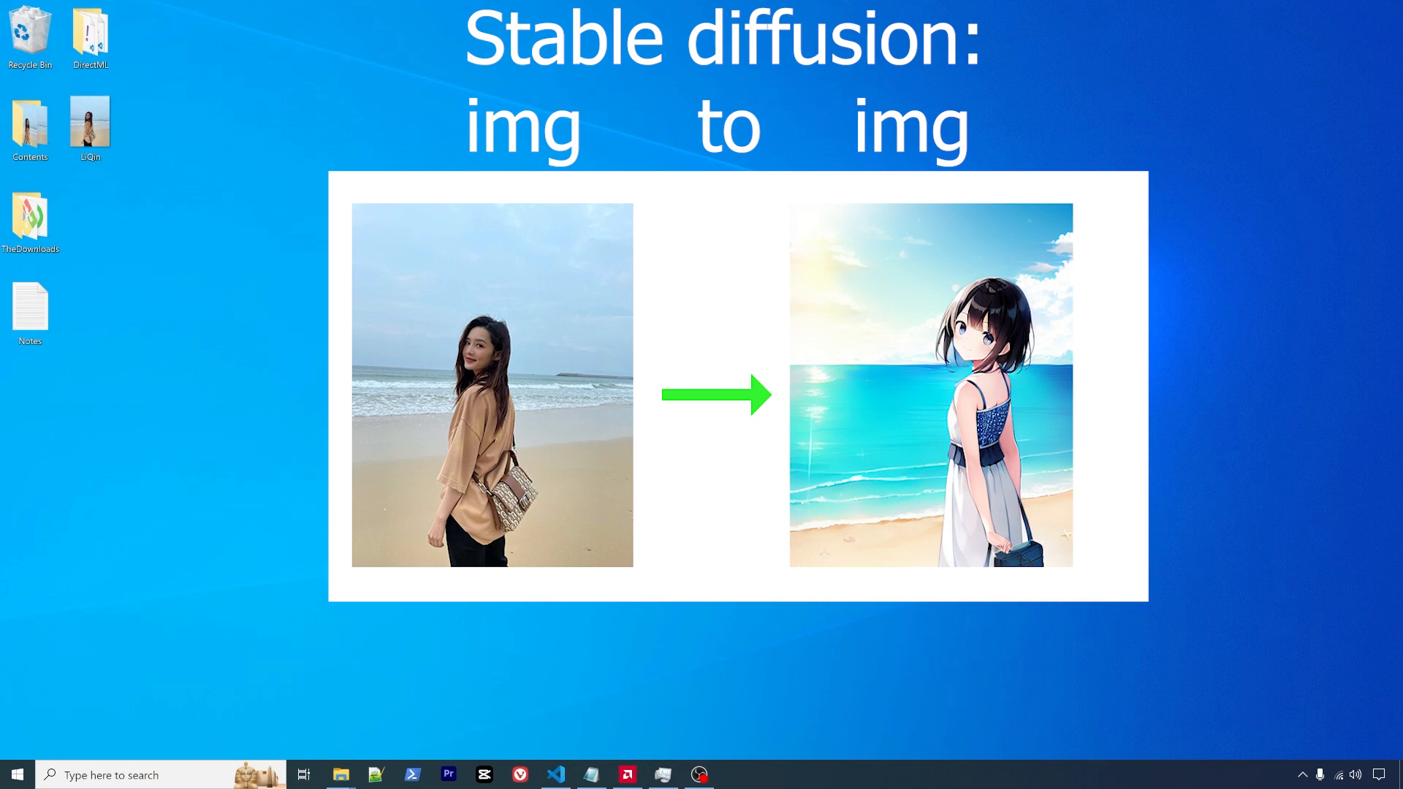
- Open Anaconda Prompt (Miniconda3) from Windows search and activate the sd39 environment
left_click(128, 779)
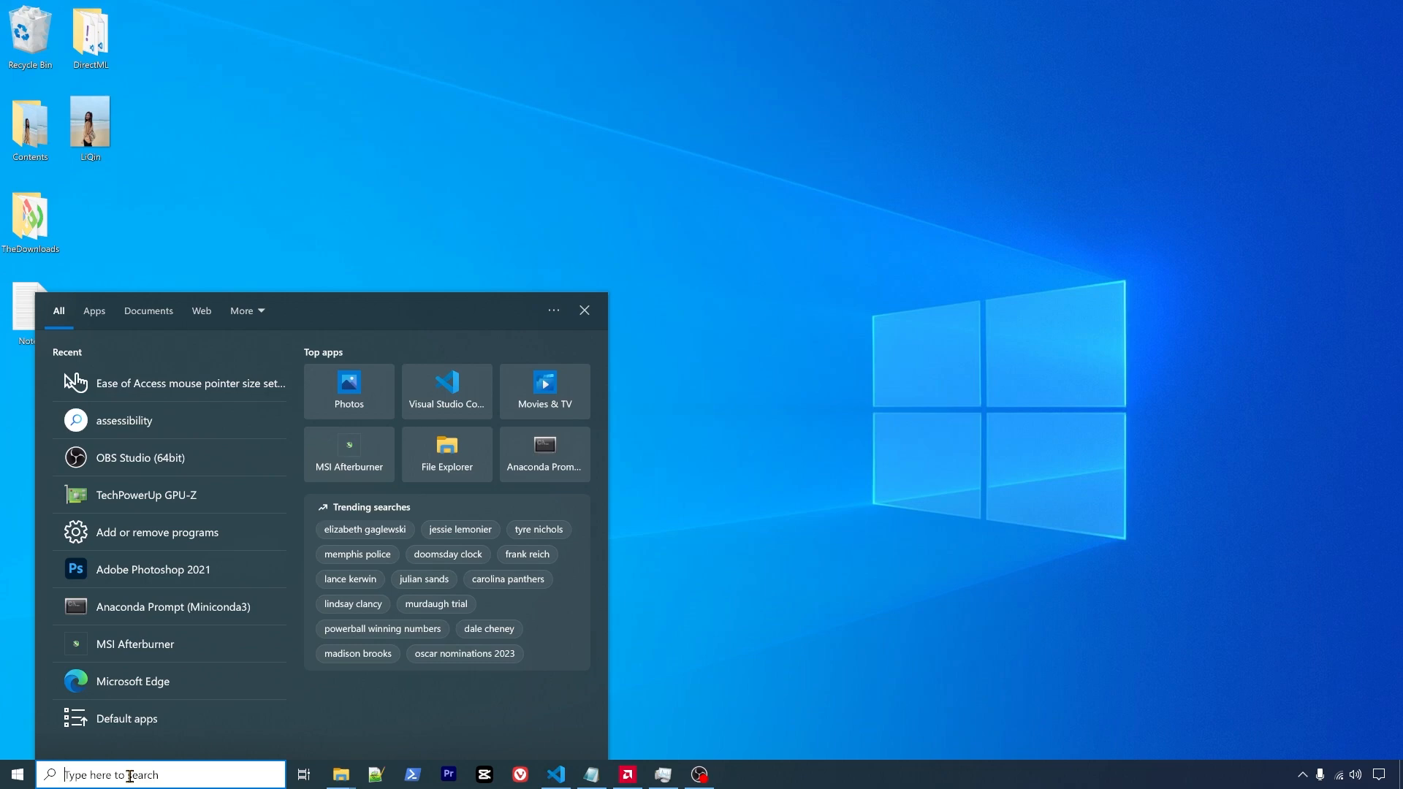
type("min")
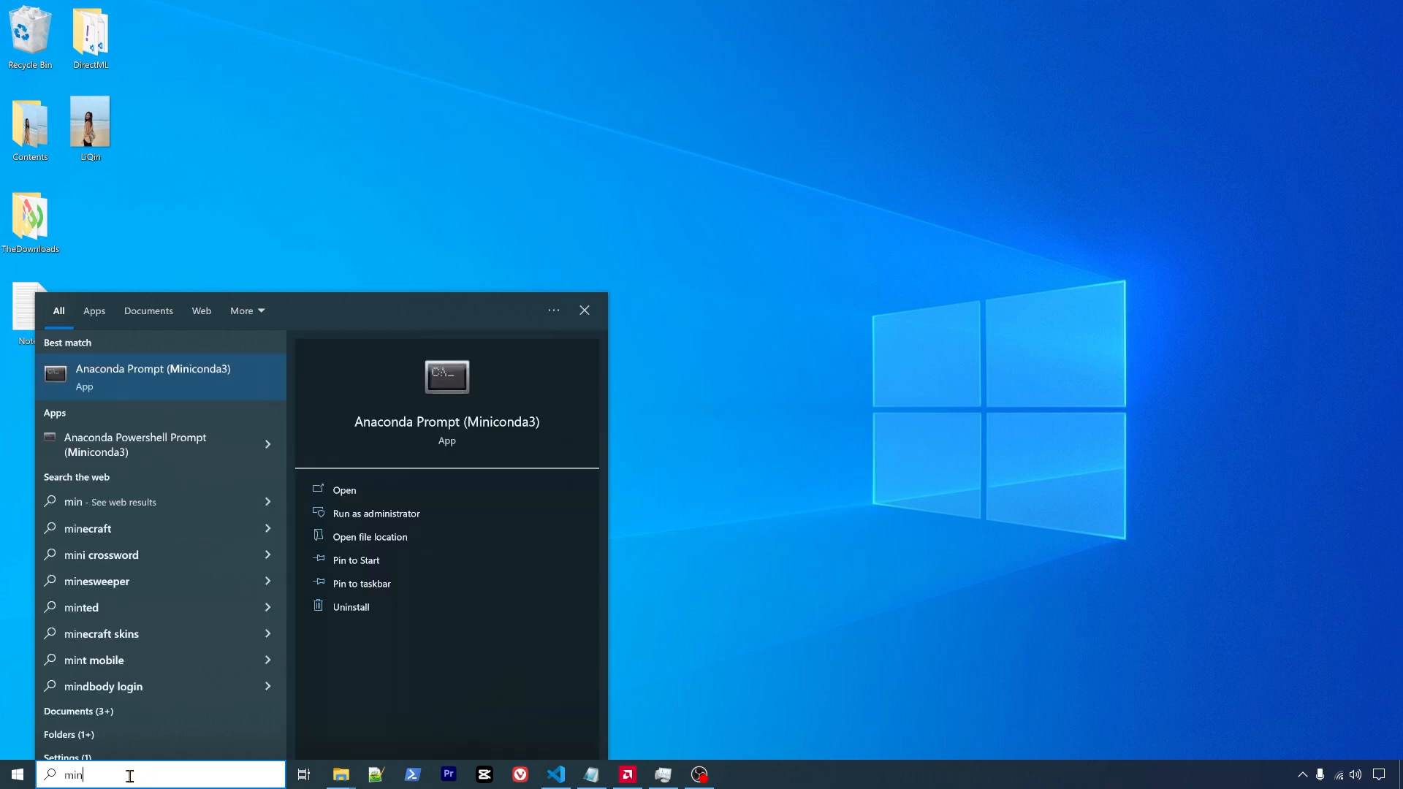
left_click(150, 373)
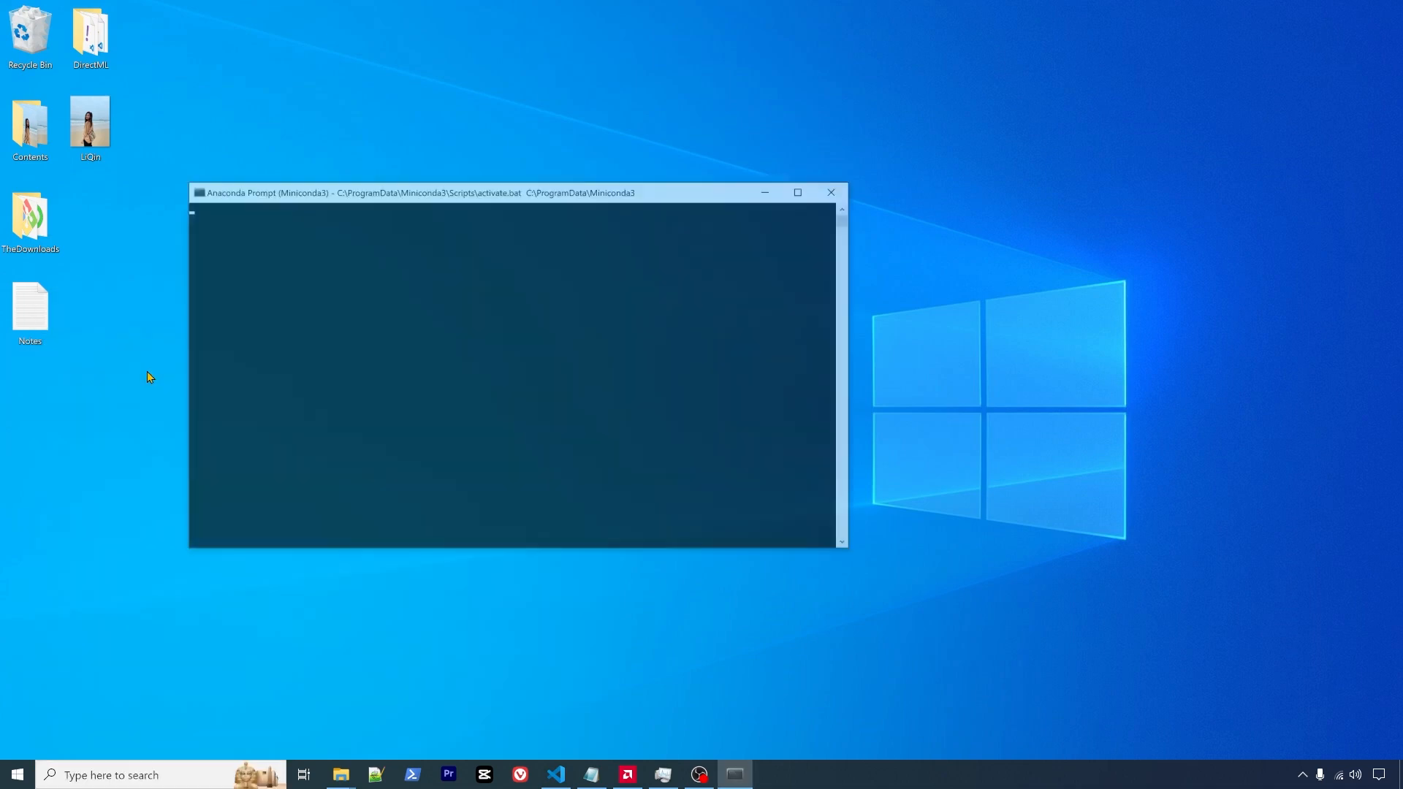
left_click_drag(532, 191, 507, 233)
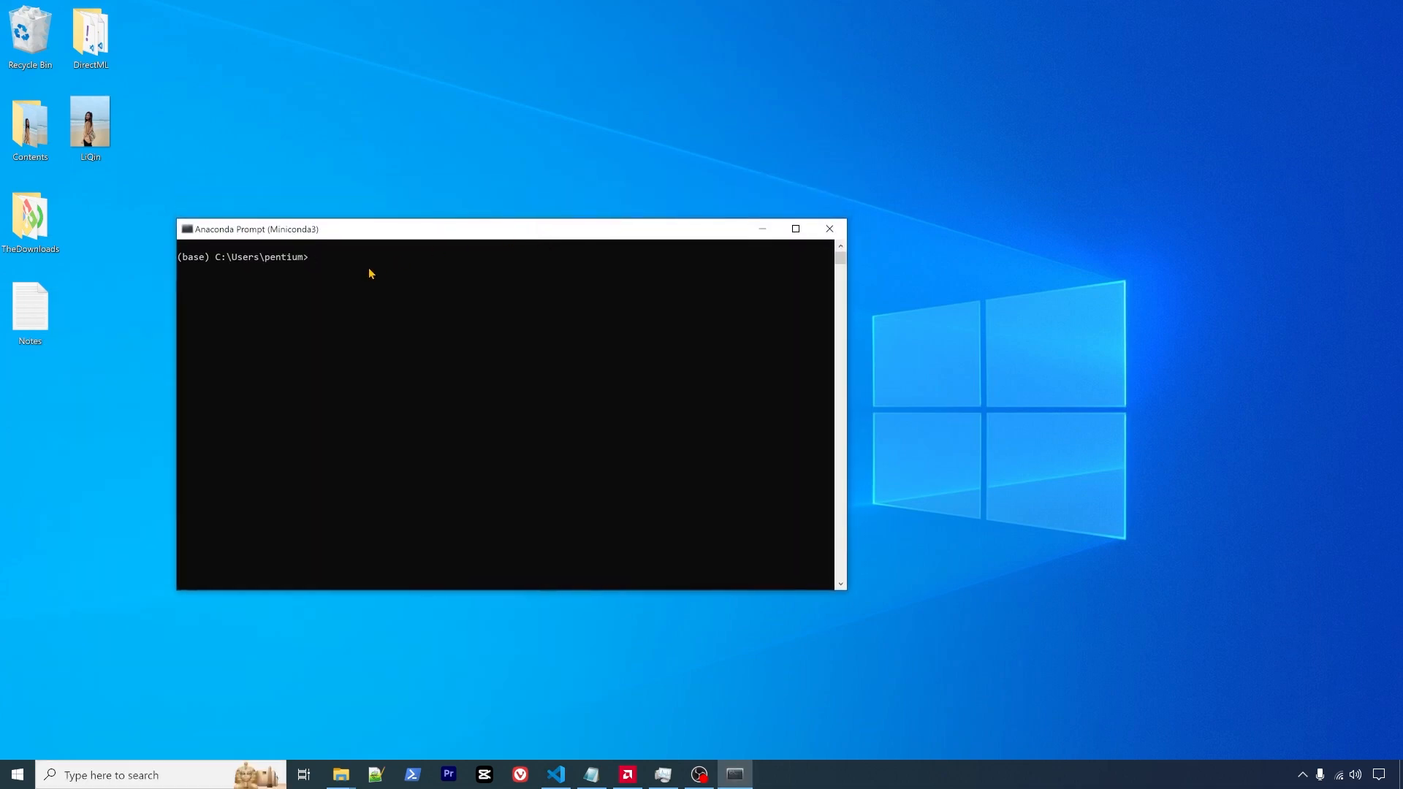
type("conda activate sd39")
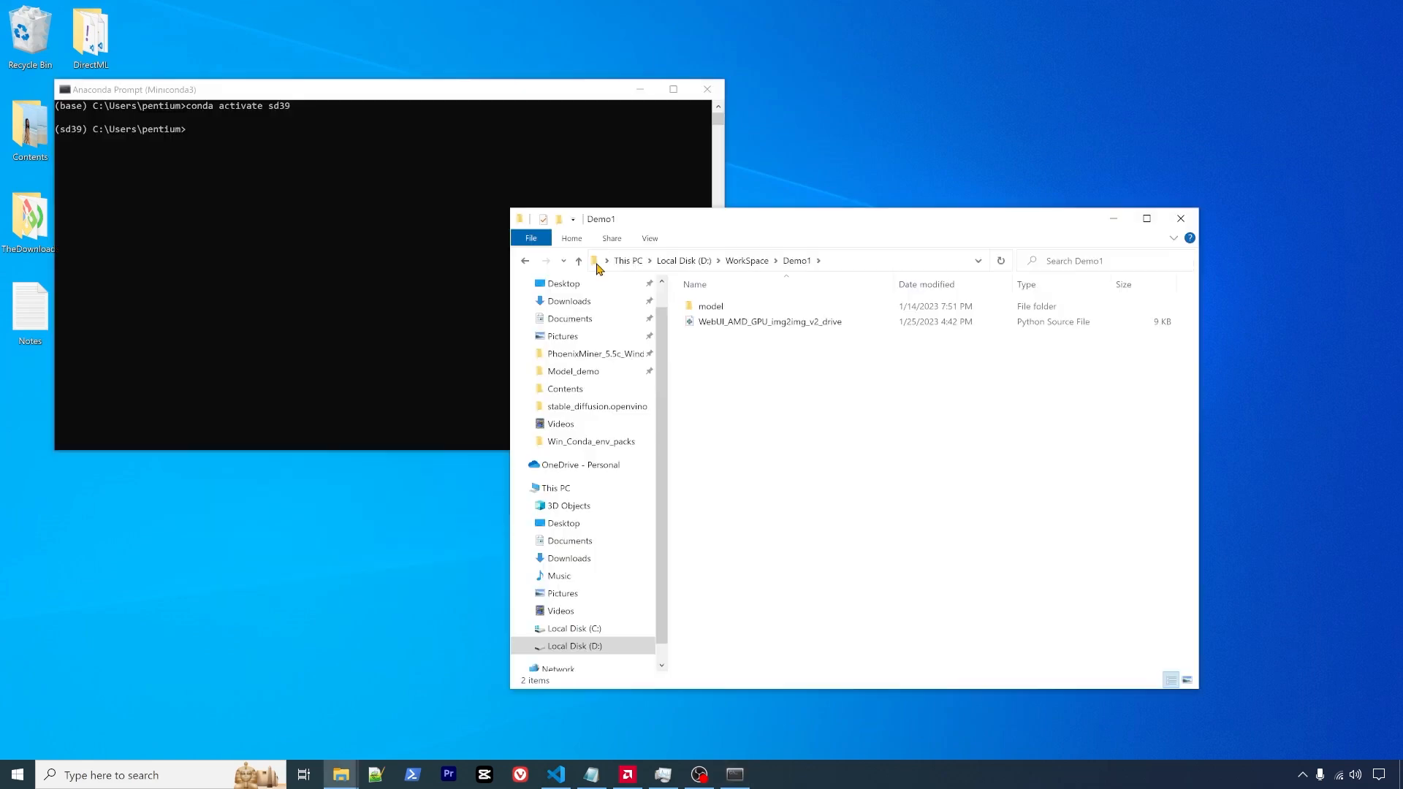
- Change the prompt's directory to D:\WorkSpace\Demo1 with cd /d, keeping the Demo1 folder visible
left_click_drag(594, 260, 332, 210)
mouse_move(725, 80)
left_mouse_down()
mouse_move(725, 124)
mouse_move(725, 86)
left_mouse_up()
left_click_drag(541, 99, 846, 176)
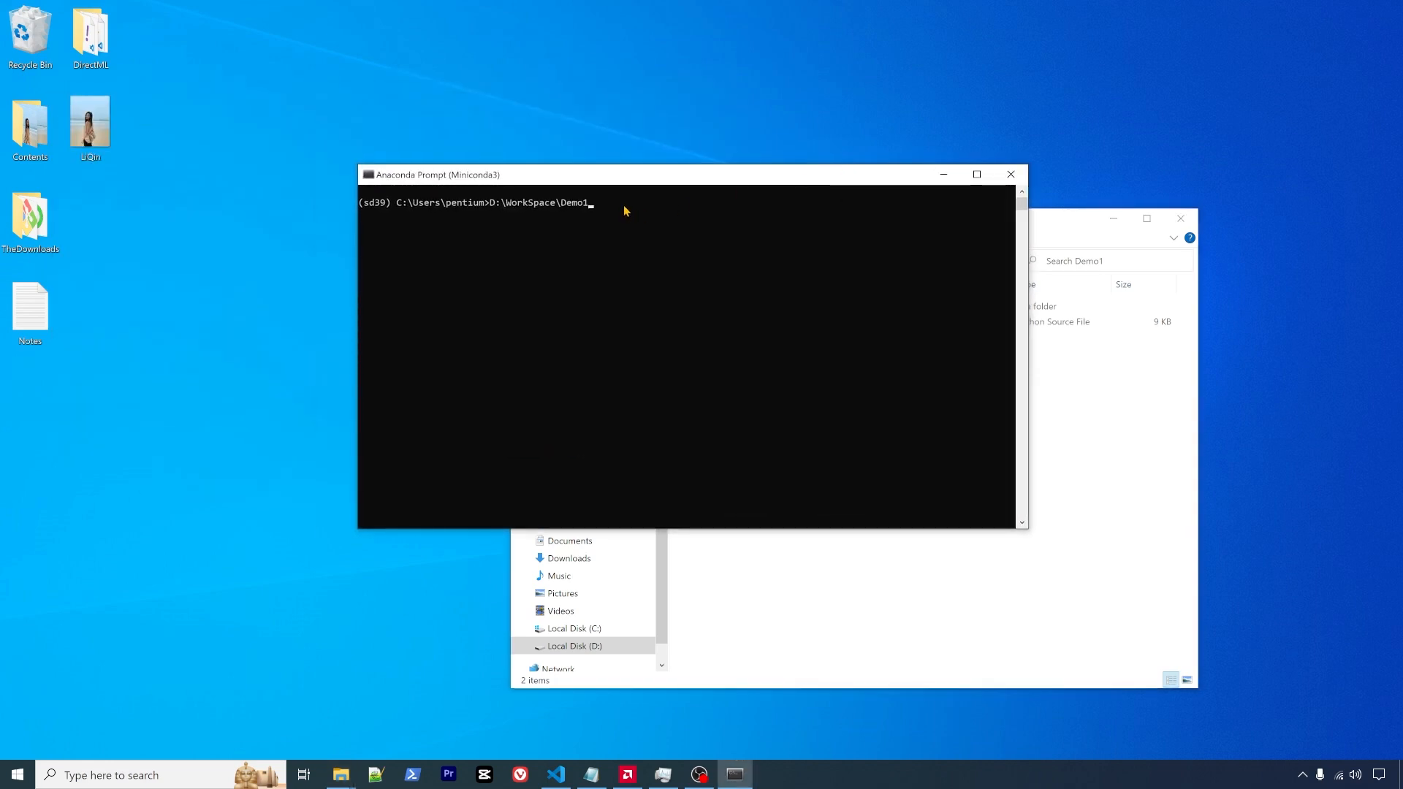
type("cd /d")
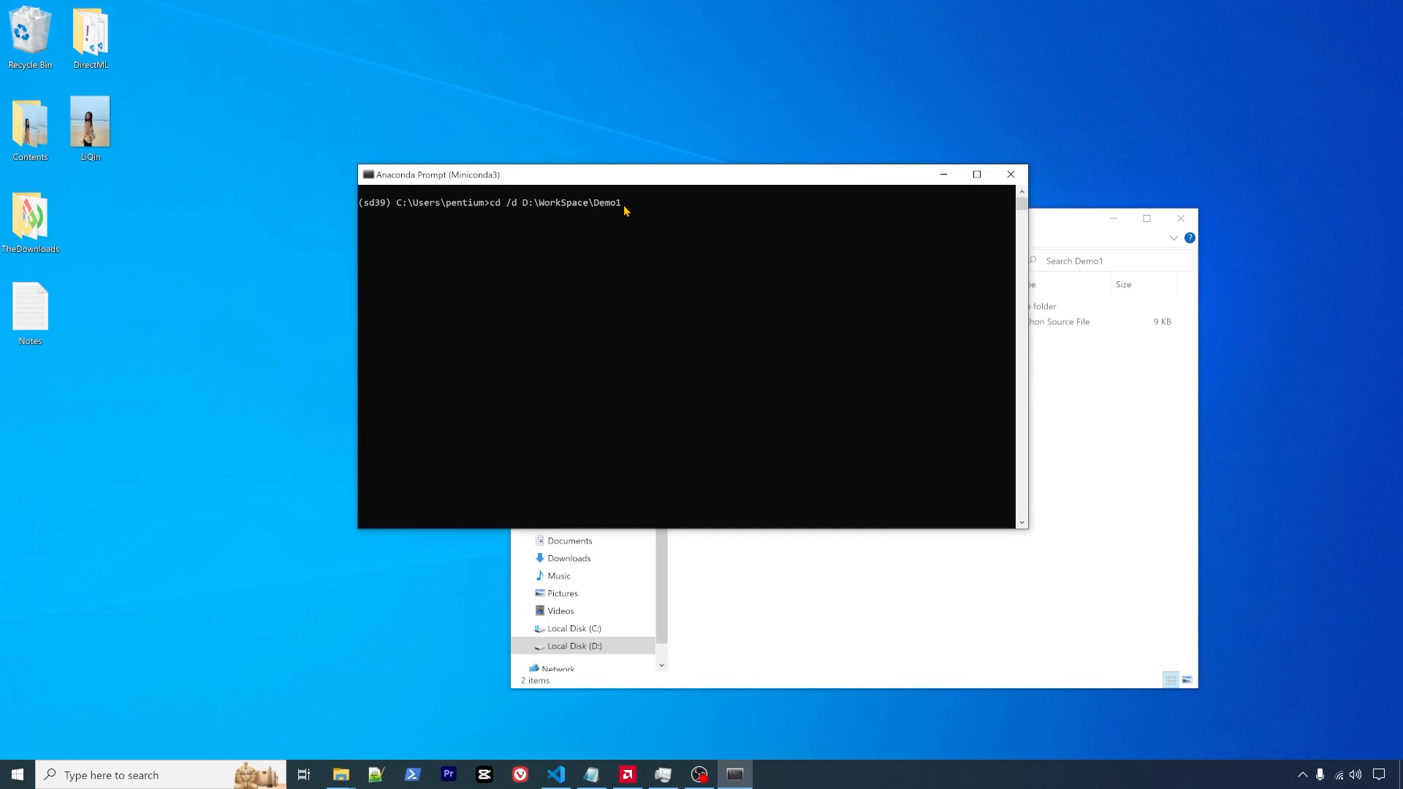
key("Return")
left_click_drag(648, 174, 473, 187)
left_click_drag(936, 228, 604, 177)
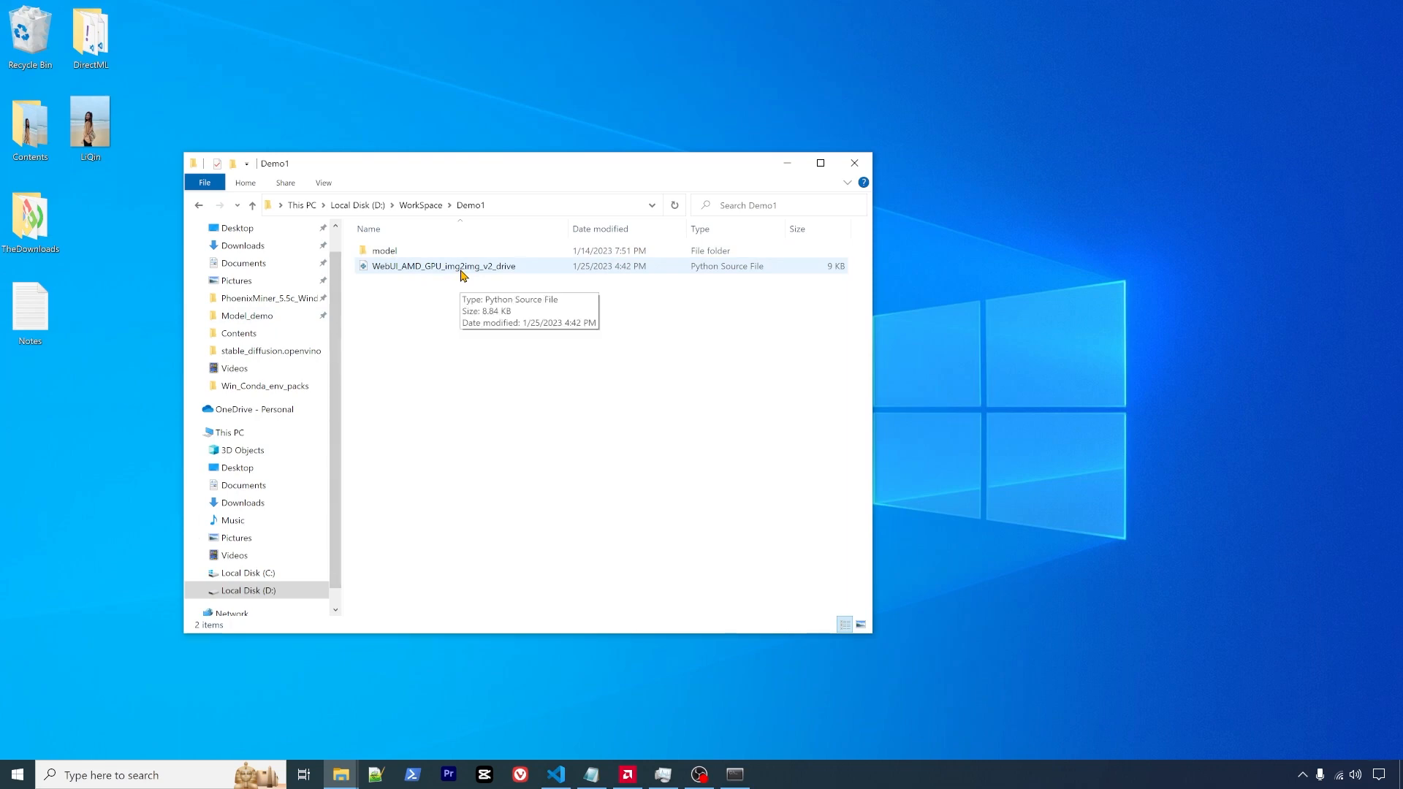
- Enter 'python WebUI_AMD_GPU_img2img_v2_drive.py' at the Demo1 prompt, Tab-completing the script name
left_click(462, 271)
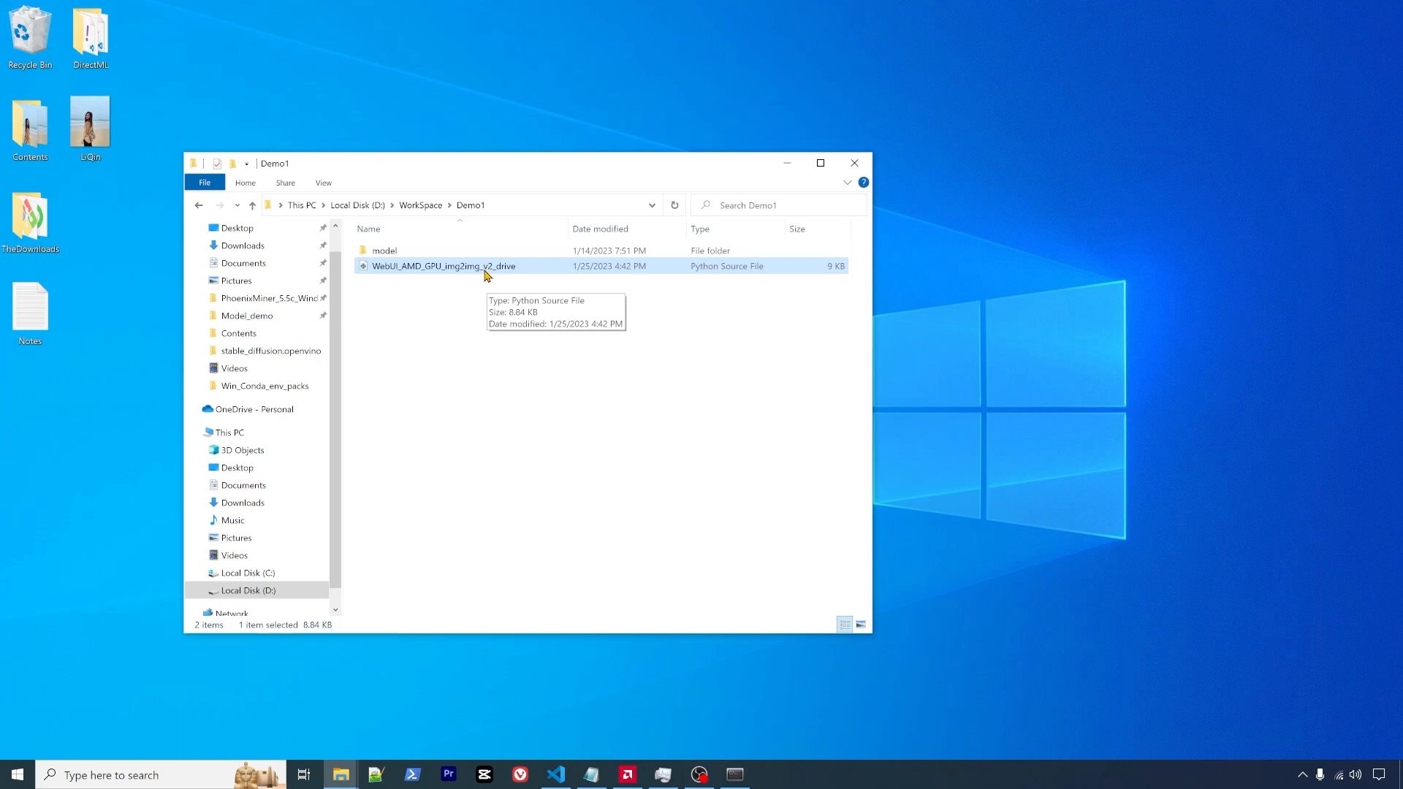
left_click_drag(538, 167, 911, 188)
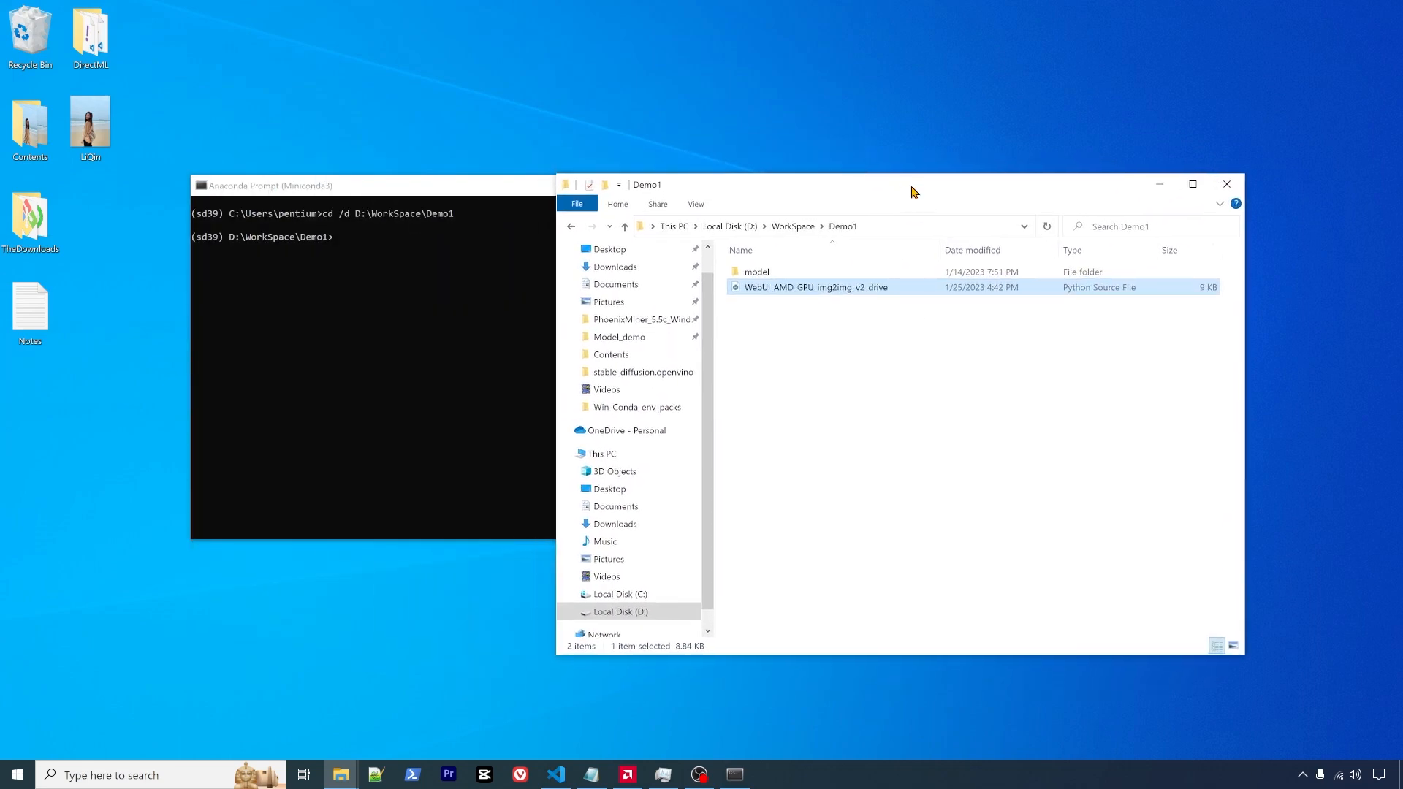
mouse_move(479, 185)
left_mouse_down()
mouse_move(450, 190)
mouse_move(467, 184)
left_mouse_up()
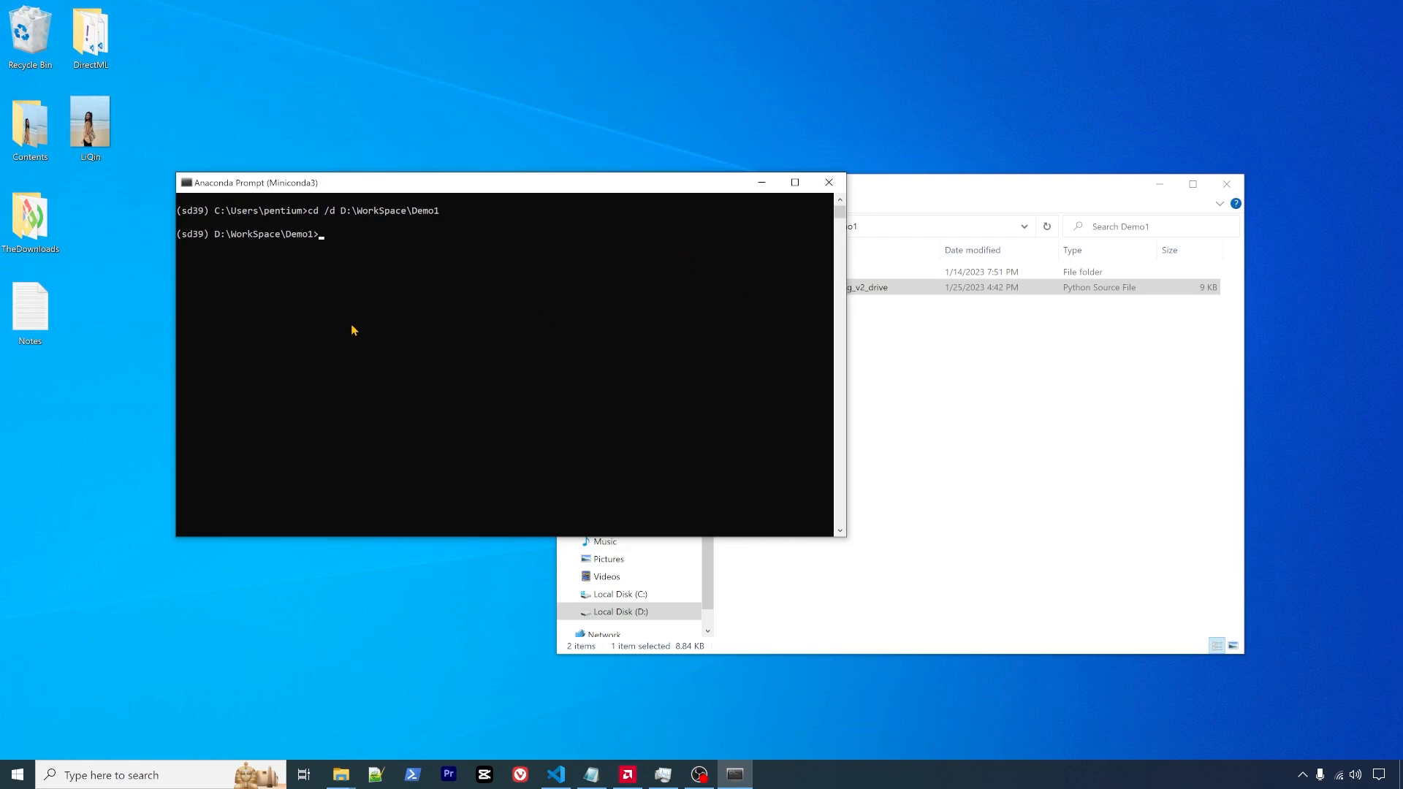
type("python")
left_click_drag(714, 188, 787, 192)
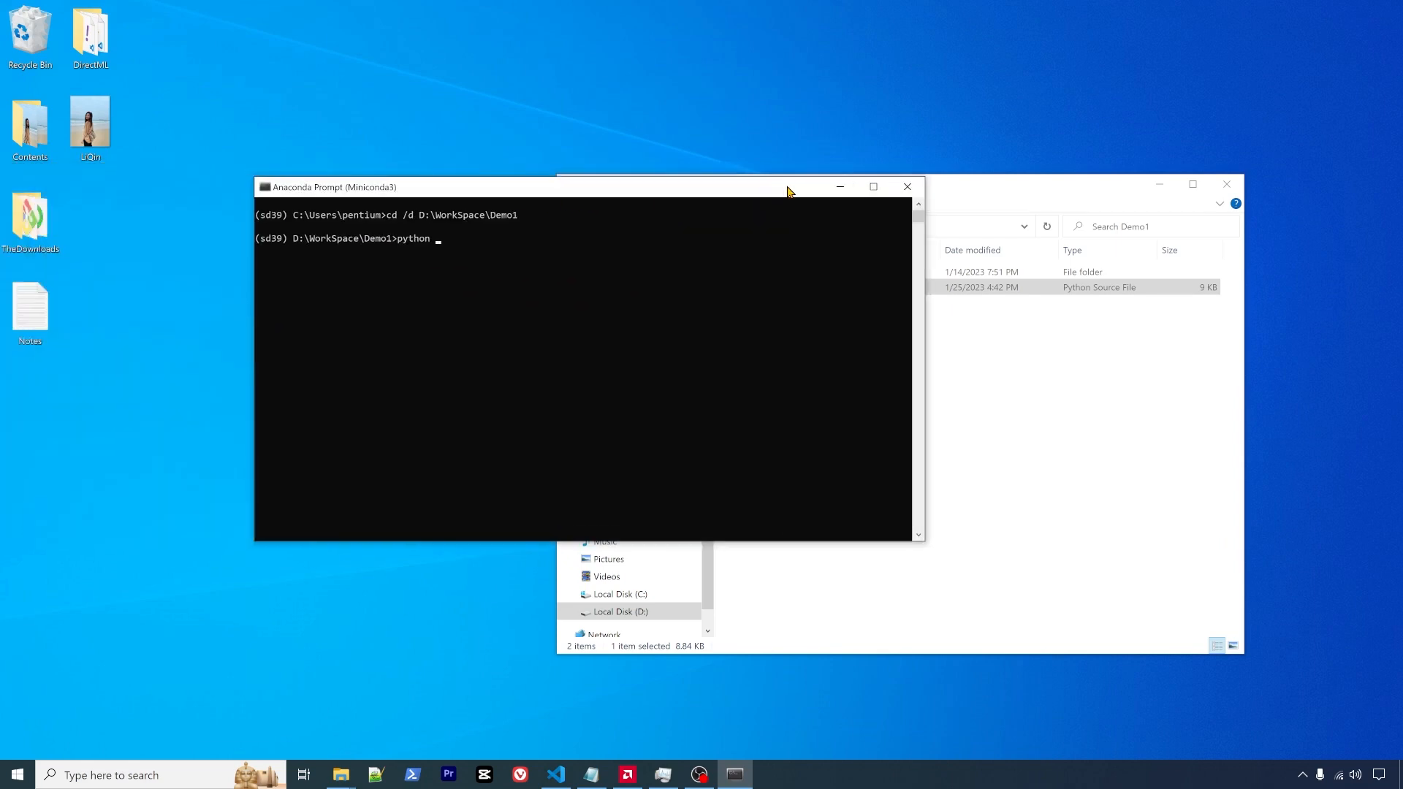
type("Web")
key("Tab")
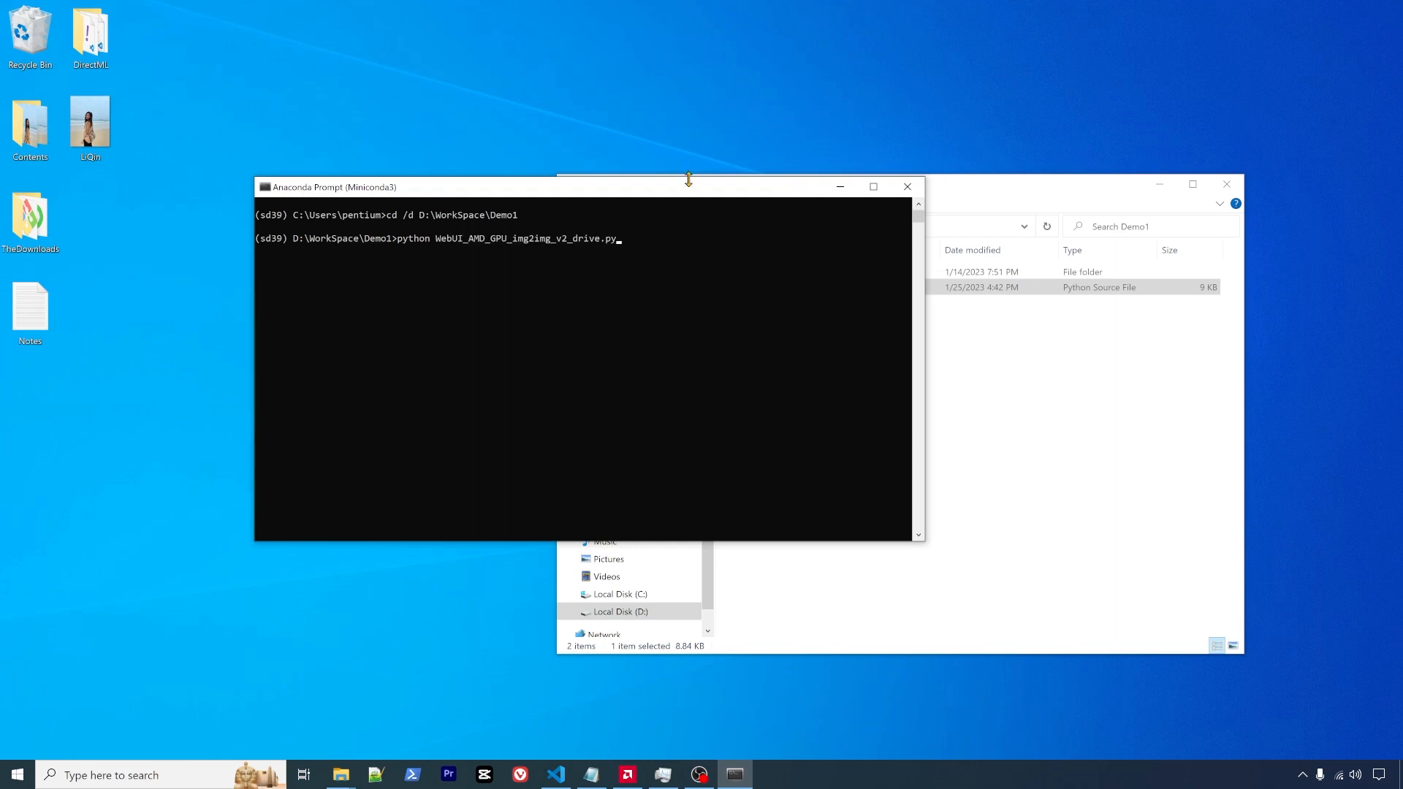
left_click_drag(790, 194, 938, 146)
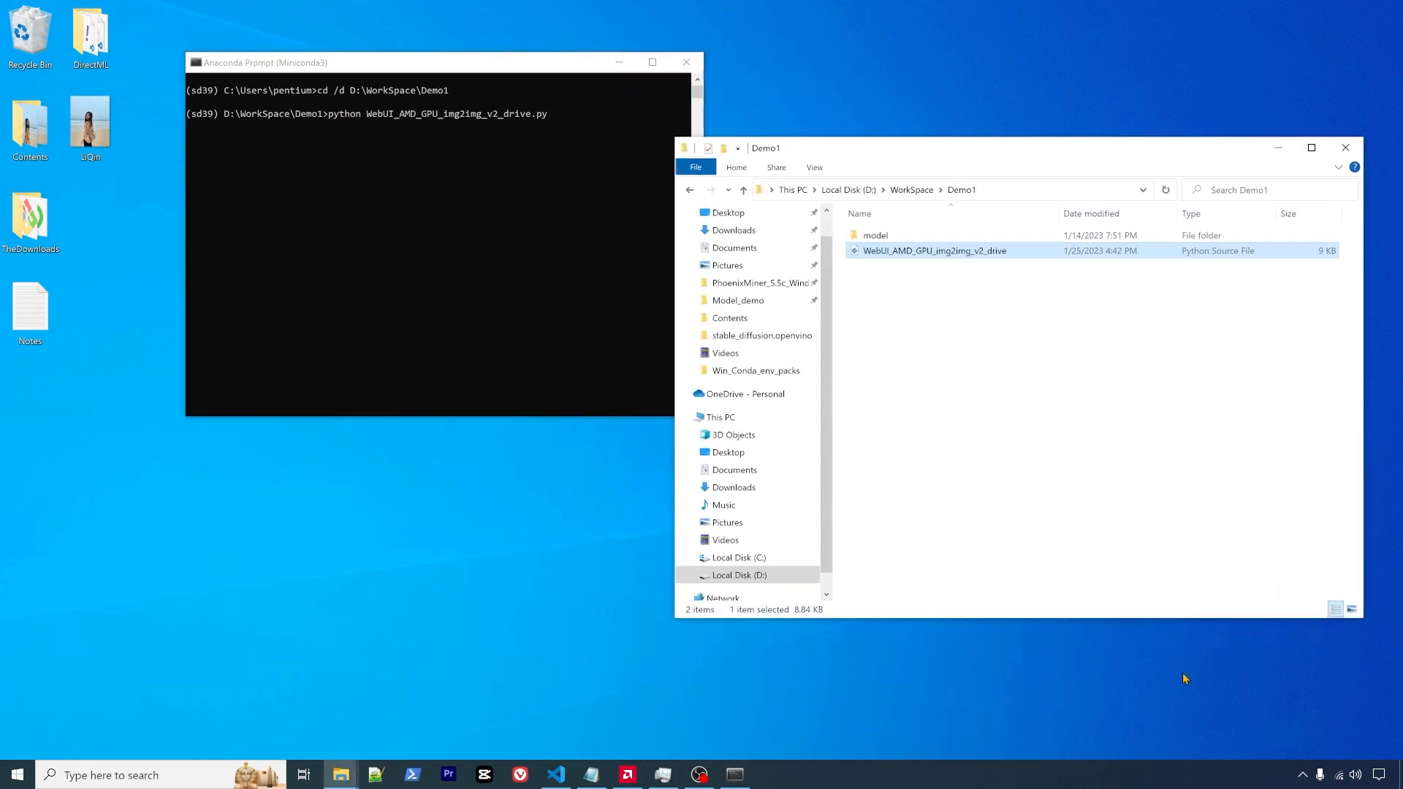
- Launch AMD Radeon Software from the tray overflow and size its window
left_click(1306, 776)
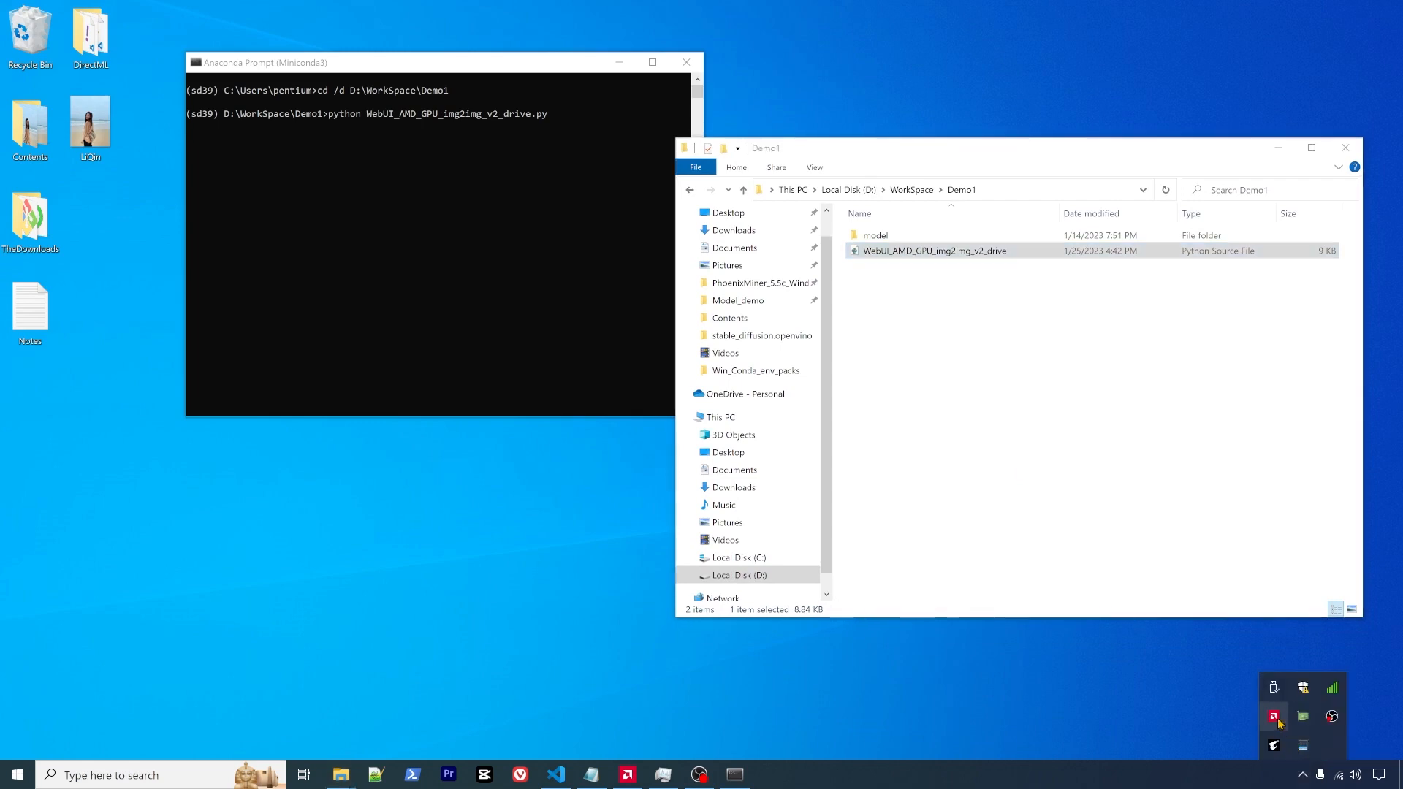
left_click(1275, 718)
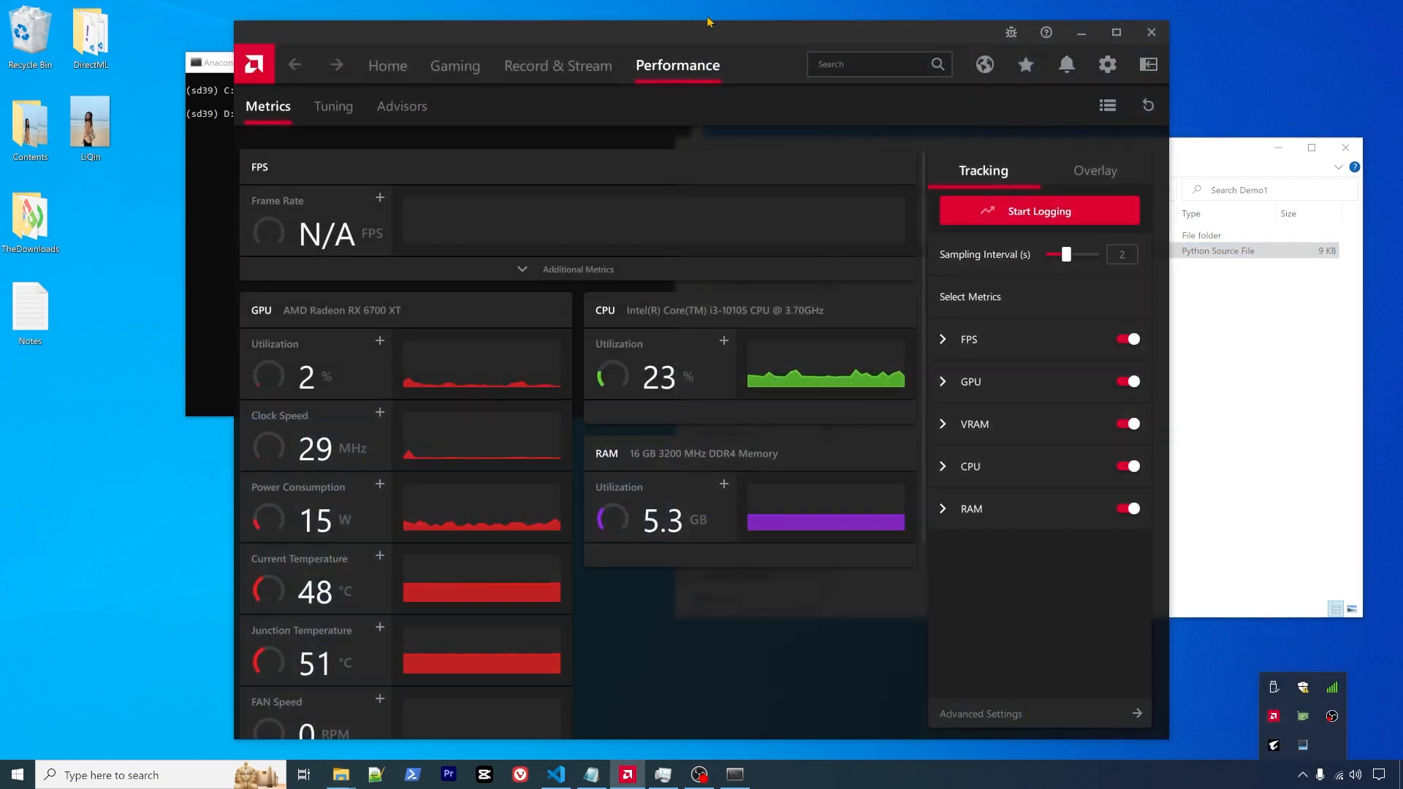
left_click_drag(707, 31, 457, 238)
scroll(506, 462, "down", 5)
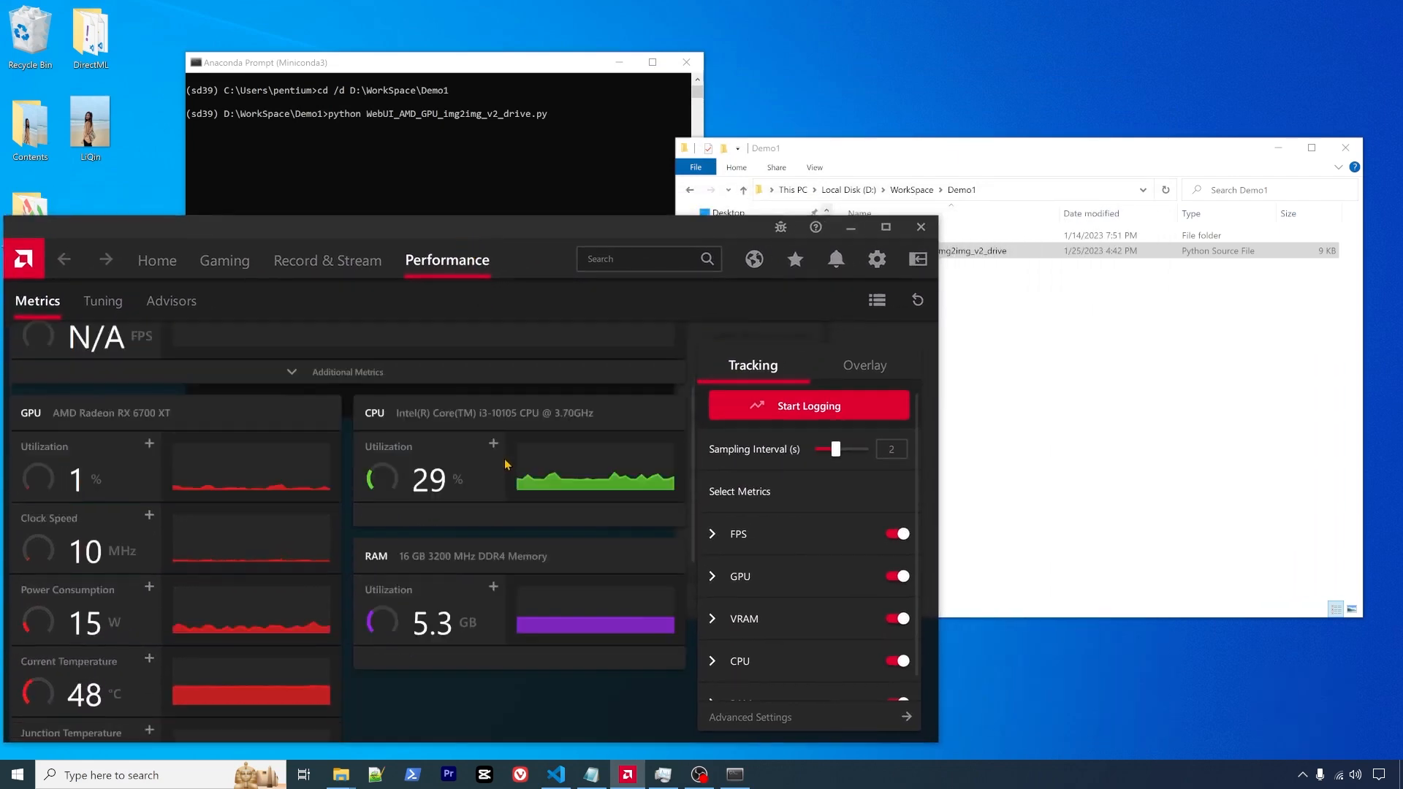
scroll(507, 462, "up", 5)
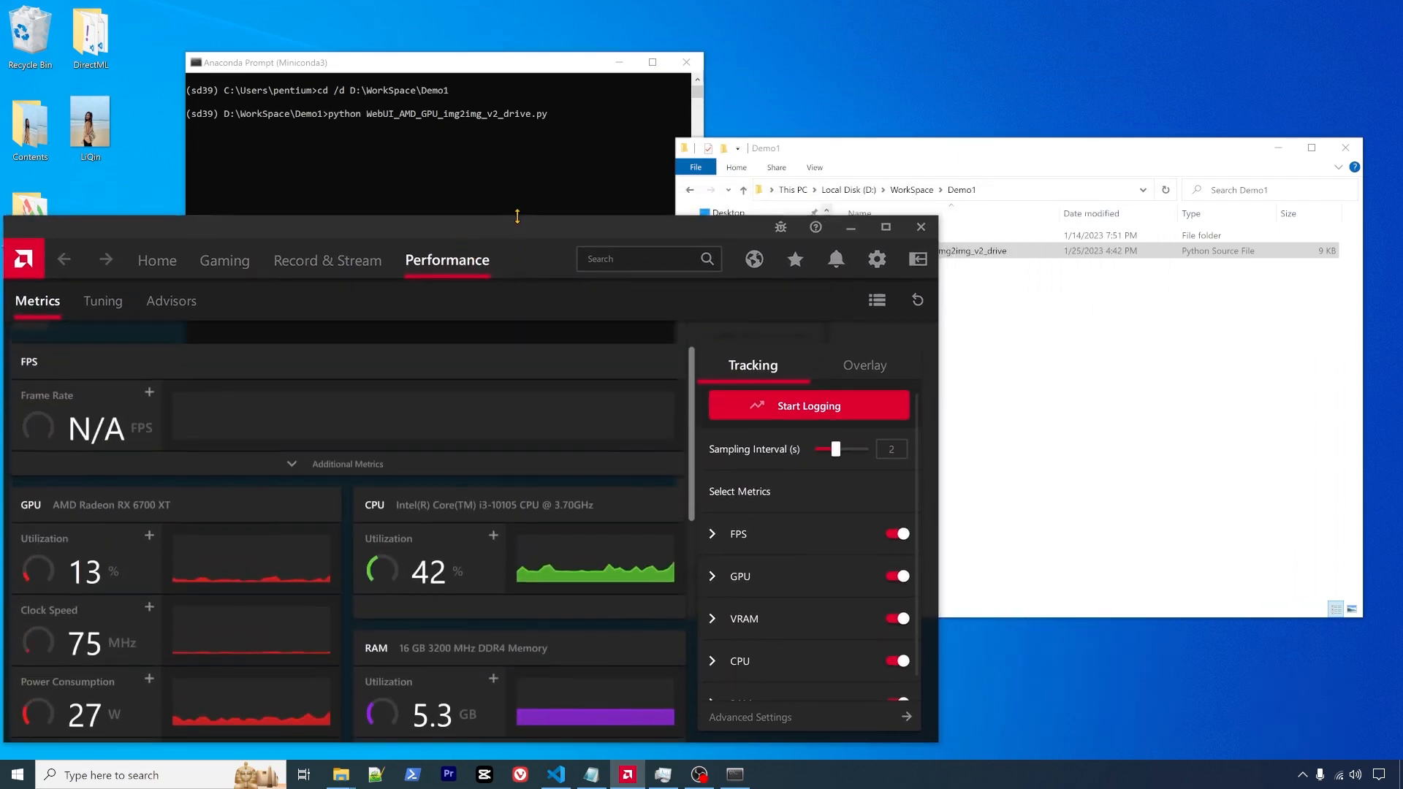
left_click_drag(520, 217, 538, 22)
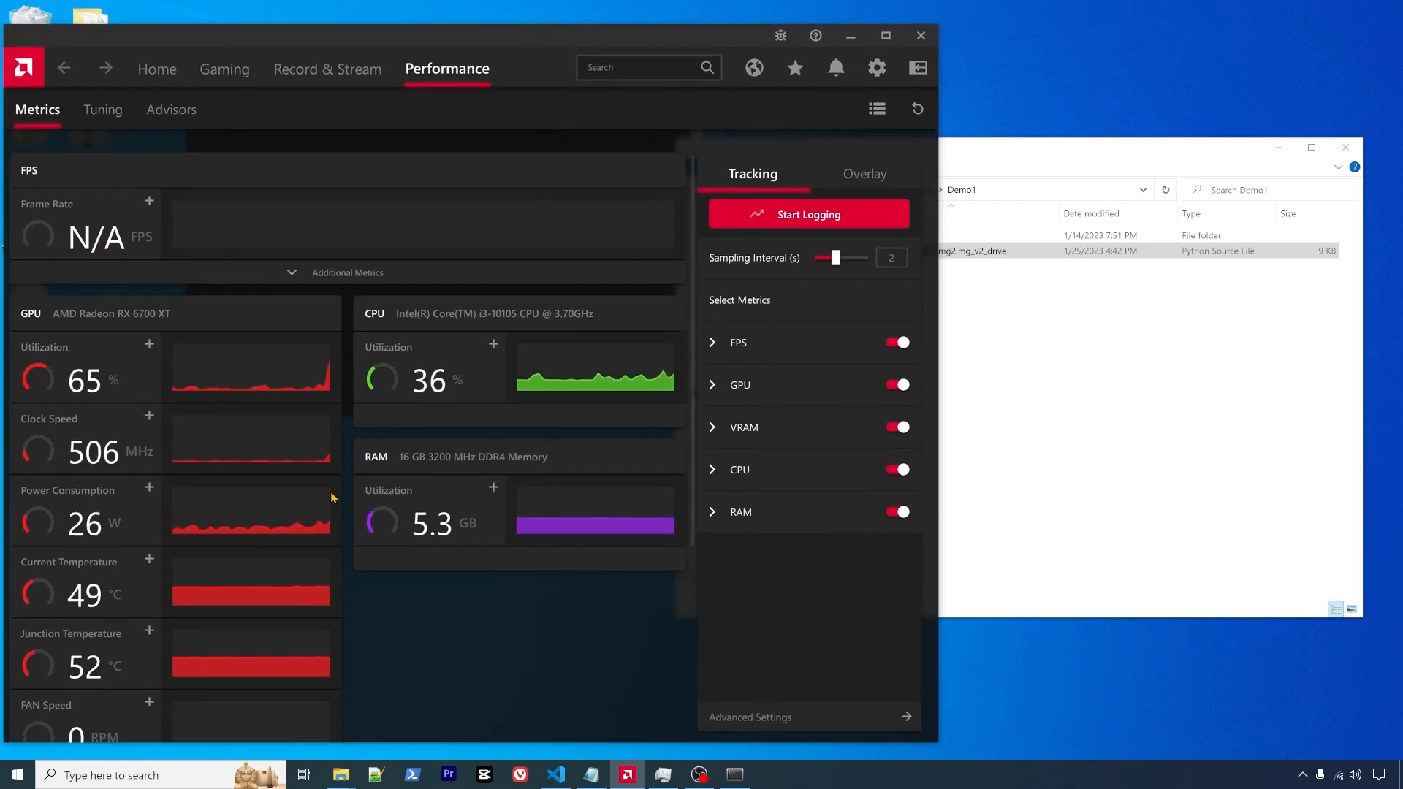
- Review the RX 6700 XT GPU, CPU, RAM and VRAM metrics, VRAM at 1123 MB
scroll(330, 496, "down", 3)
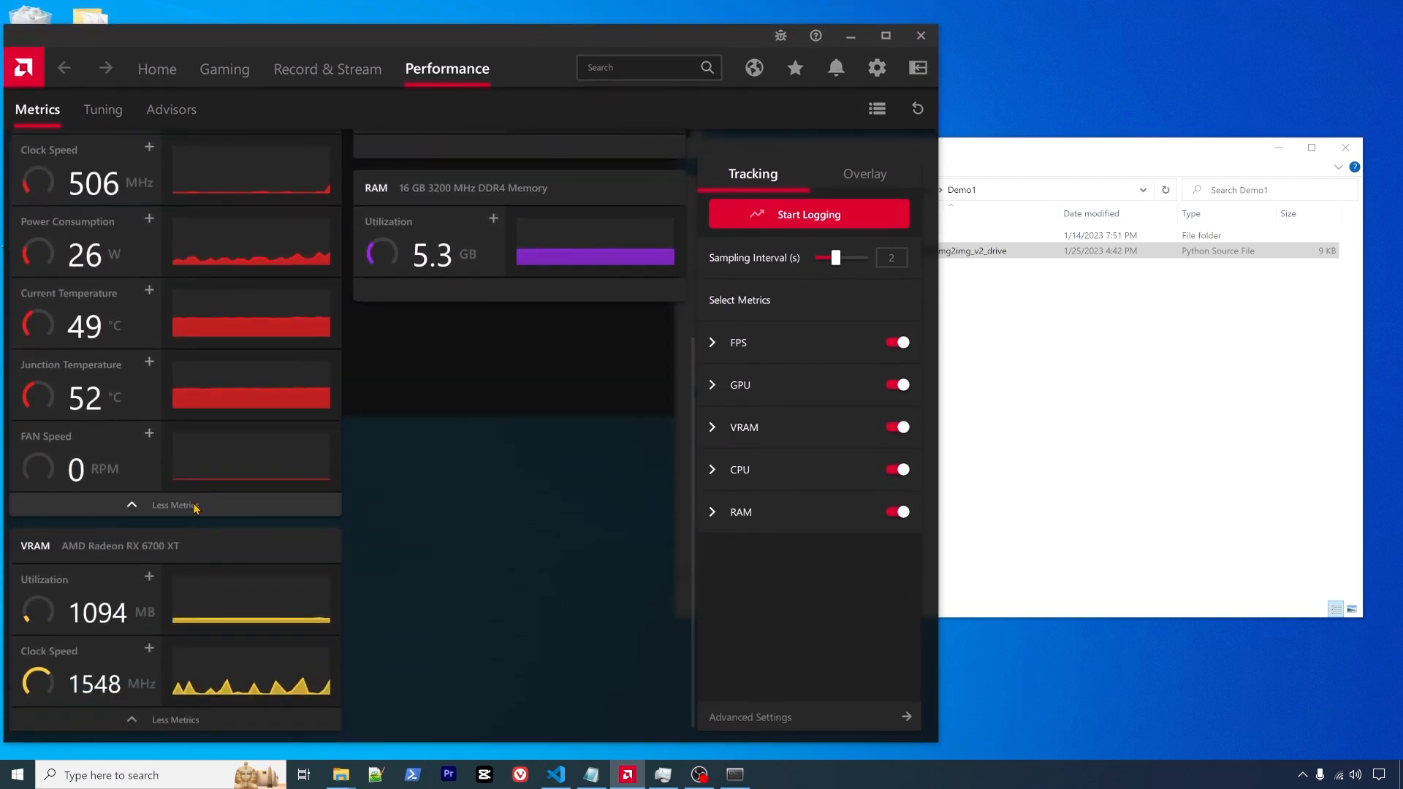
scroll(222, 506, "up", 1)
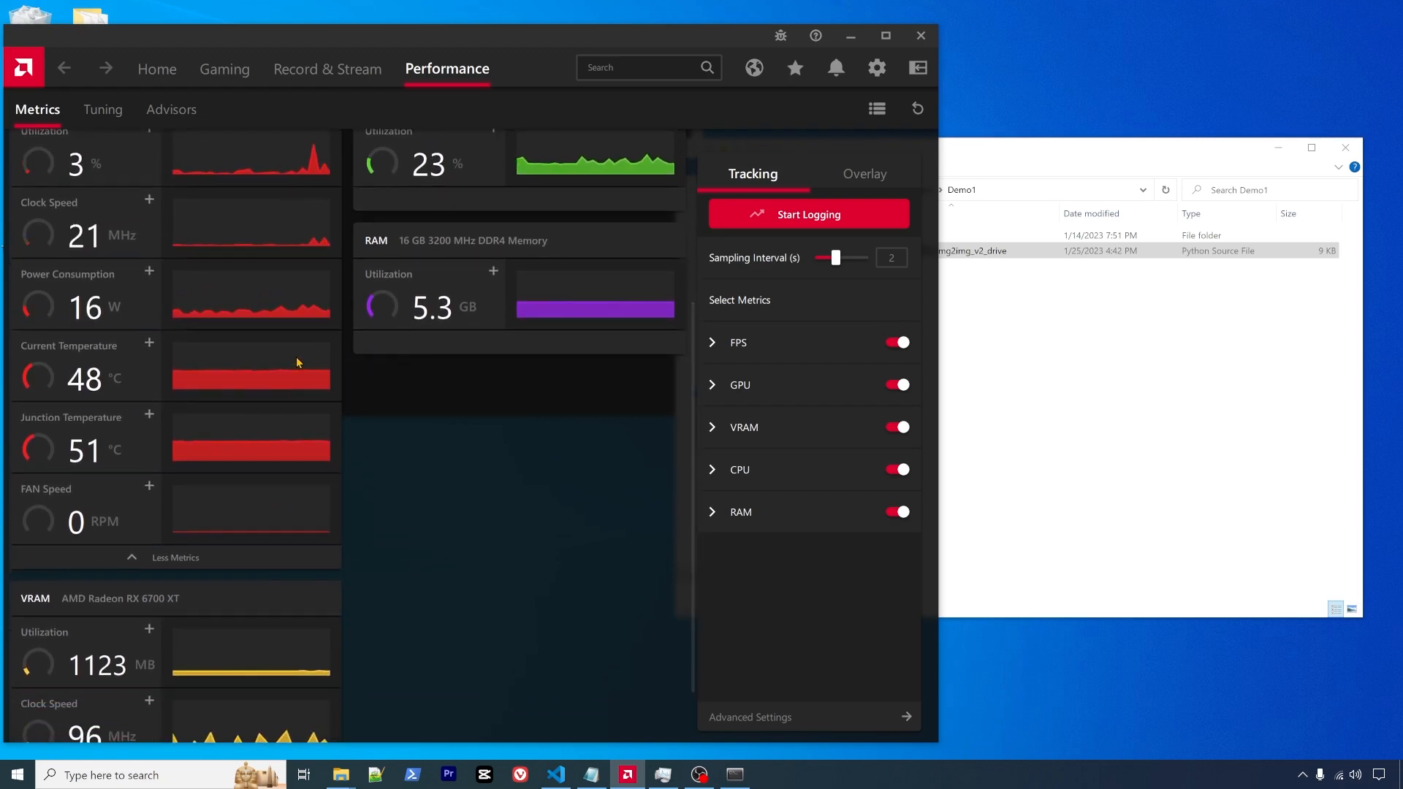
scroll(231, 463, "up", 4)
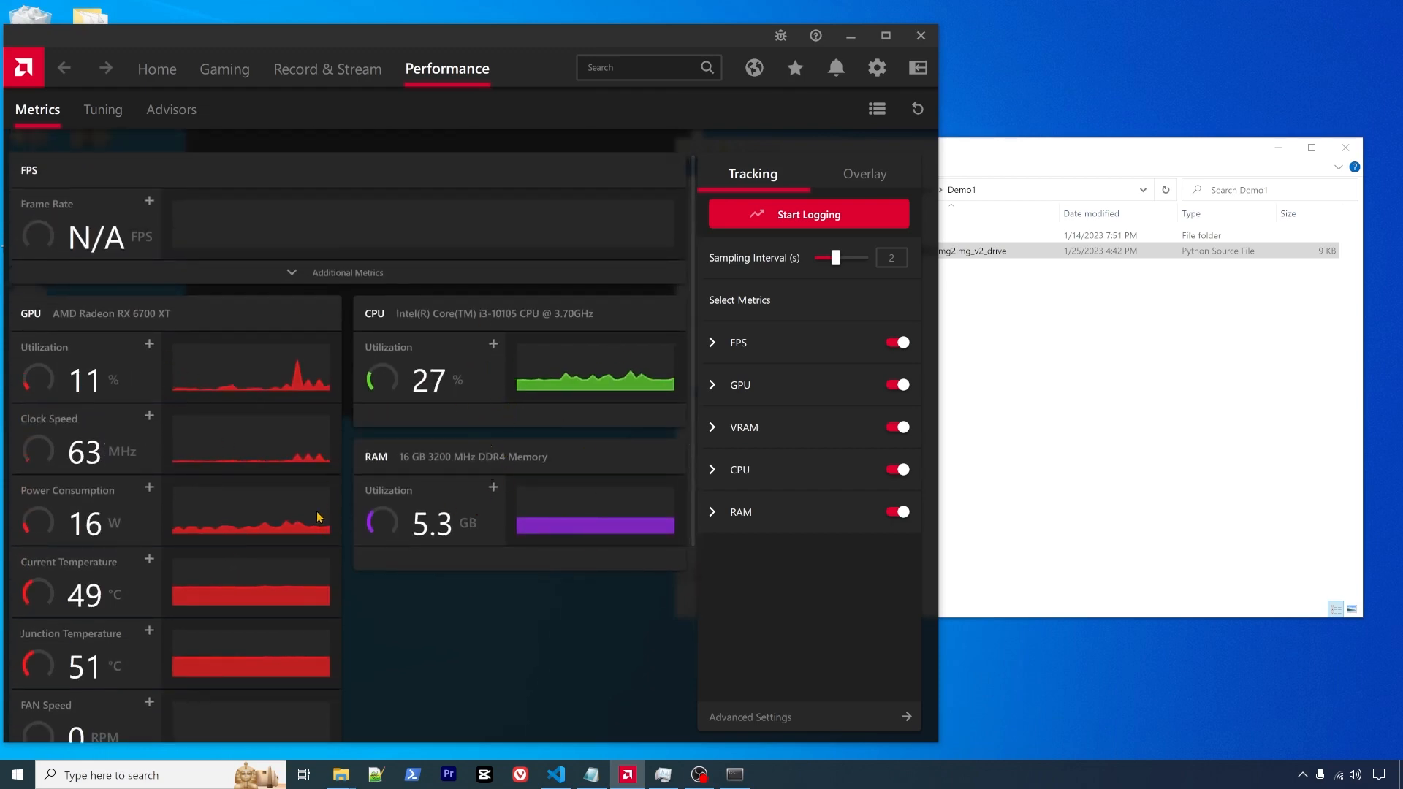
scroll(319, 517, "down", 1)
scroll(318, 517, "down", 1)
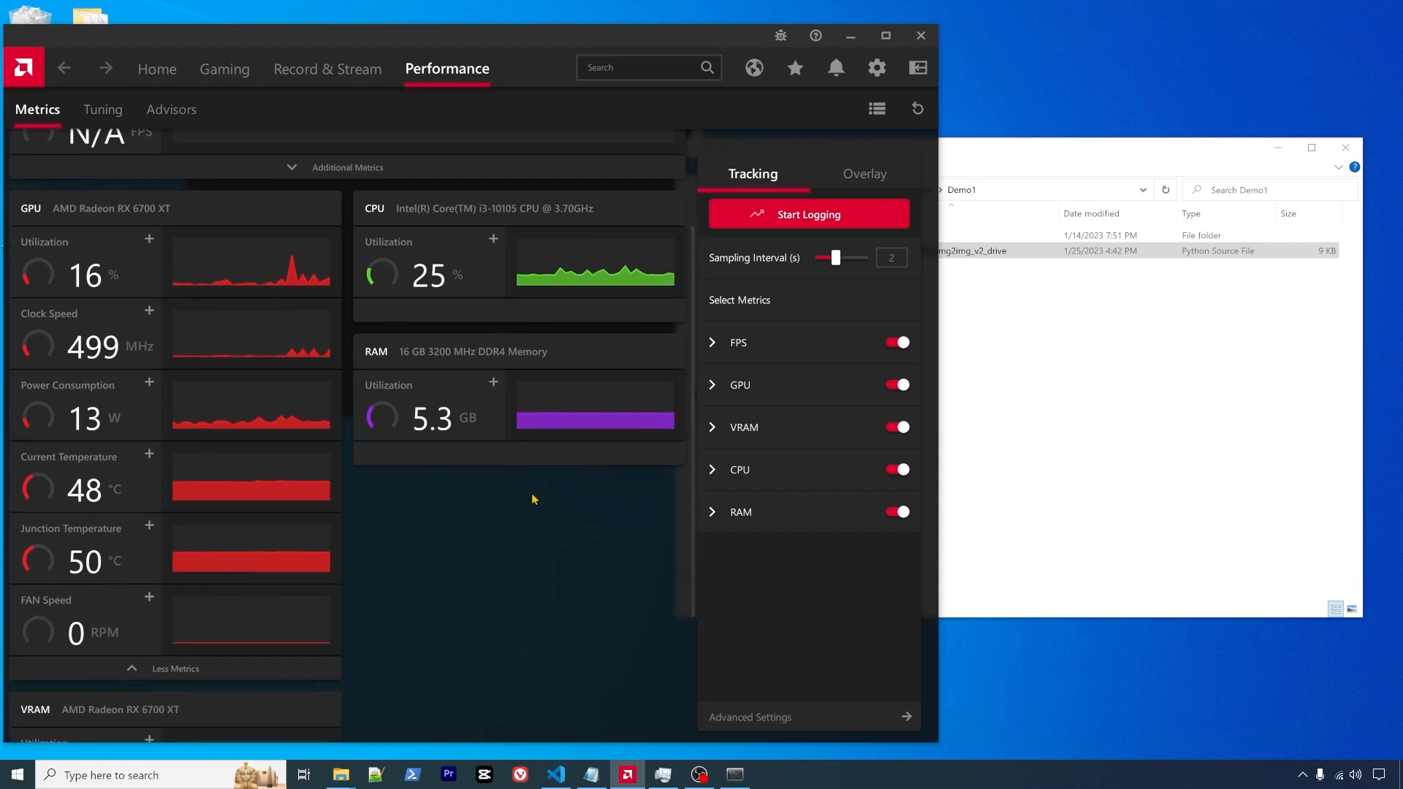
scroll(322, 492, "down", 2)
scroll(322, 492, "down", 1)
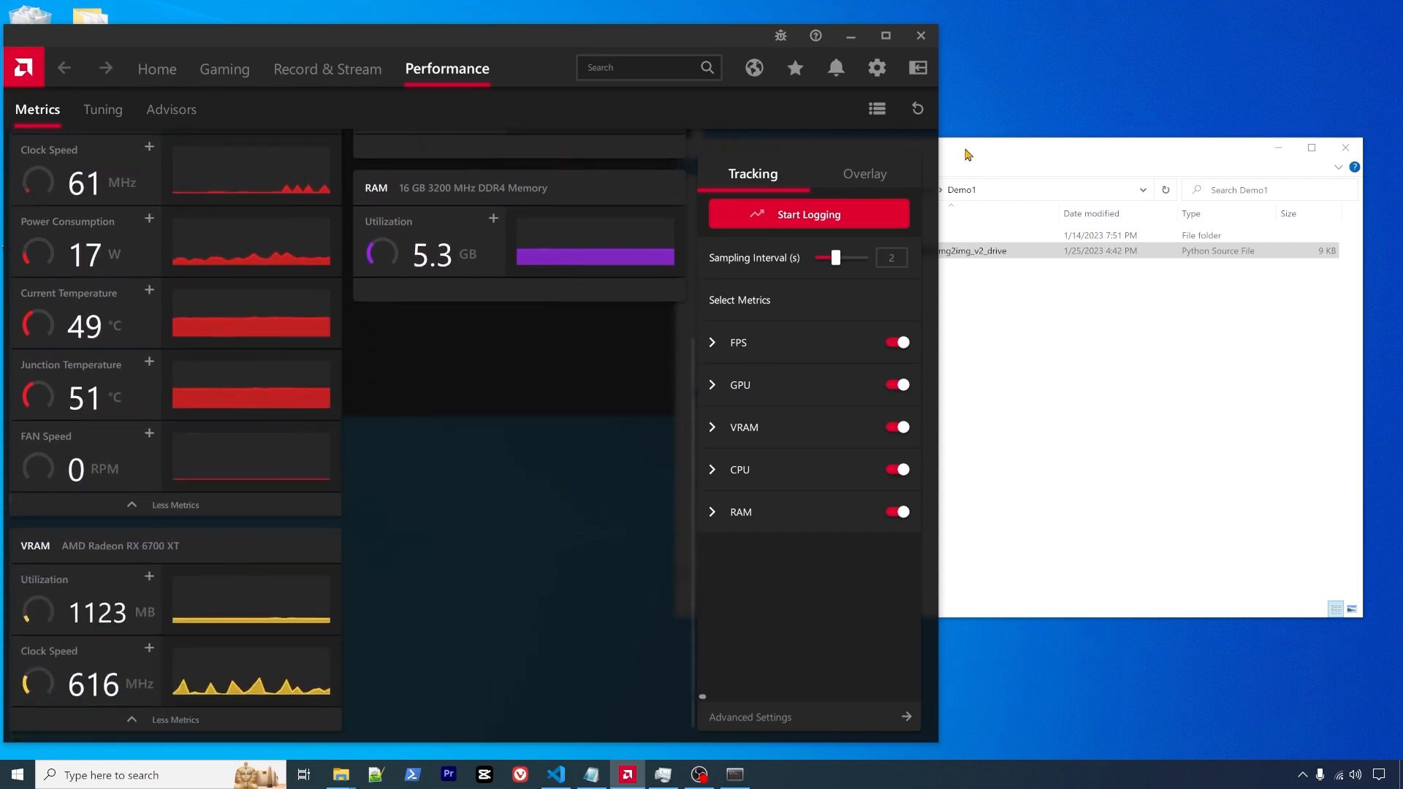
mouse_move(735, 38)
left_mouse_down()
mouse_move(727, 29)
mouse_move(737, 126)
mouse_move(736, 12)
left_mouse_up()
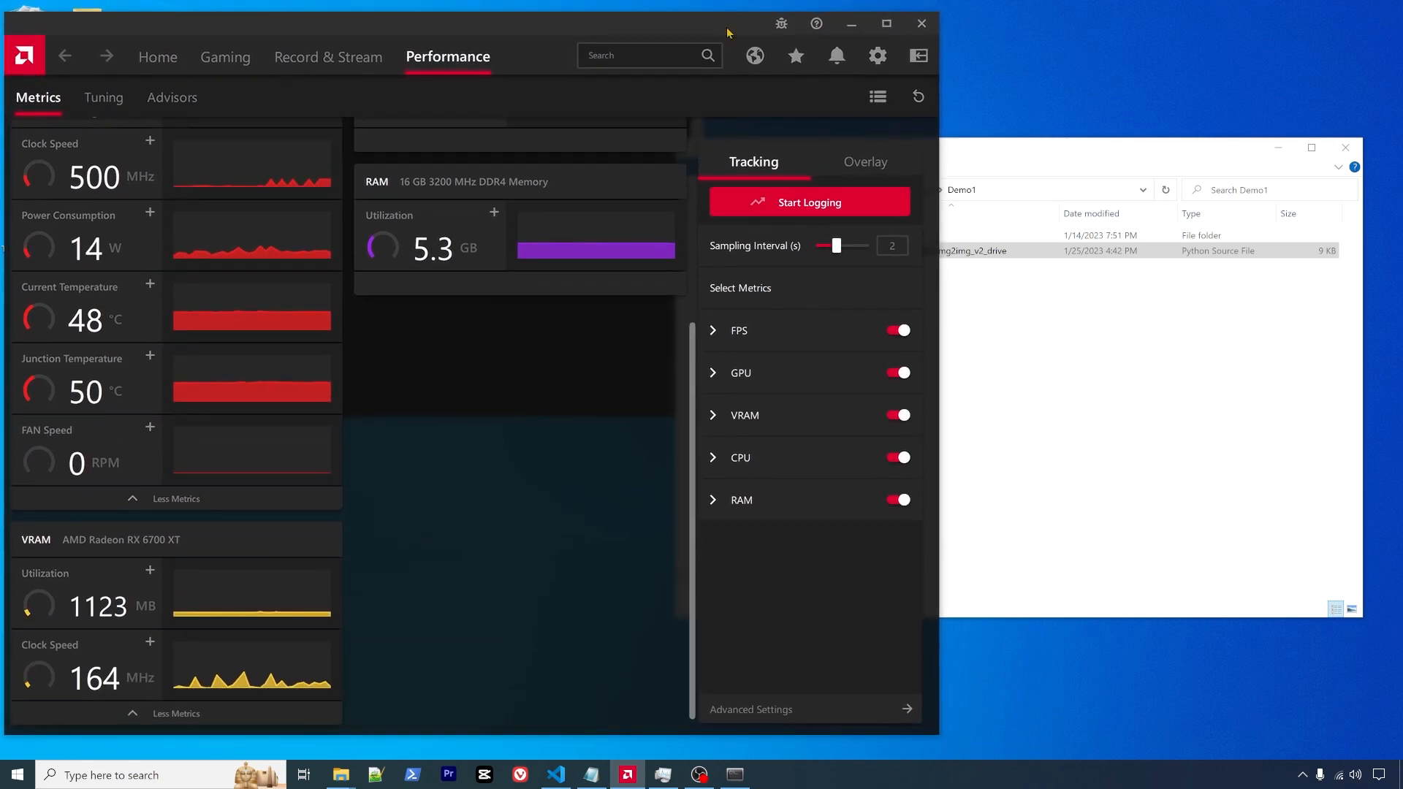
- Open Task Manager and position it to show the GPU 0 page
left_click(663, 775)
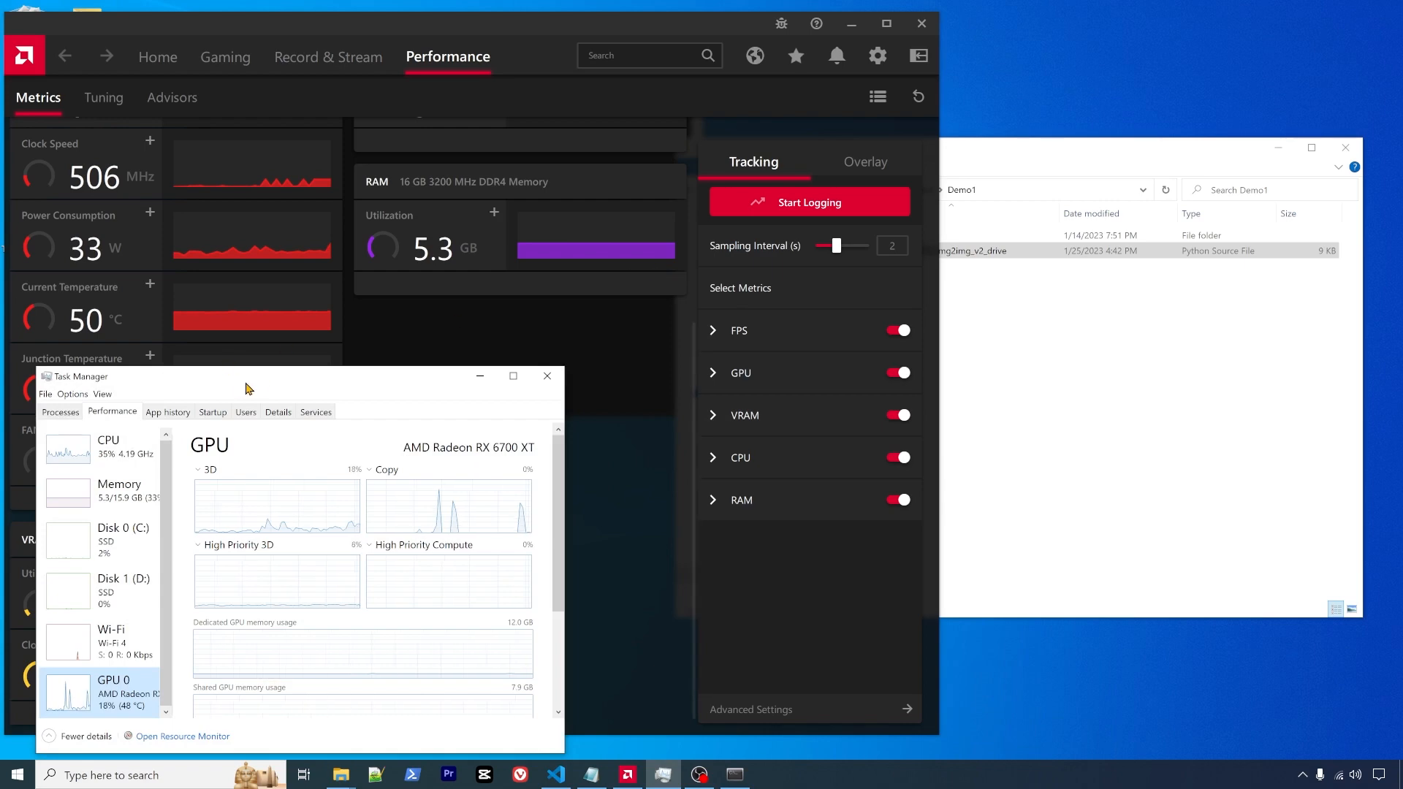
left_click_drag(301, 376, 586, 359)
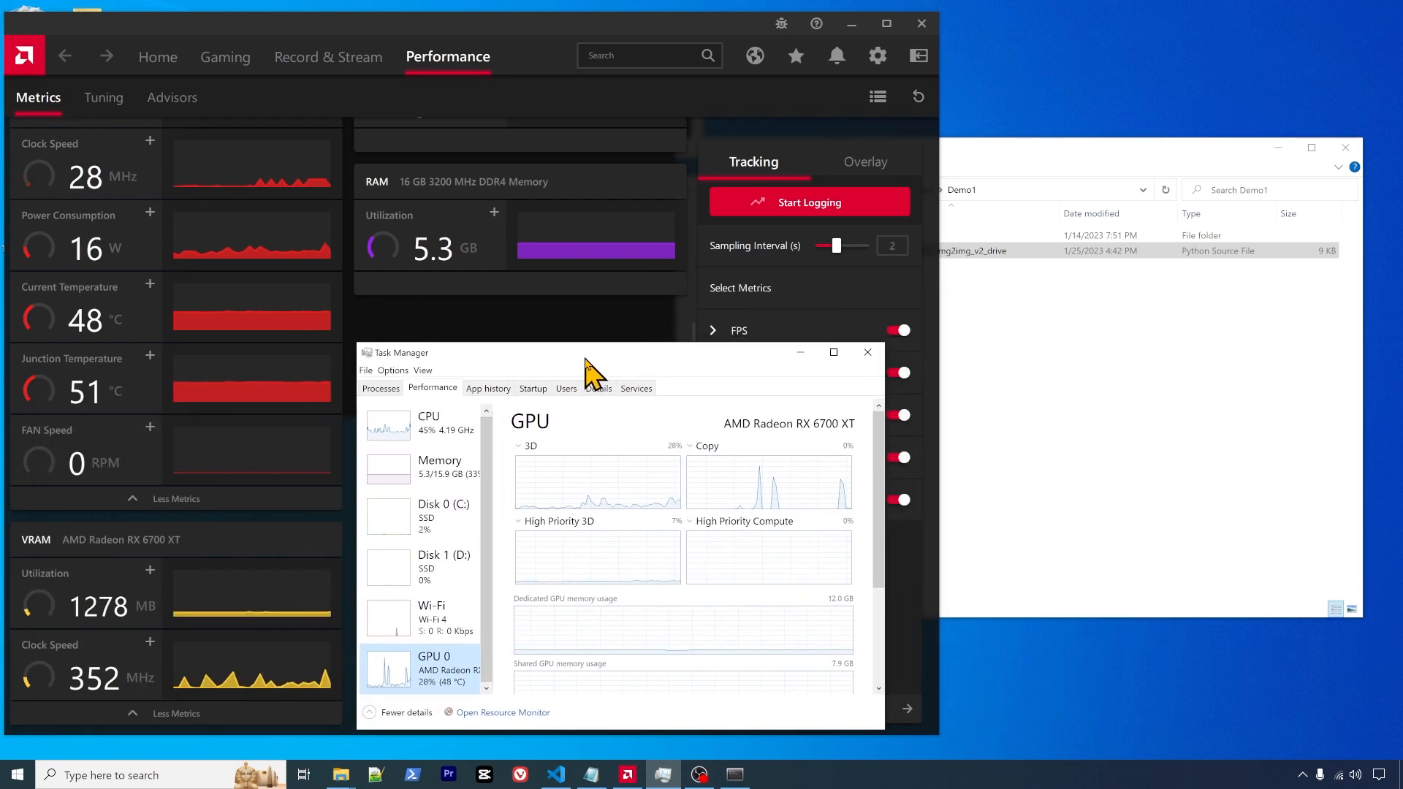
left_click_drag(885, 523, 935, 520)
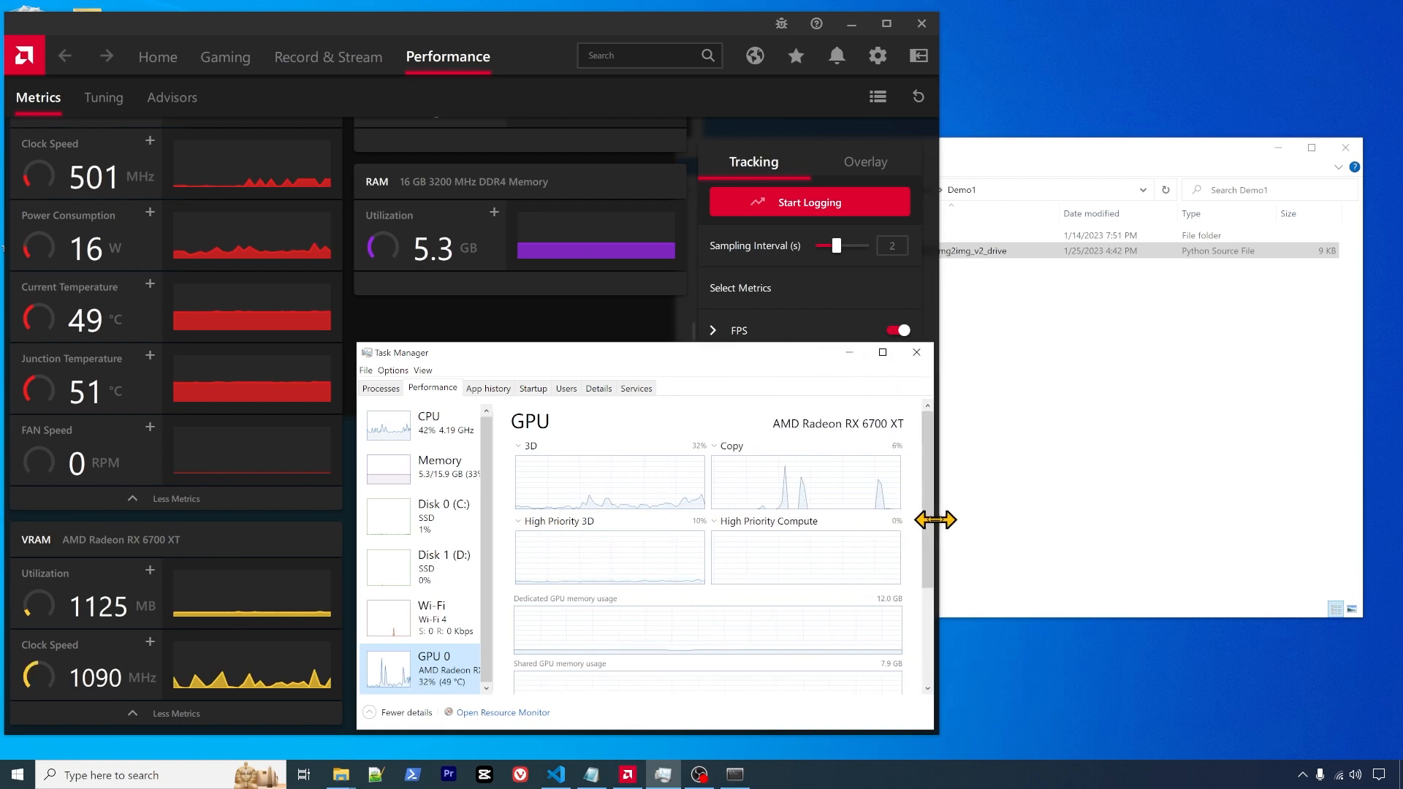
- Place Anaconda Prompt beside the monitors and run the WebUI script serving 127.0.0.1:7860
left_click(735, 775)
left_click_drag(470, 64, 1195, 295)
left_click(1273, 150)
left_click_drag(1088, 291, 1051, 190)
left_click_drag(875, 261, 940, 261)
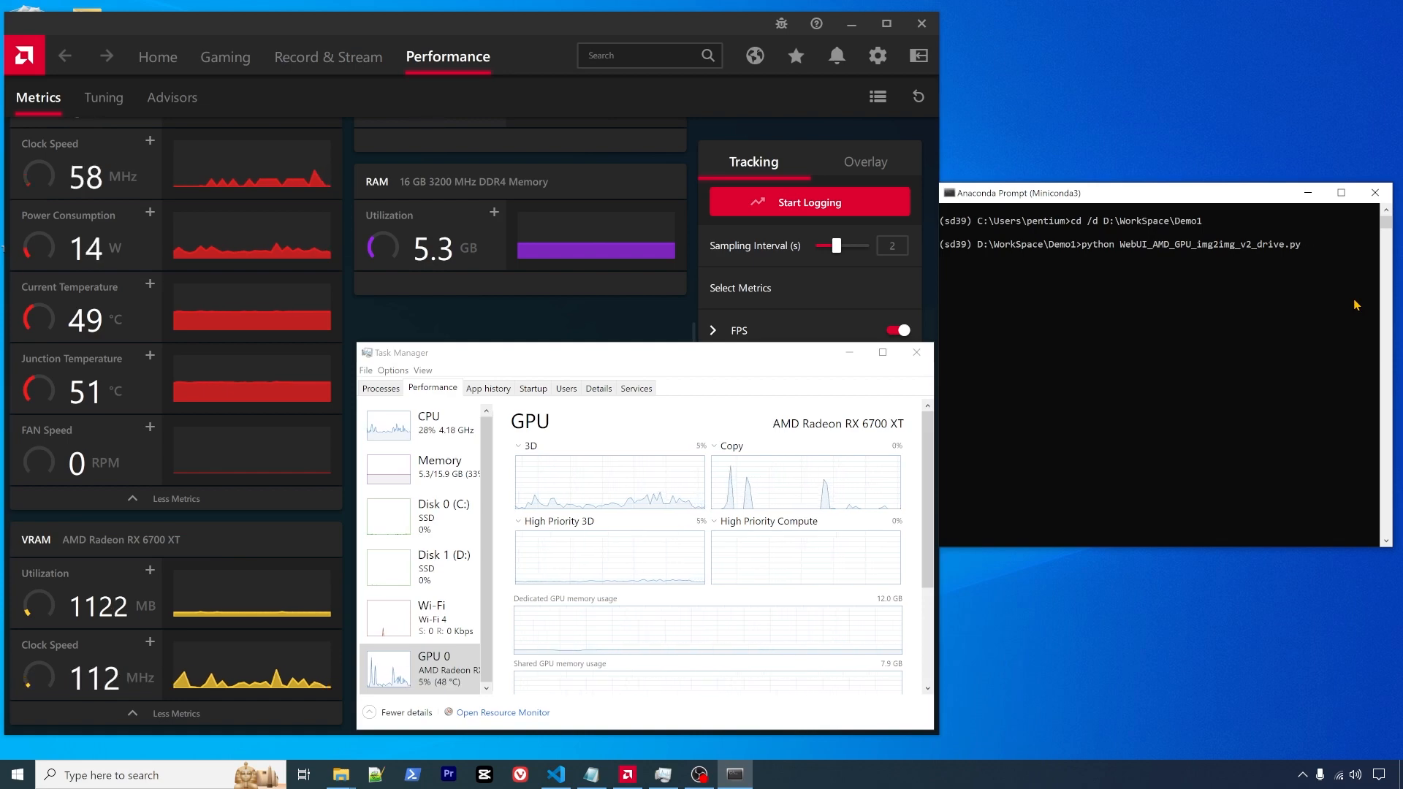
key("Return")
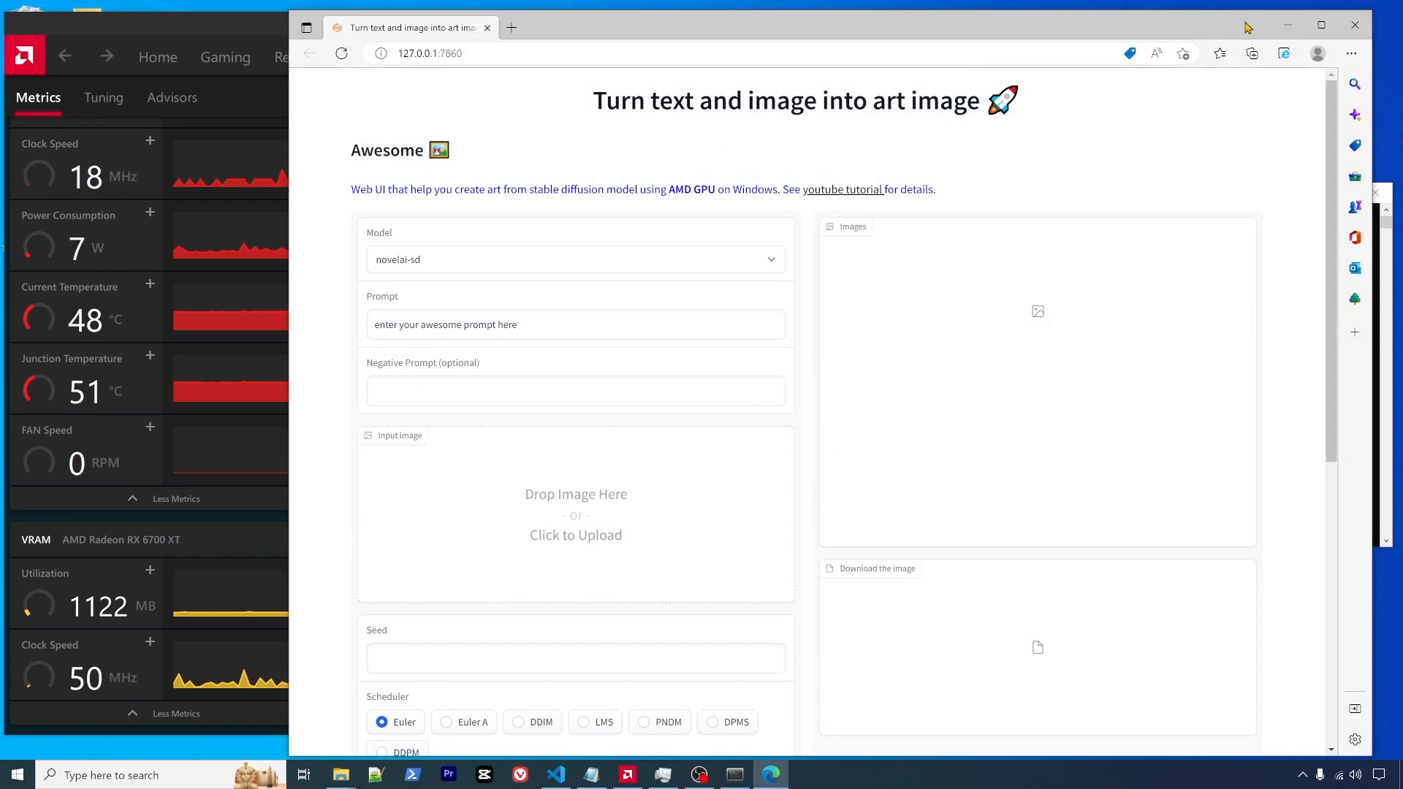
left_click(1288, 25)
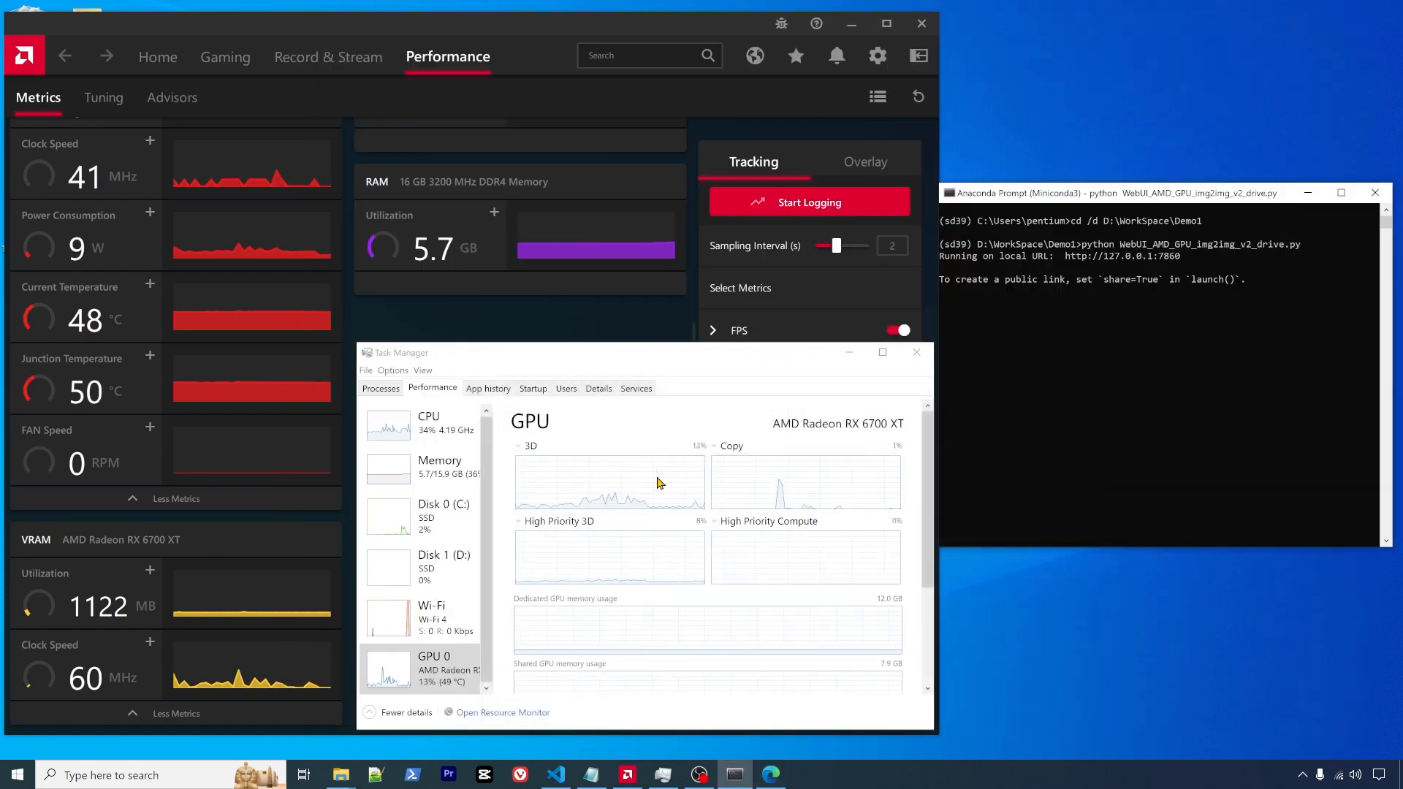
left_click(436, 477)
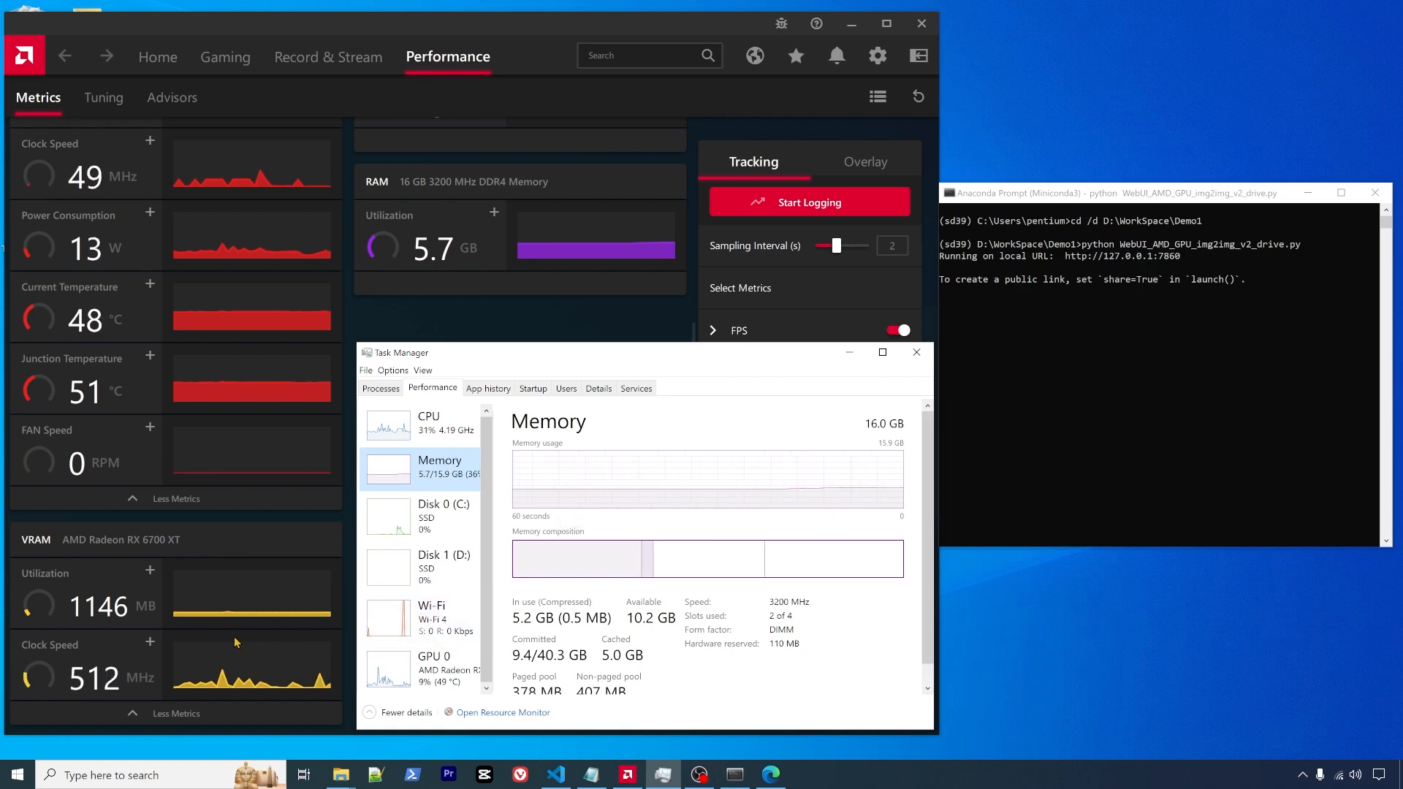
left_click(737, 775)
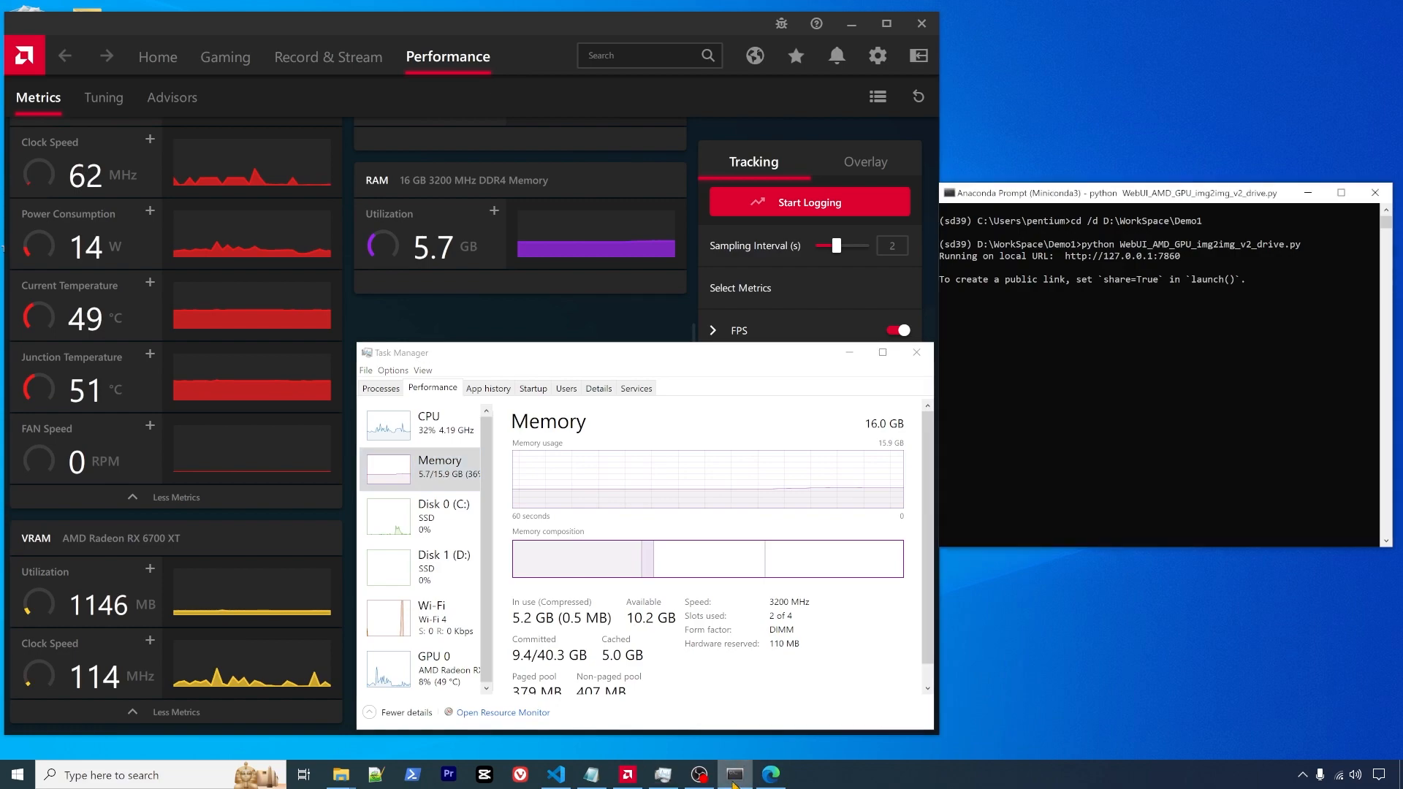
left_click(772, 775)
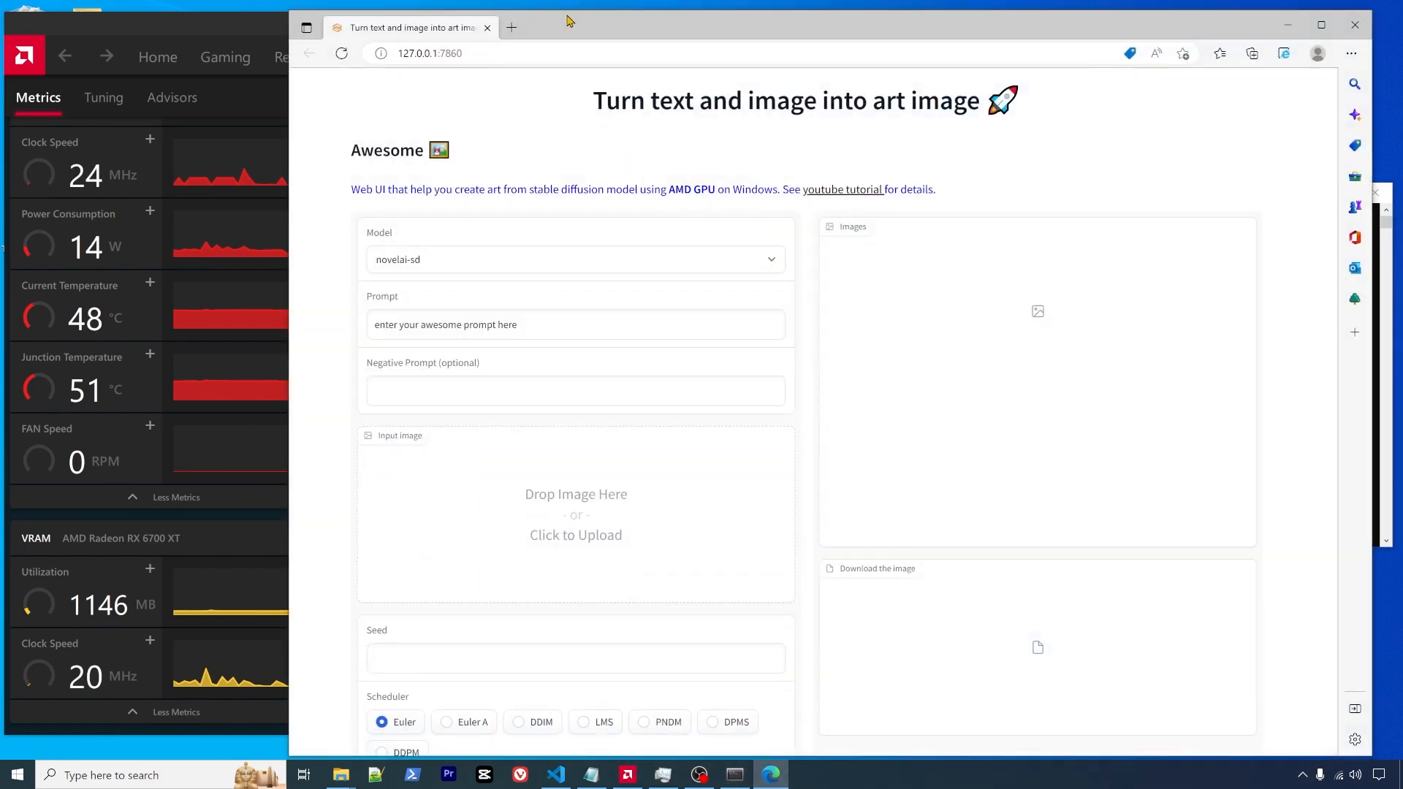
mouse_move(609, 25)
left_mouse_down()
mouse_move(595, 28)
mouse_move(631, 26)
mouse_move(625, 16)
left_mouse_up()
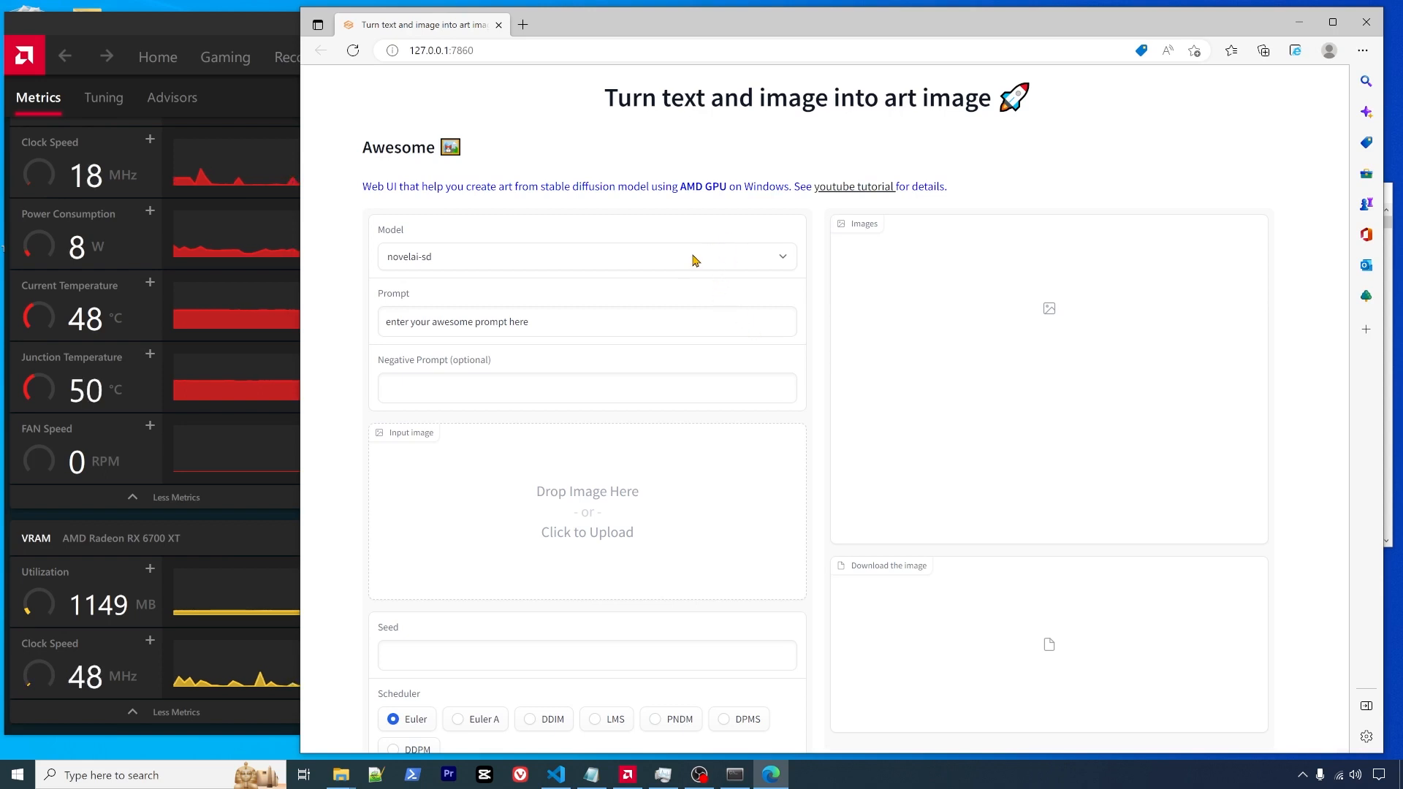
left_click(782, 260)
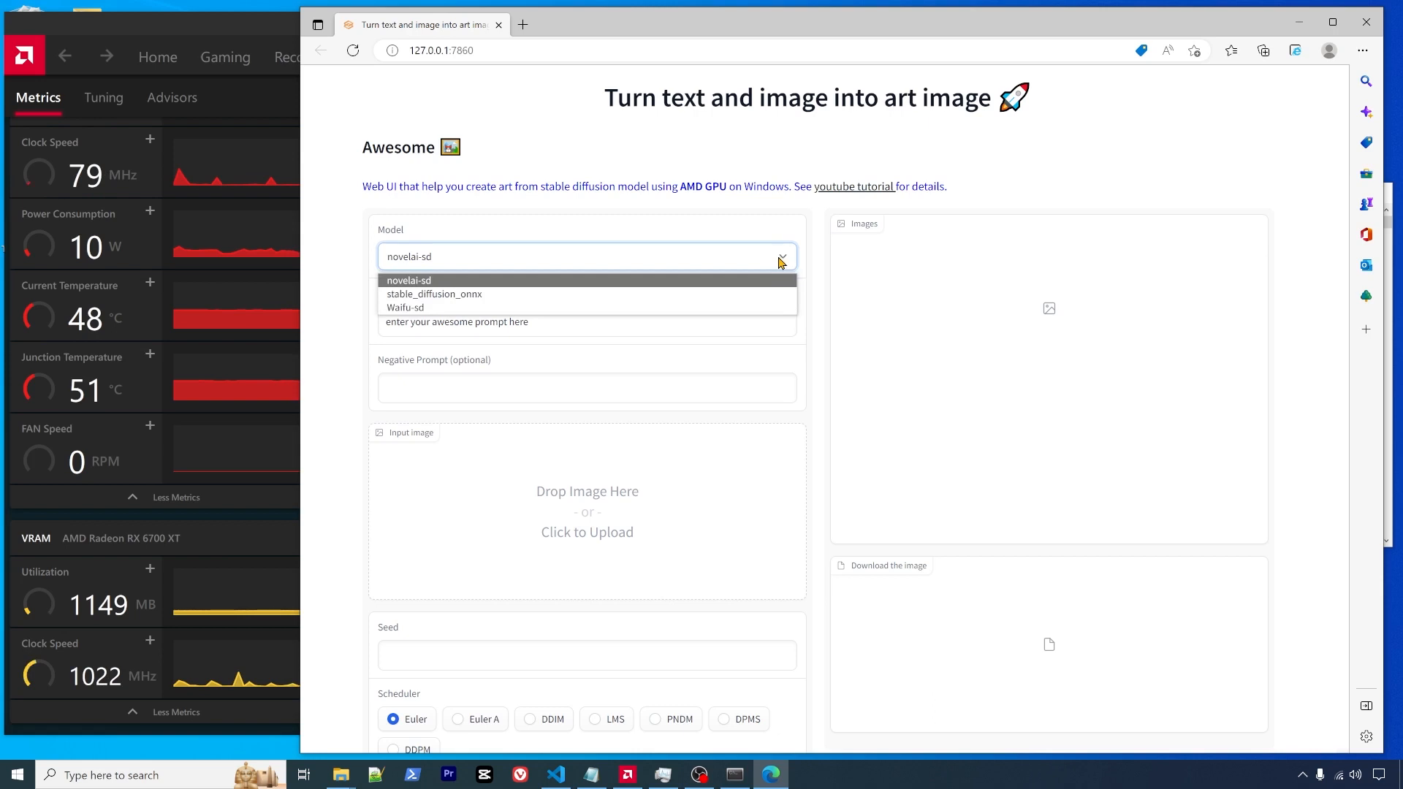
left_click(781, 262)
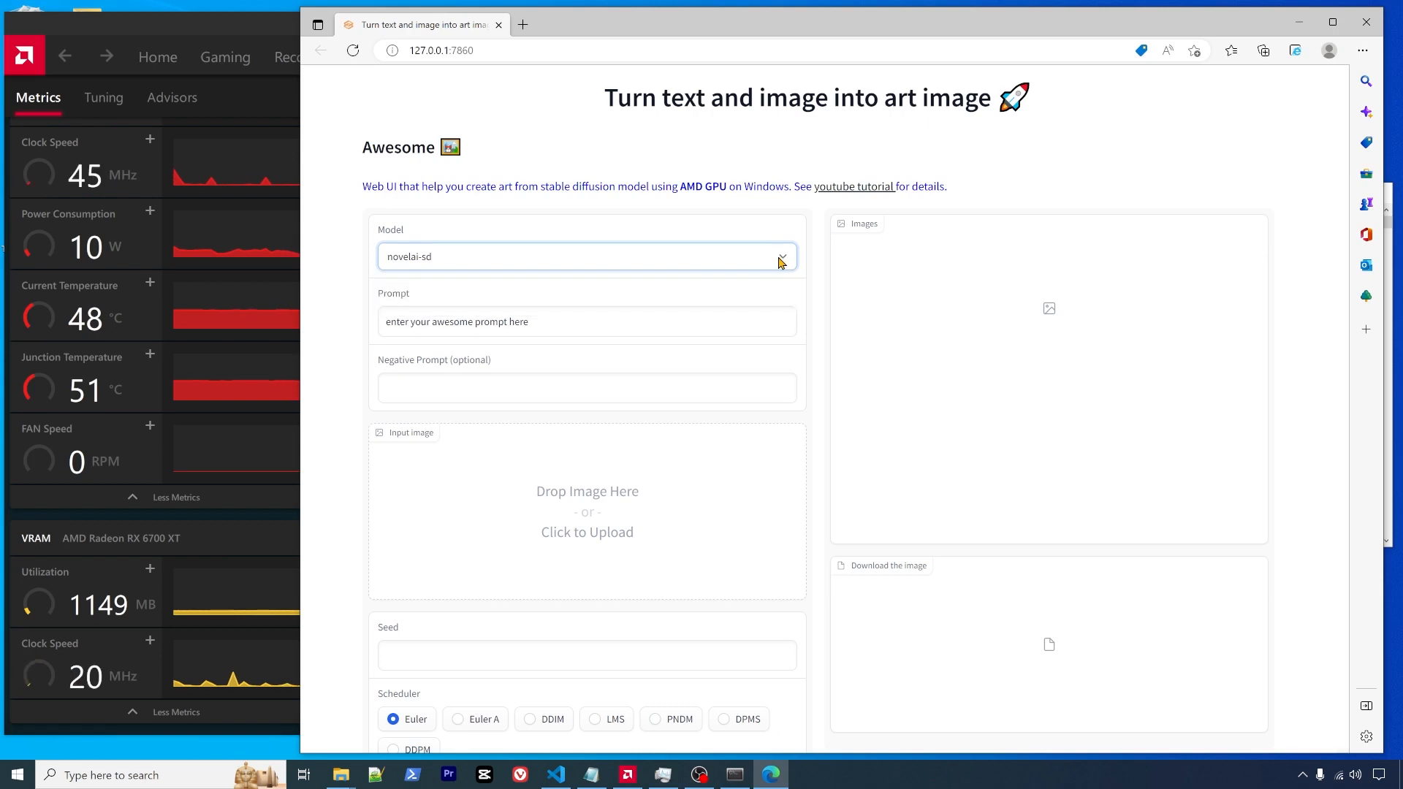
left_click(1388, 275)
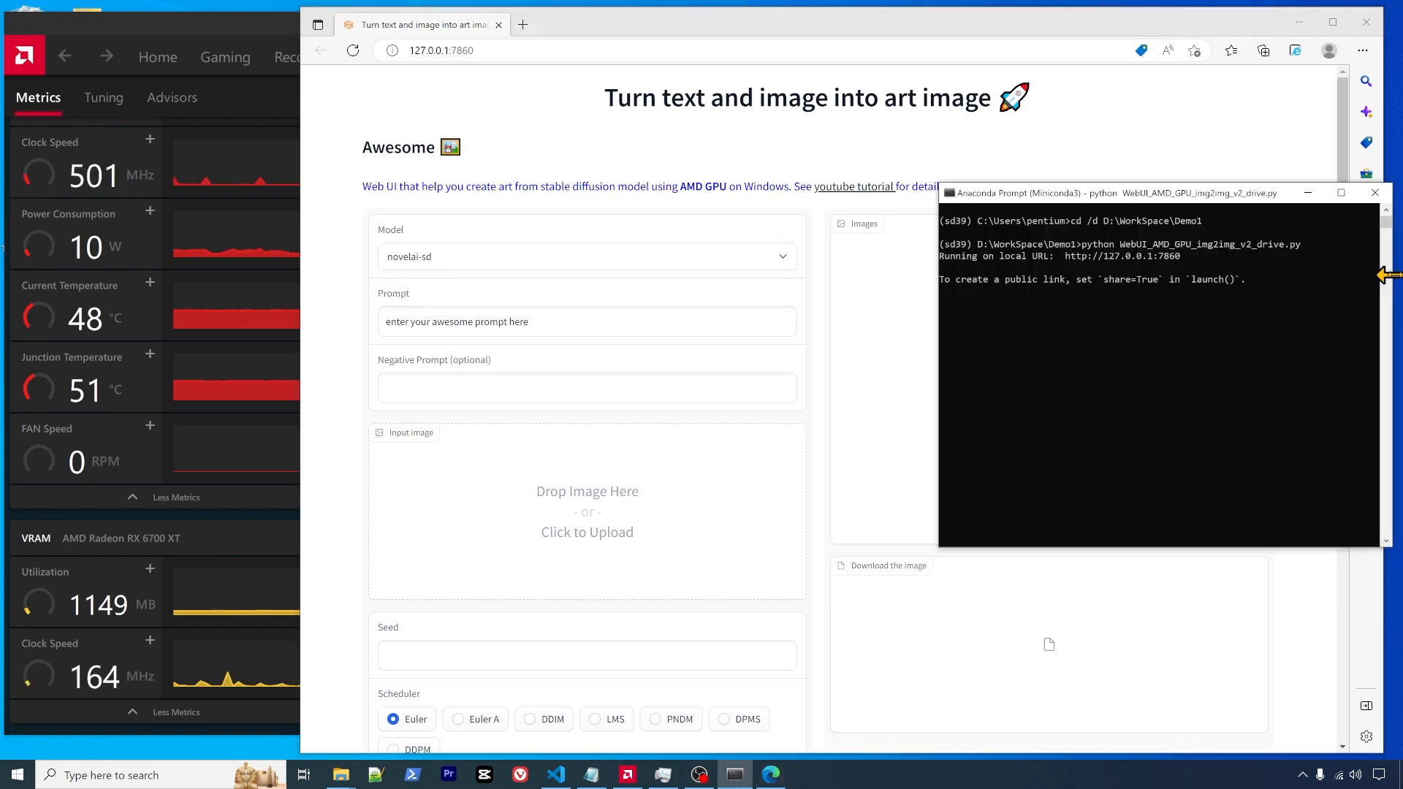
left_click(1308, 193)
mouse_move(1217, 35)
left_mouse_down()
mouse_move(916, 20)
mouse_move(1198, 35)
mouse_move(1233, 24)
left_mouse_up()
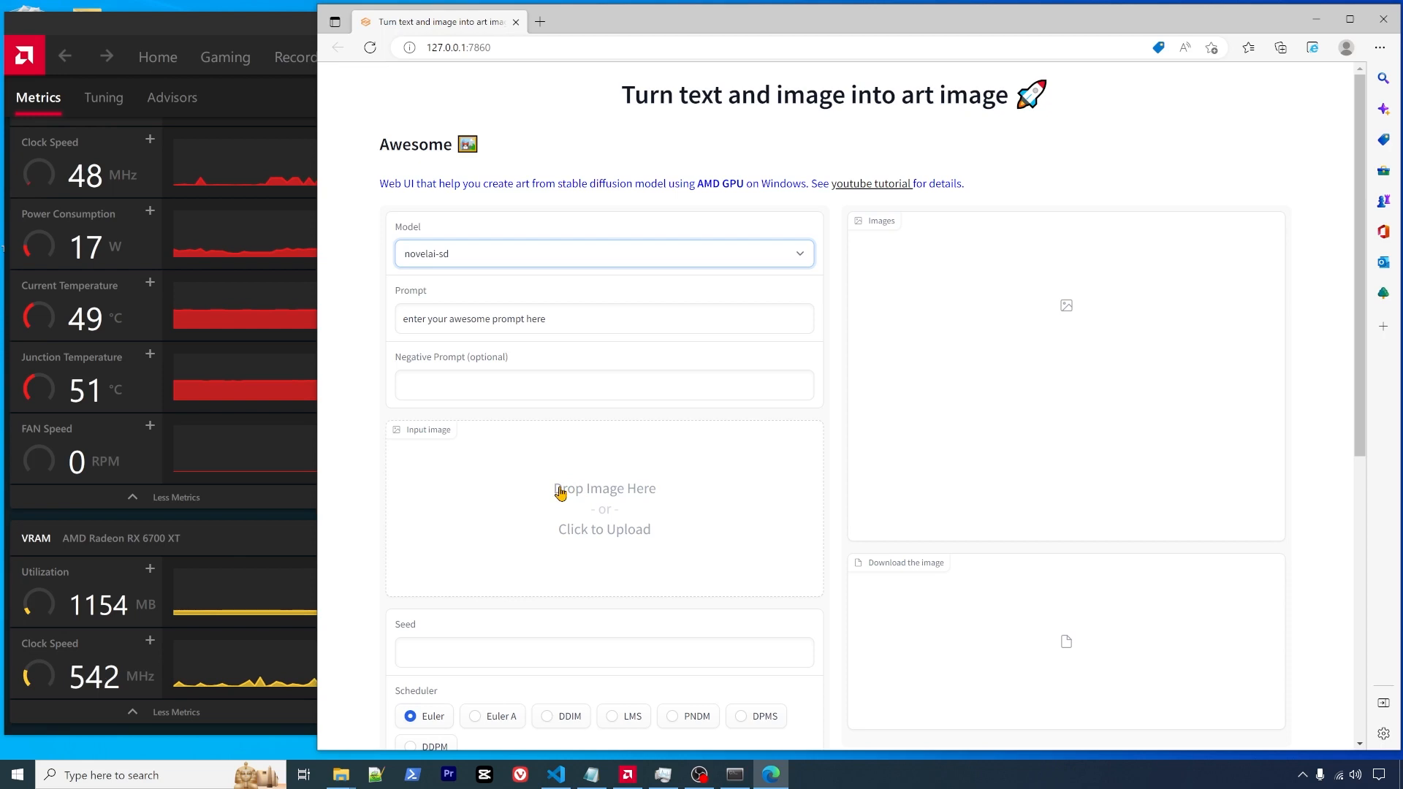
left_click(600, 504)
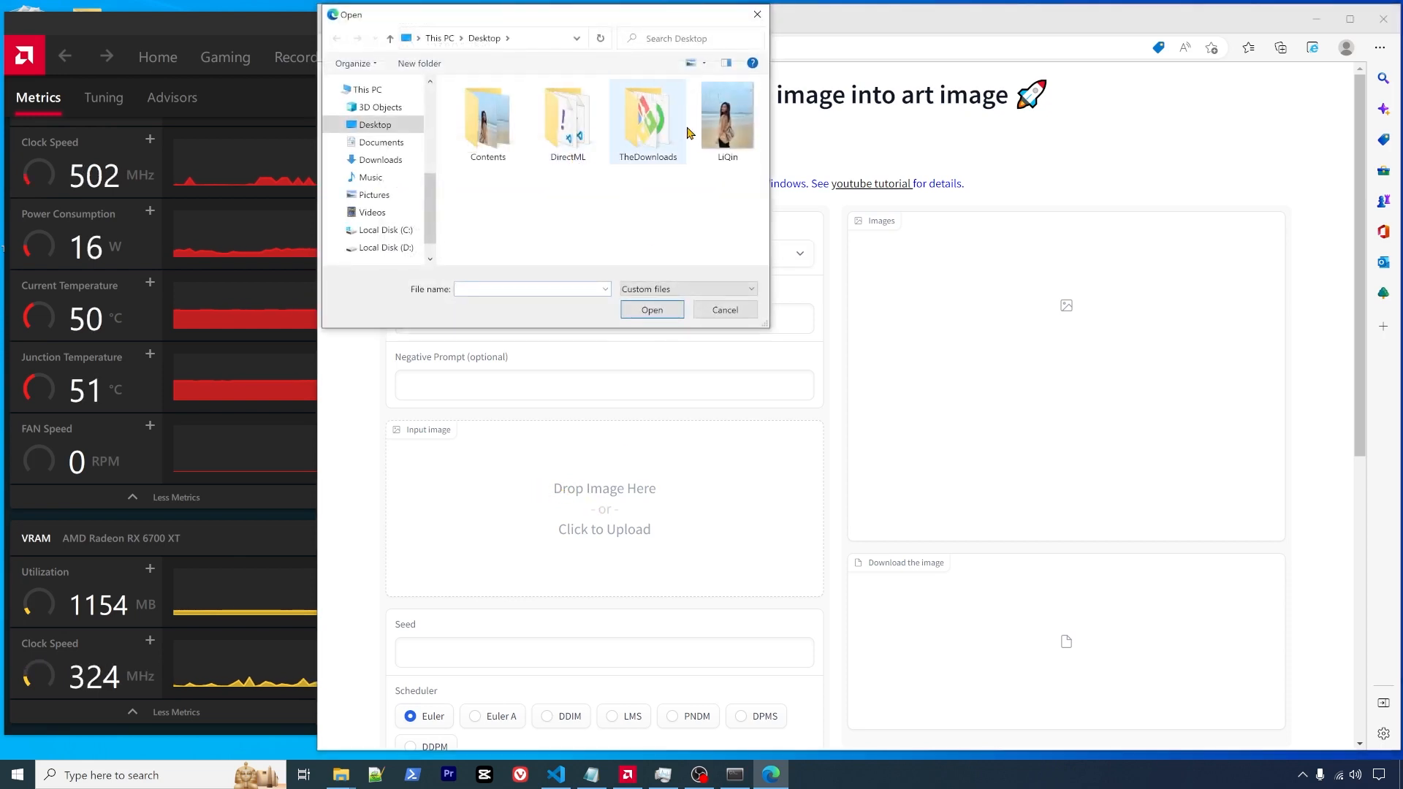
left_click(728, 311)
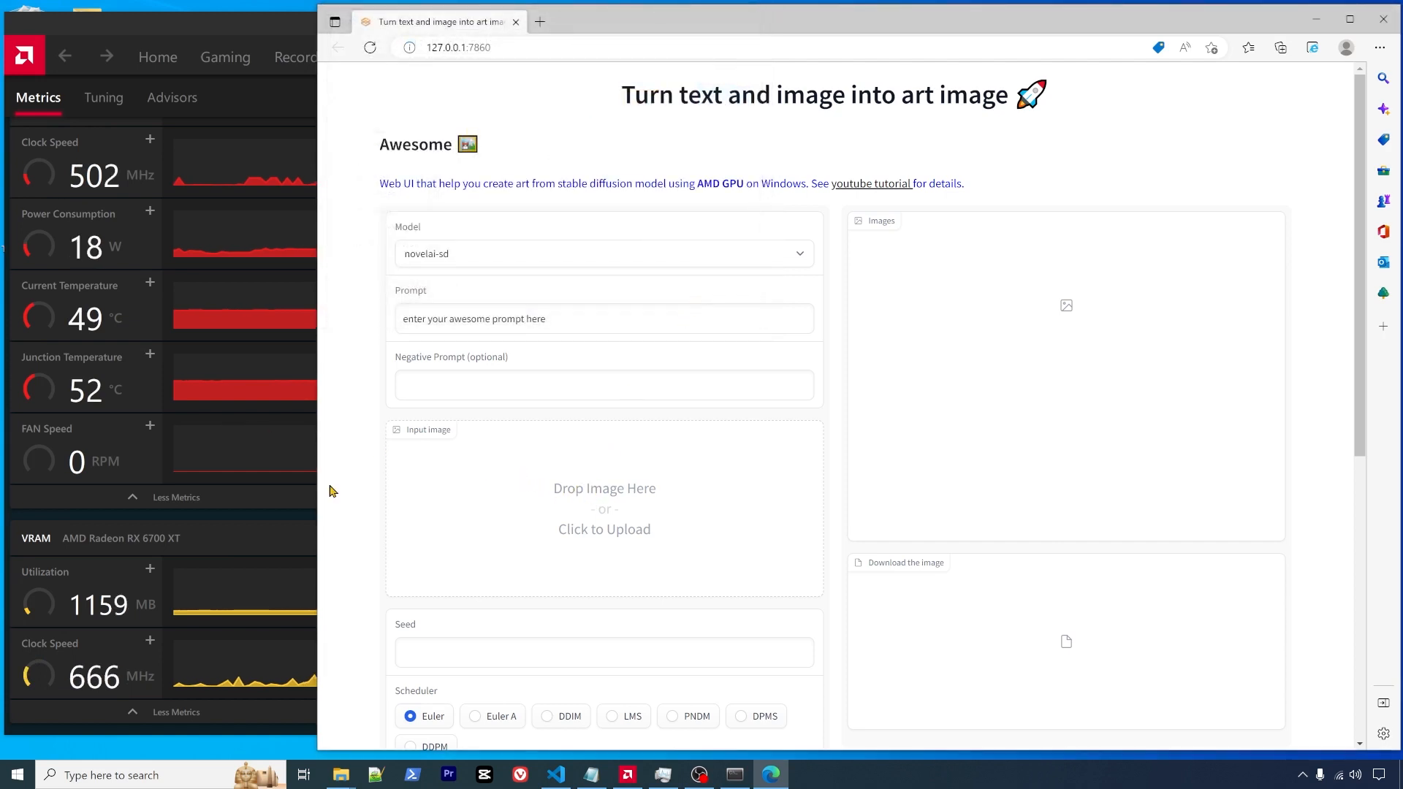
- Try the DDIM scheduler, then settle on Euler A
scroll(585, 629, "down", 6)
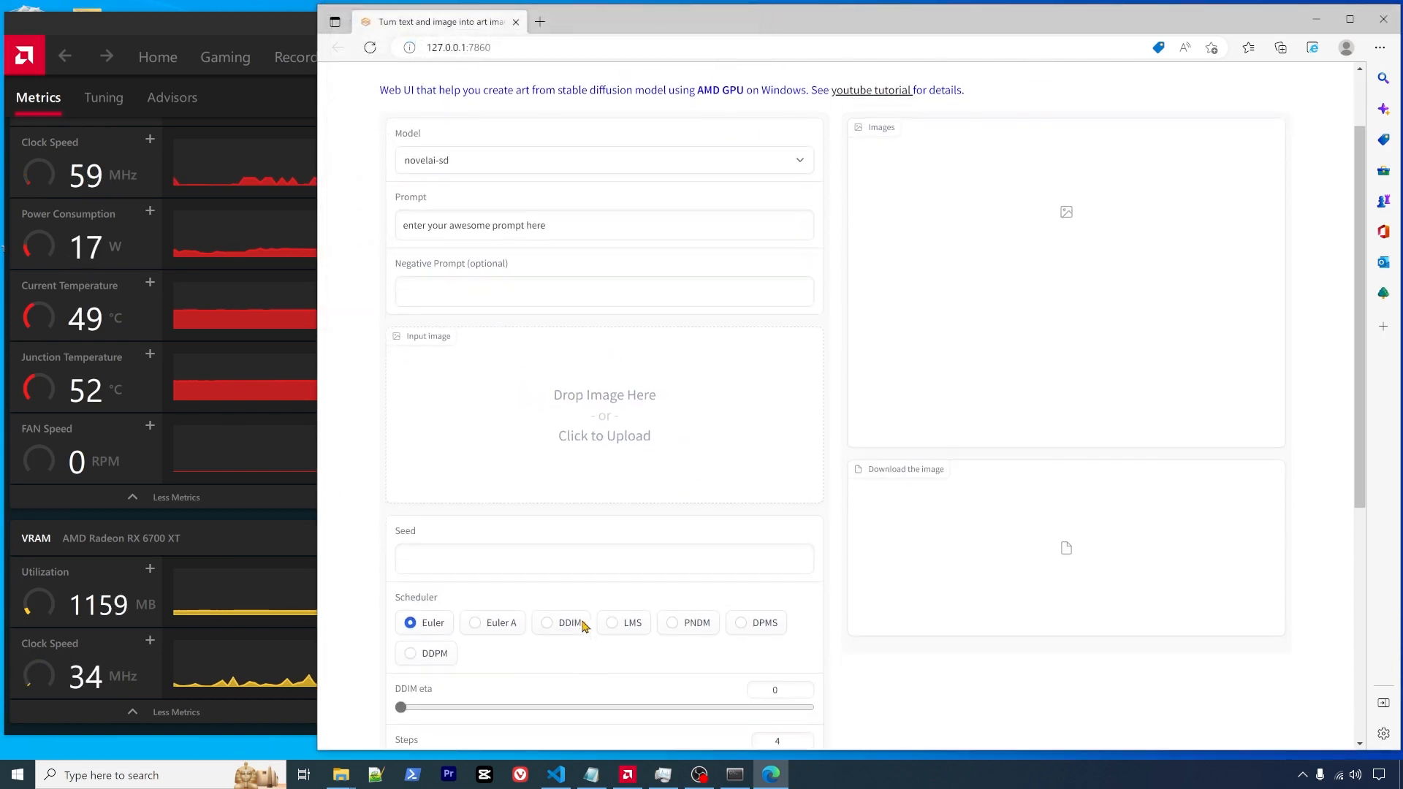
scroll(489, 526, "down", 1)
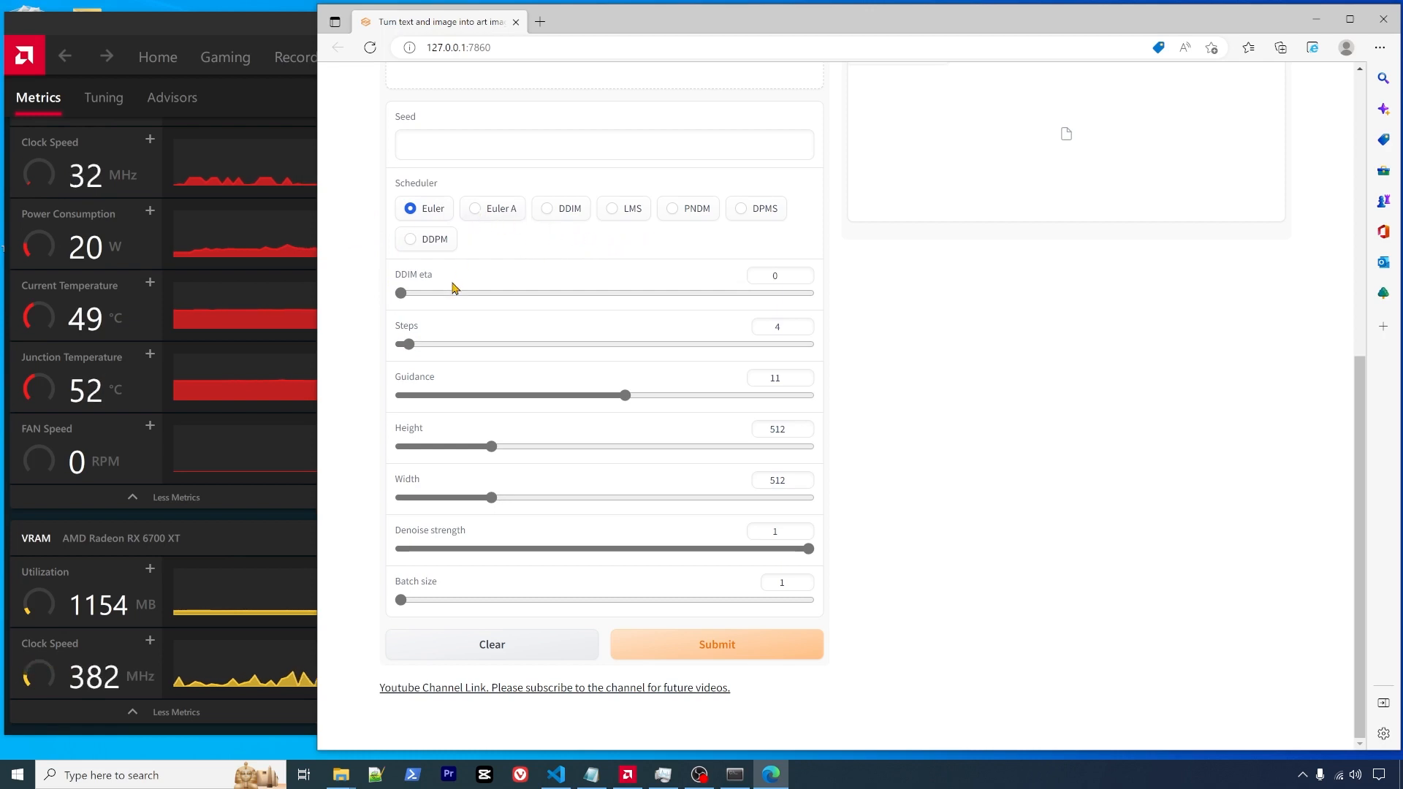
left_click(548, 210)
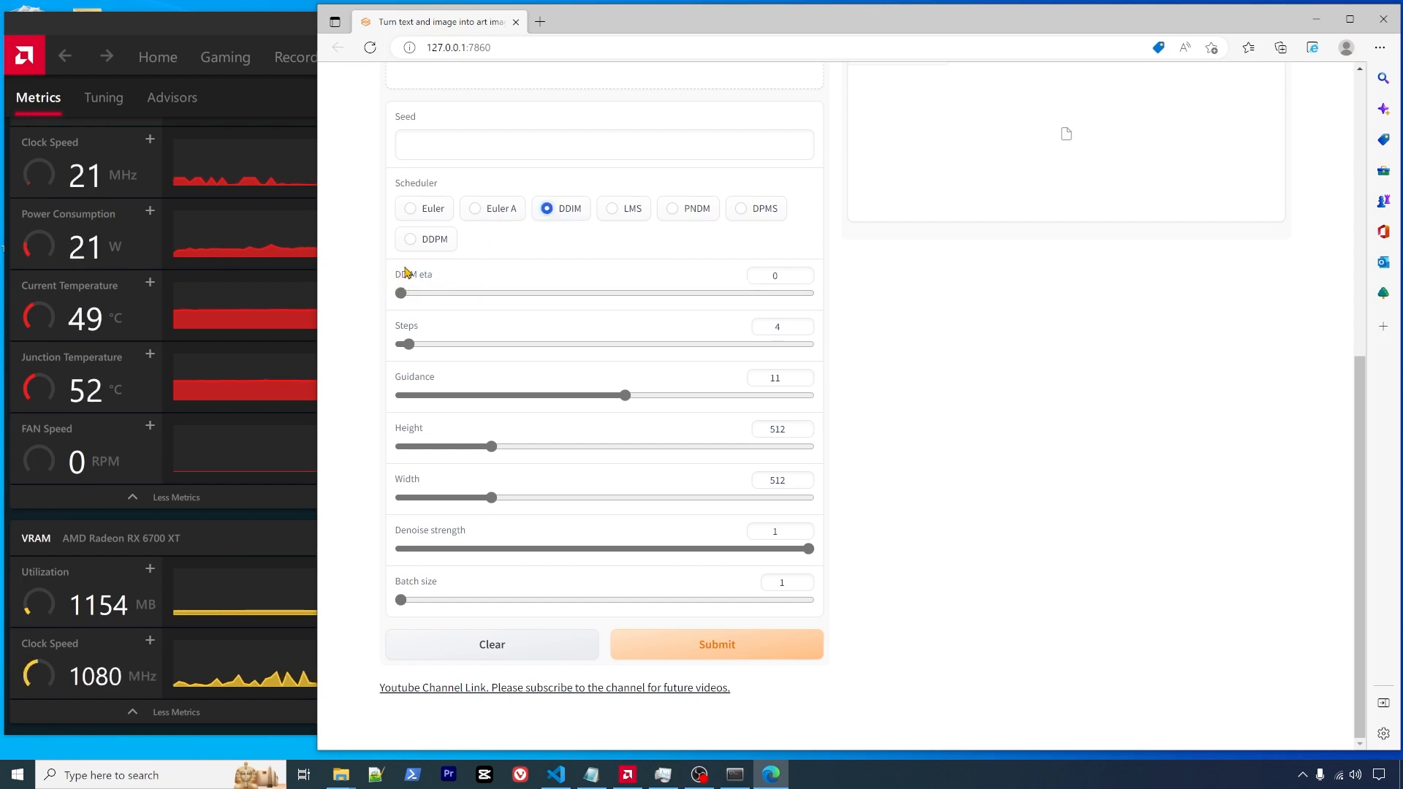
left_click(475, 210)
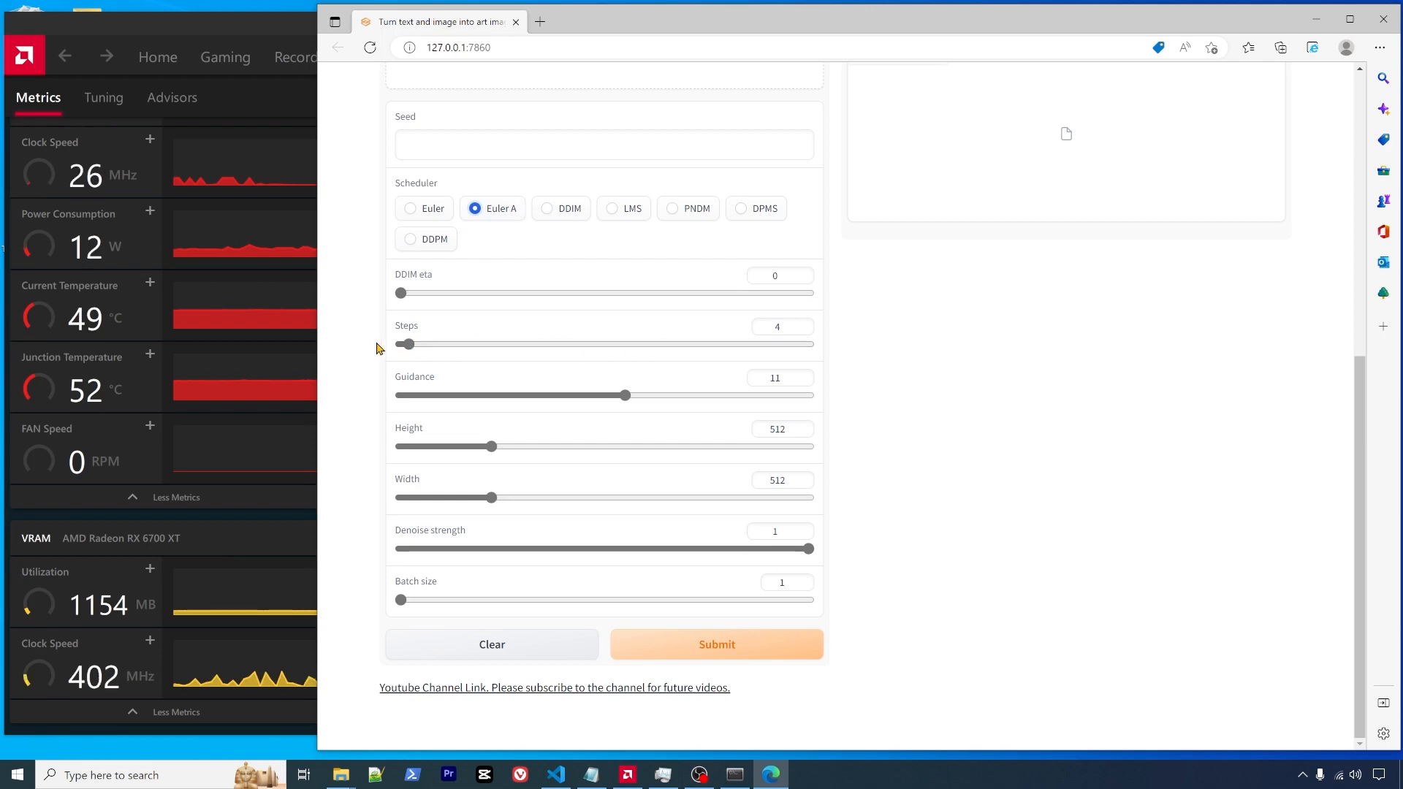
- Set Steps to 11 and adjust Guidance past 12.5 and back until it reads 11.5
mouse_move(403, 346)
left_mouse_down()
mouse_move(577, 353)
mouse_move(431, 350)
left_mouse_up()
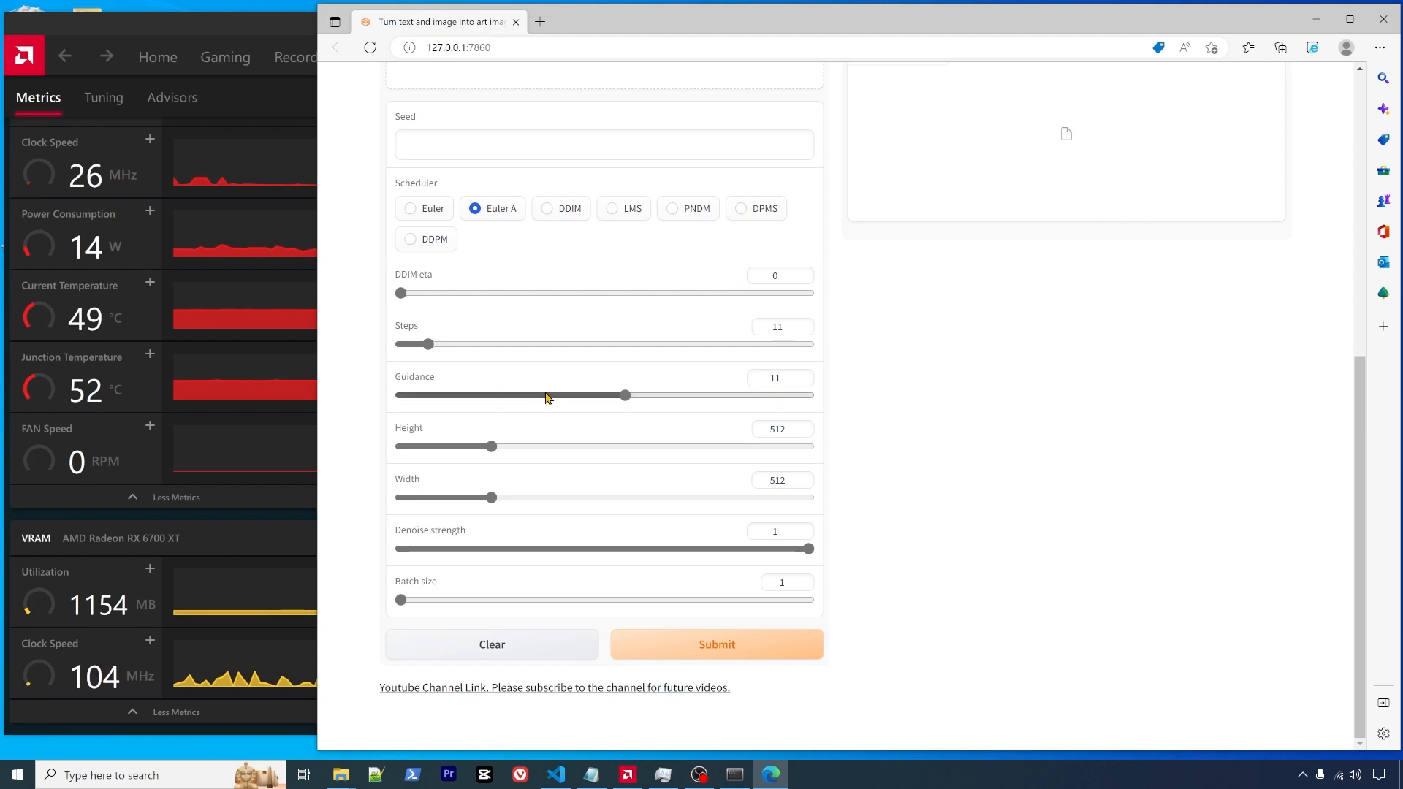
left_click_drag(626, 401, 660, 399)
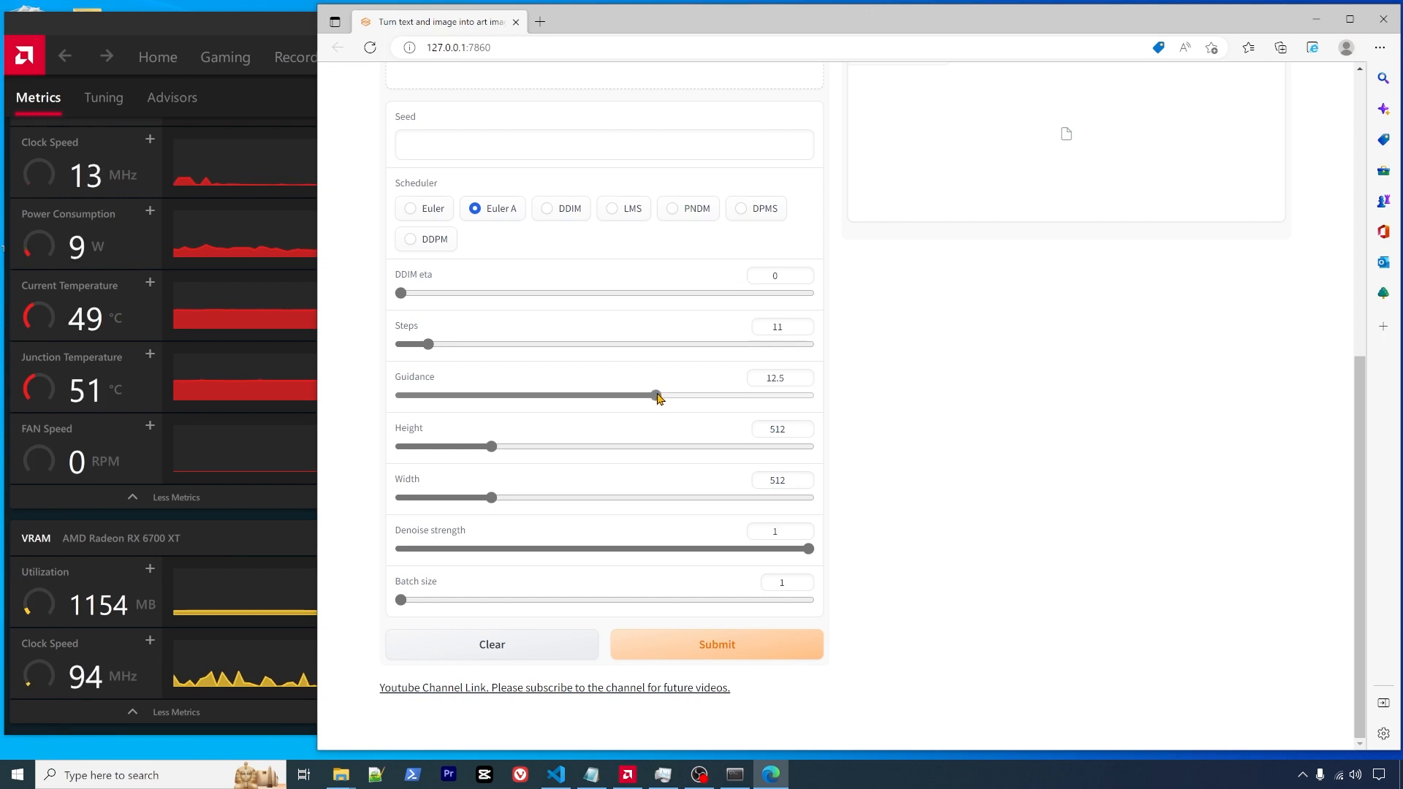
scroll(613, 365, "up", 6)
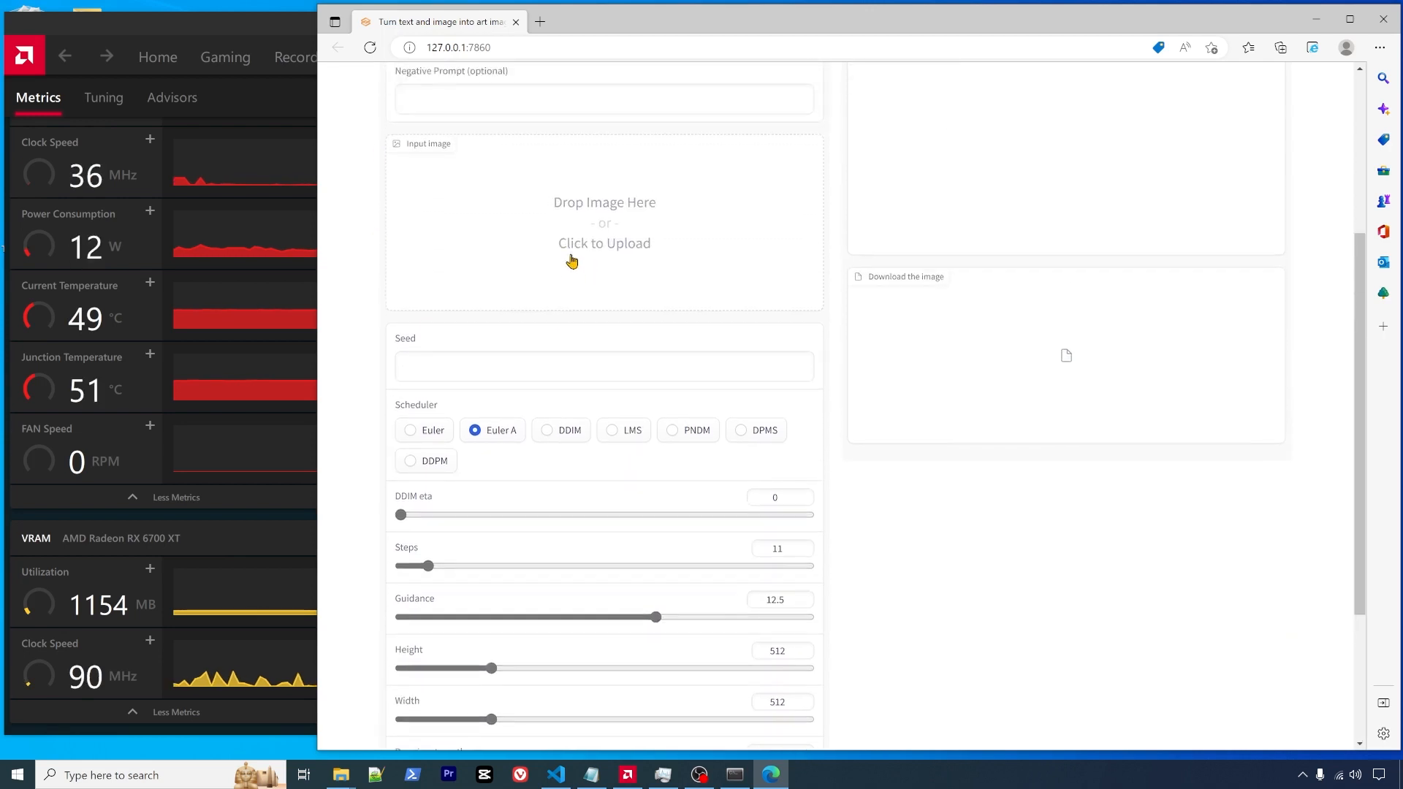
scroll(614, 472, "down", 6)
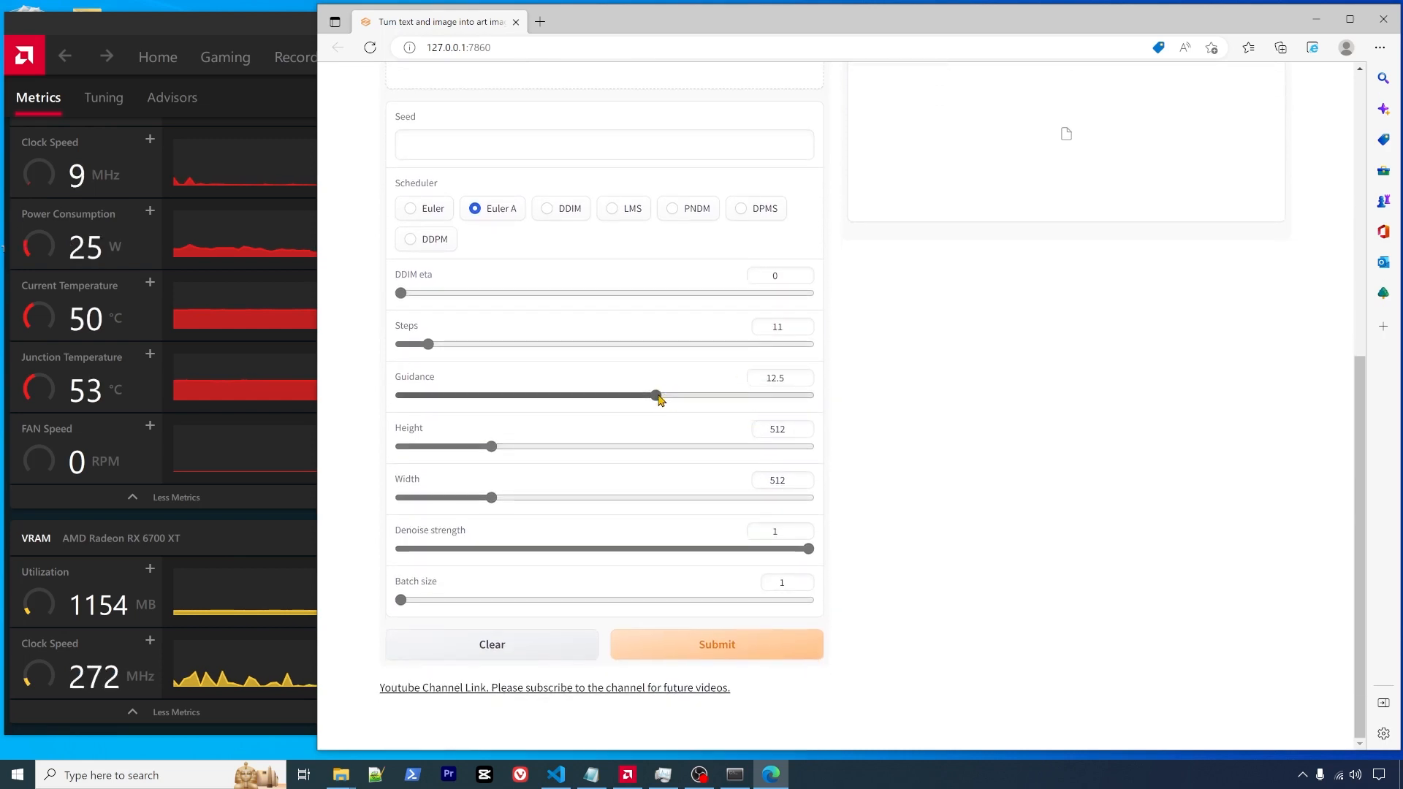
left_click_drag(658, 395, 513, 395)
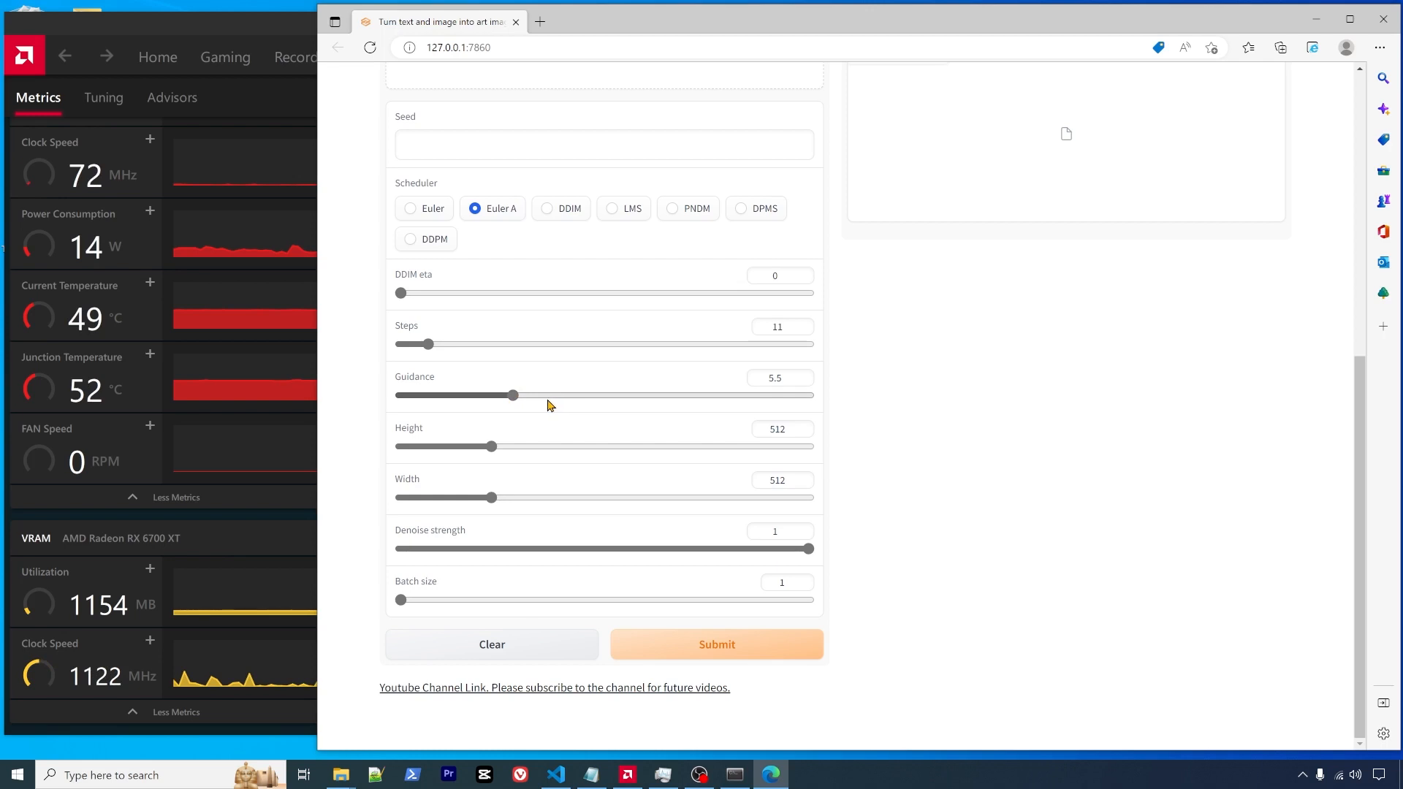
scroll(558, 401, "up", 3)
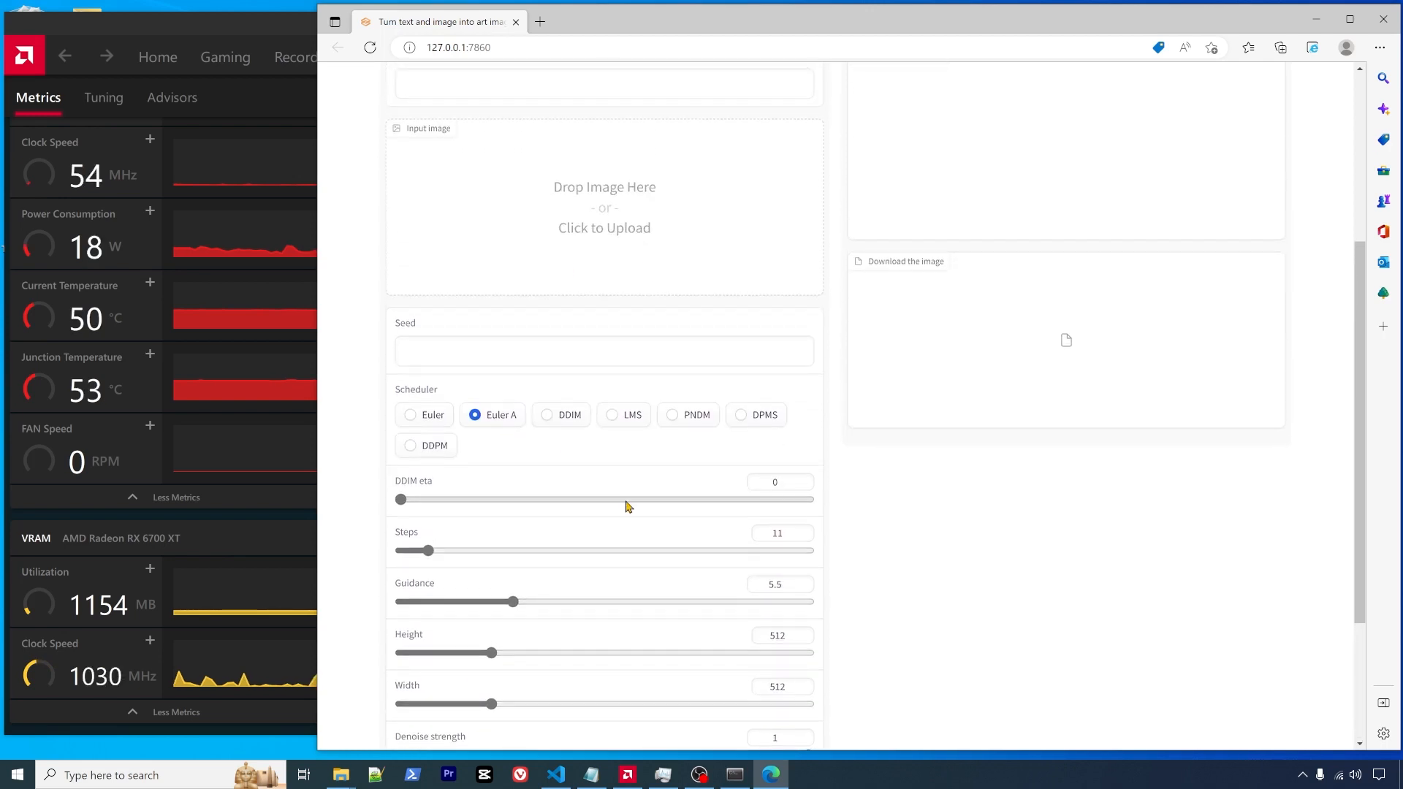
scroll(627, 507, "down", 3)
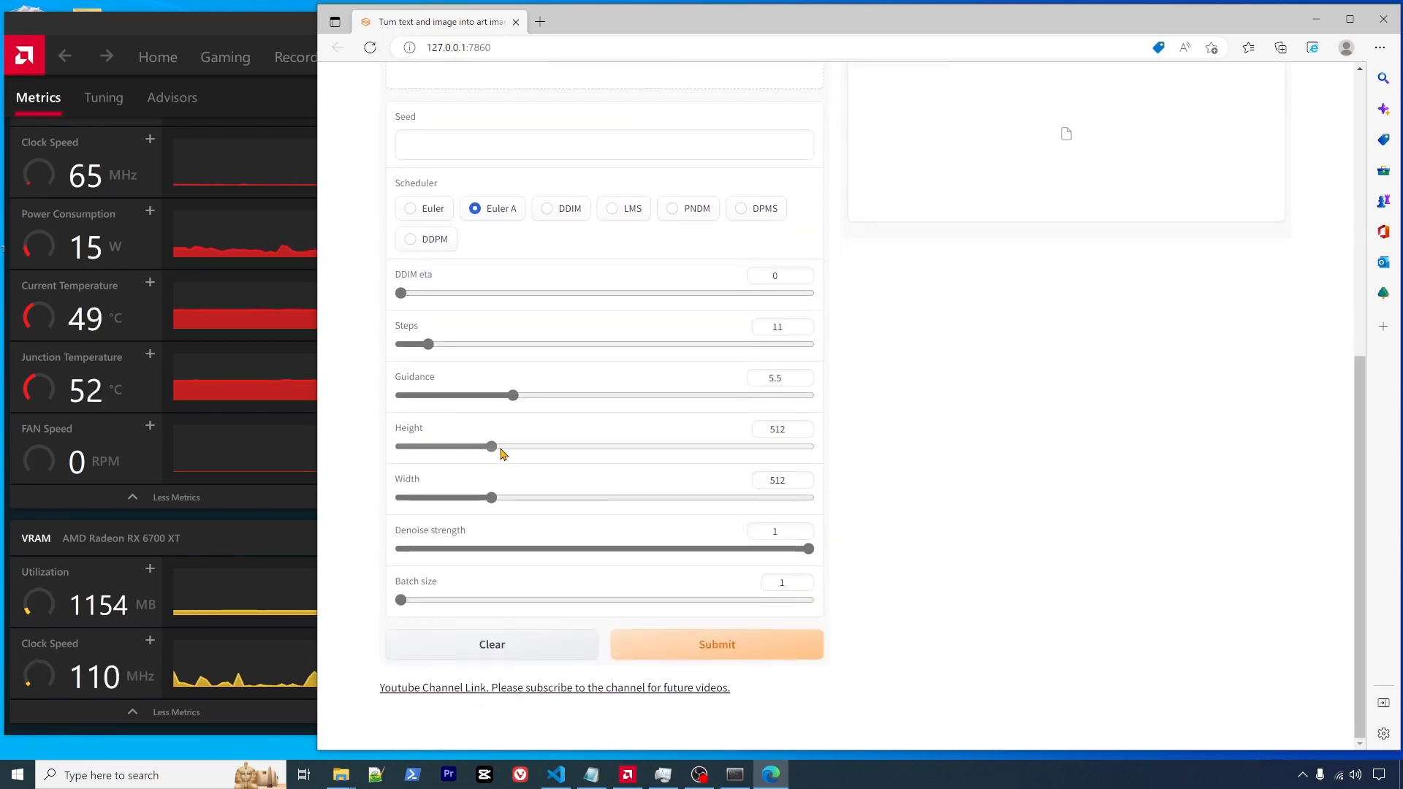
left_click_drag(512, 396, 636, 401)
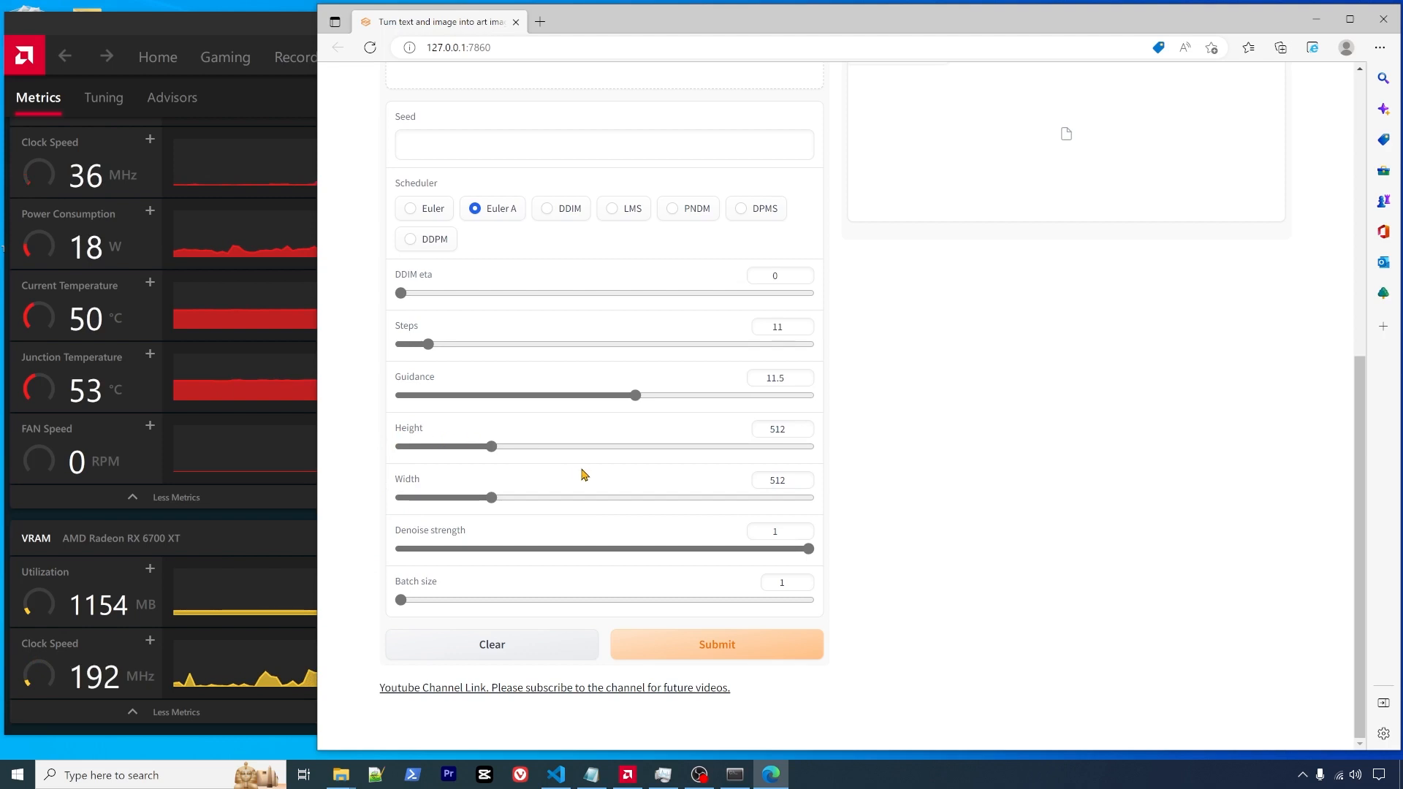
- Try heights of 576 and 640, then settle on 448 wide by 512 high
scroll(584, 475, "up", 5)
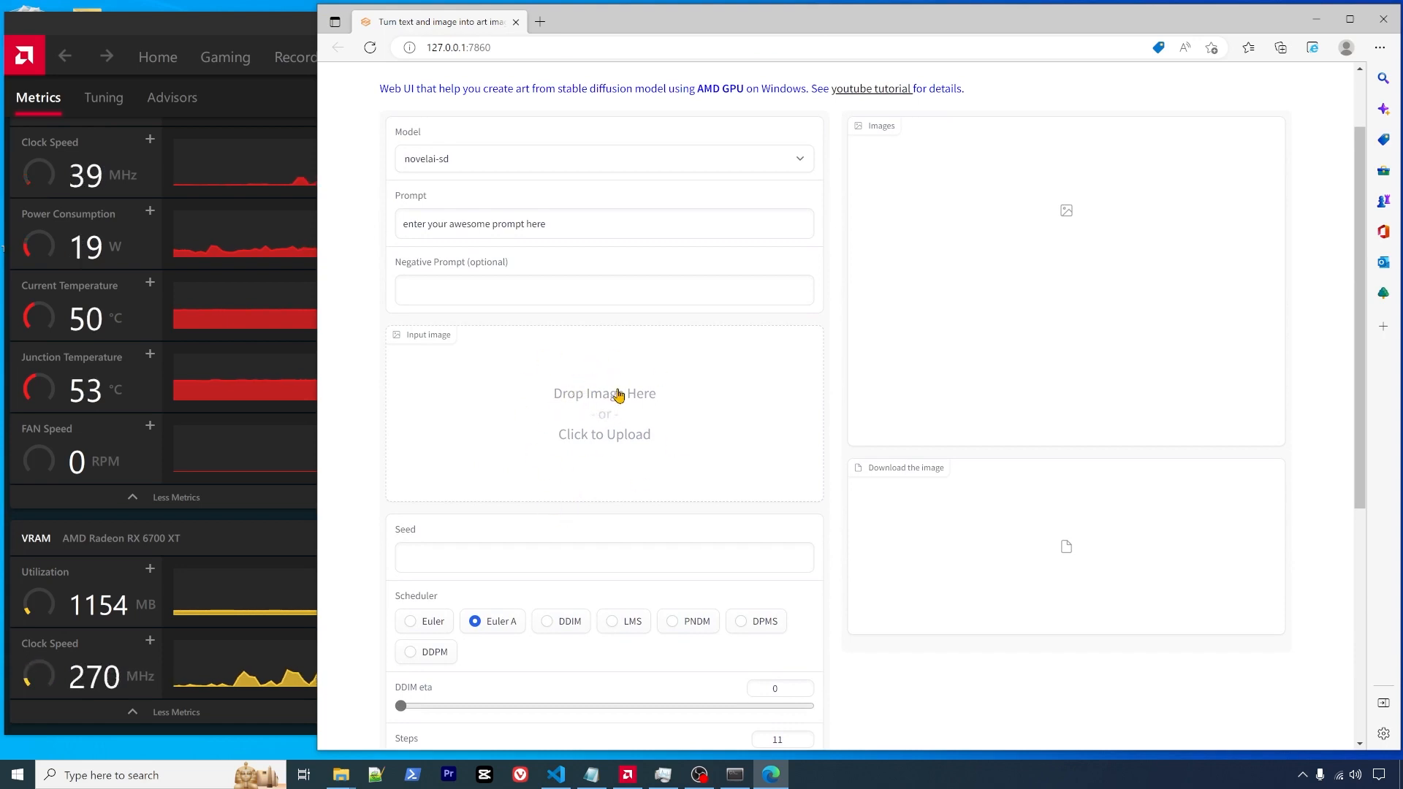
scroll(601, 500, "down", 1)
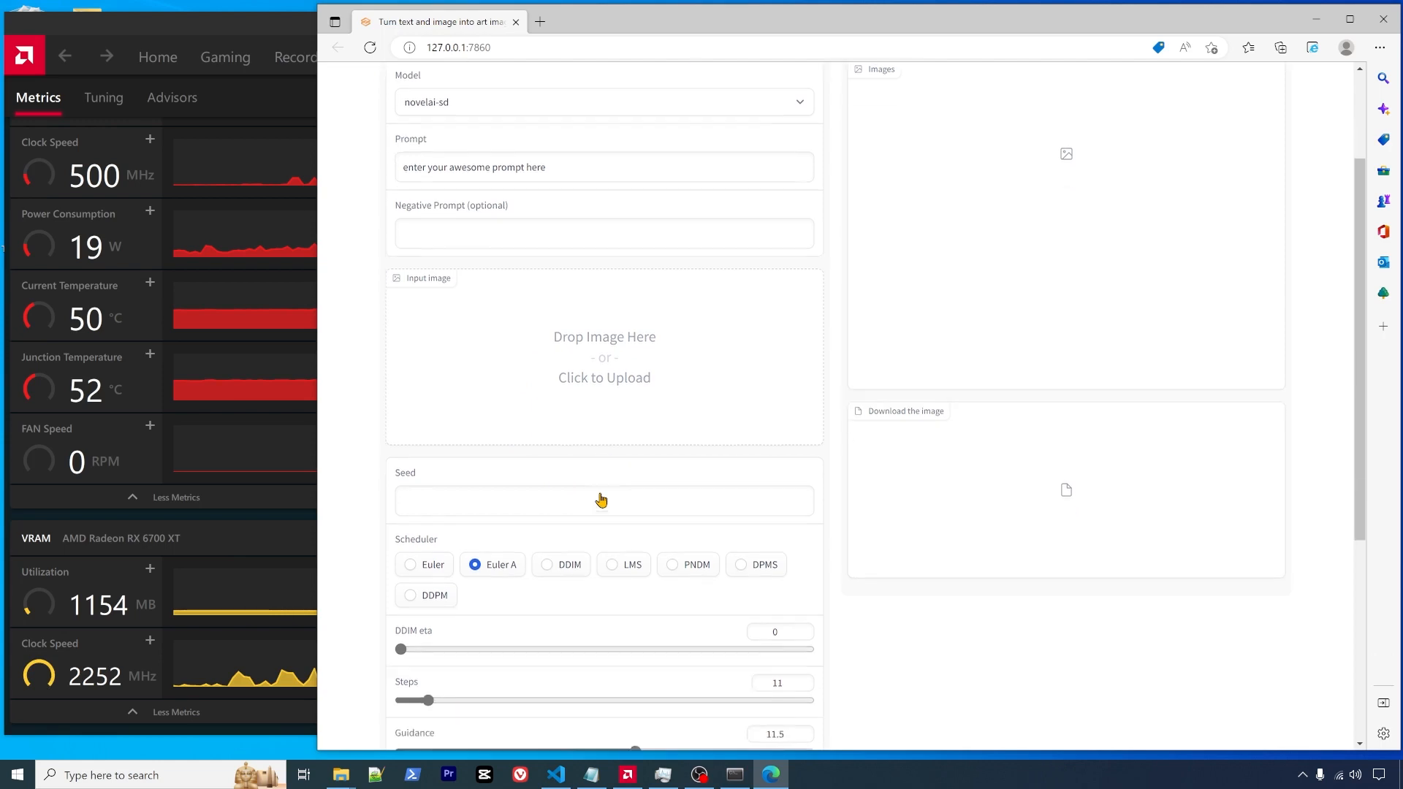
scroll(601, 500, "down", 3)
scroll(520, 538, "down", 2)
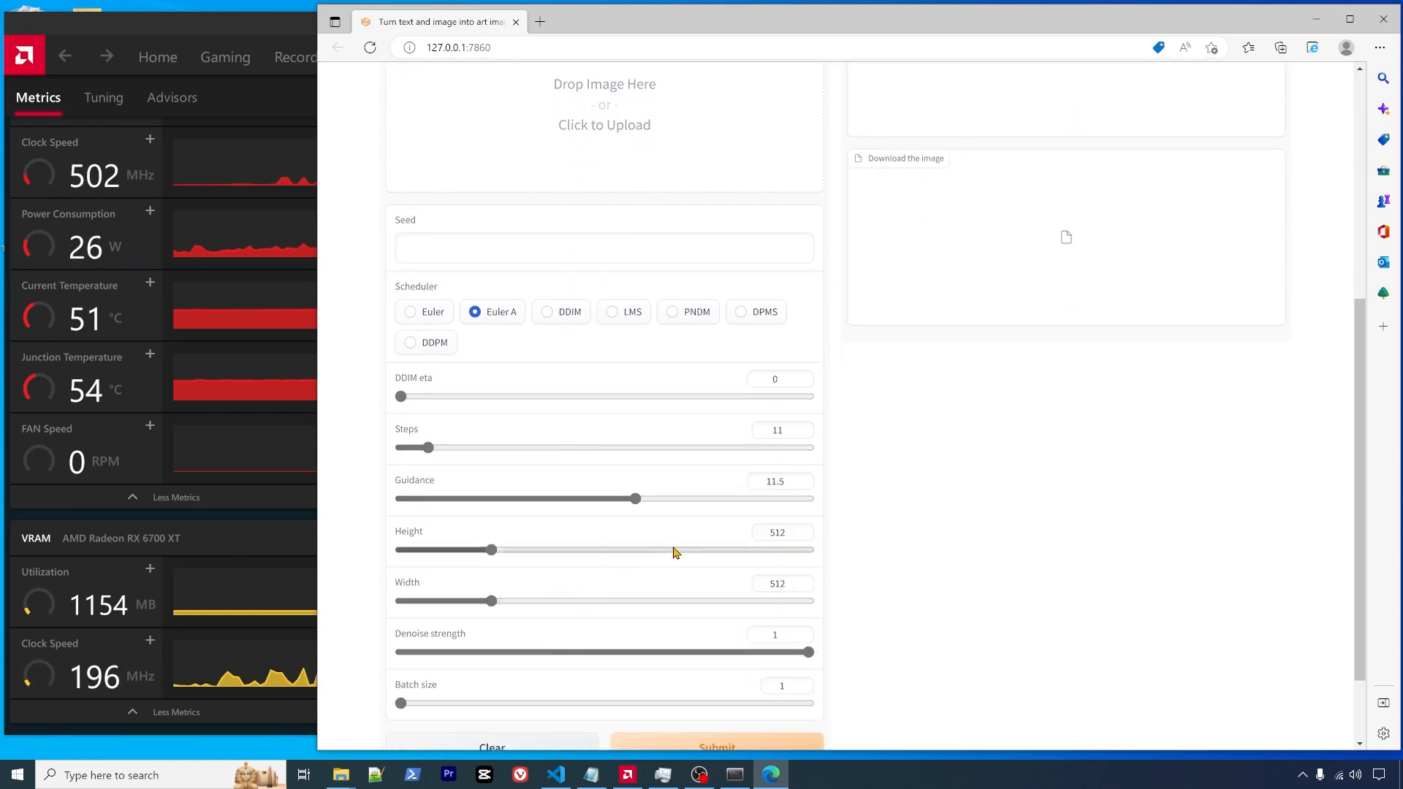
left_click_drag(493, 551, 531, 551)
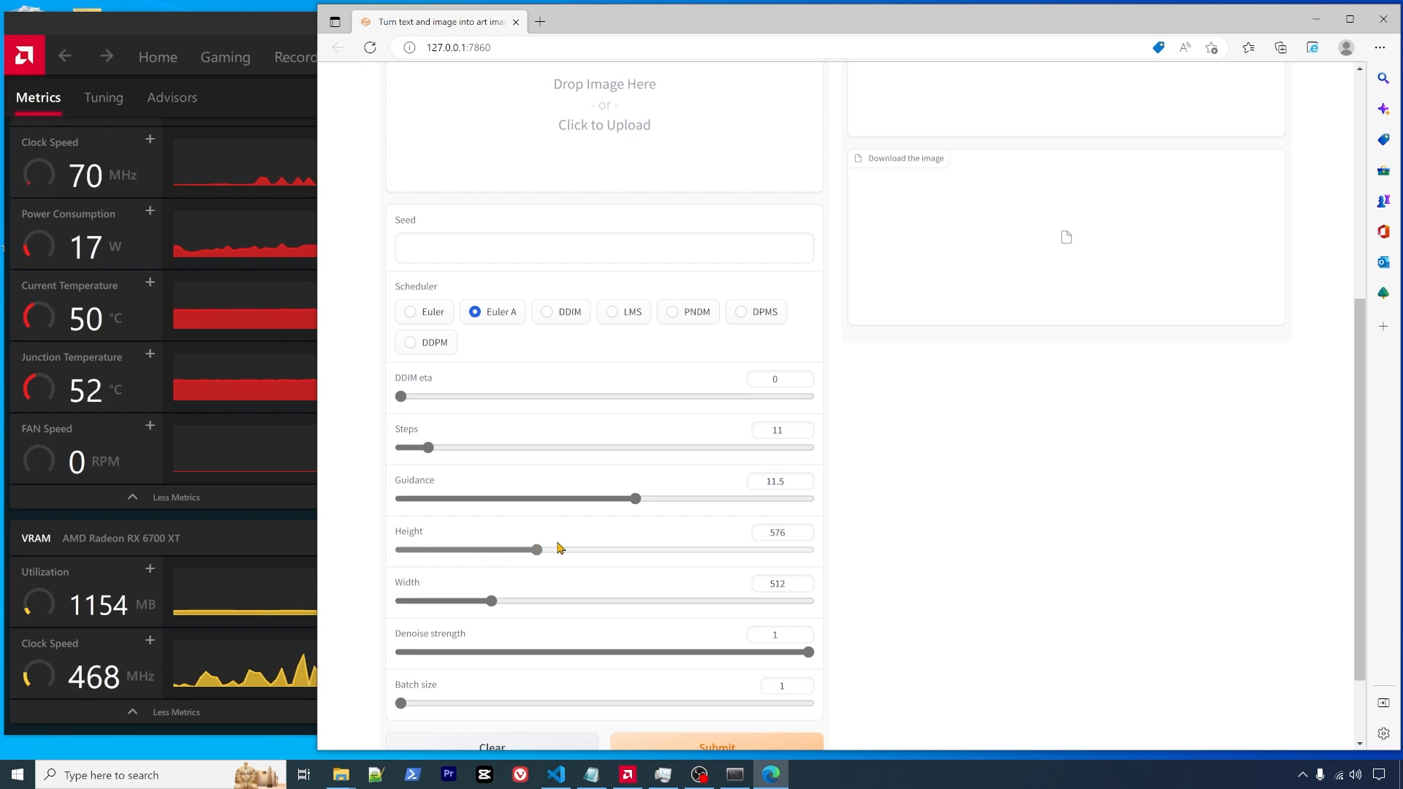
left_click_drag(559, 549, 492, 552)
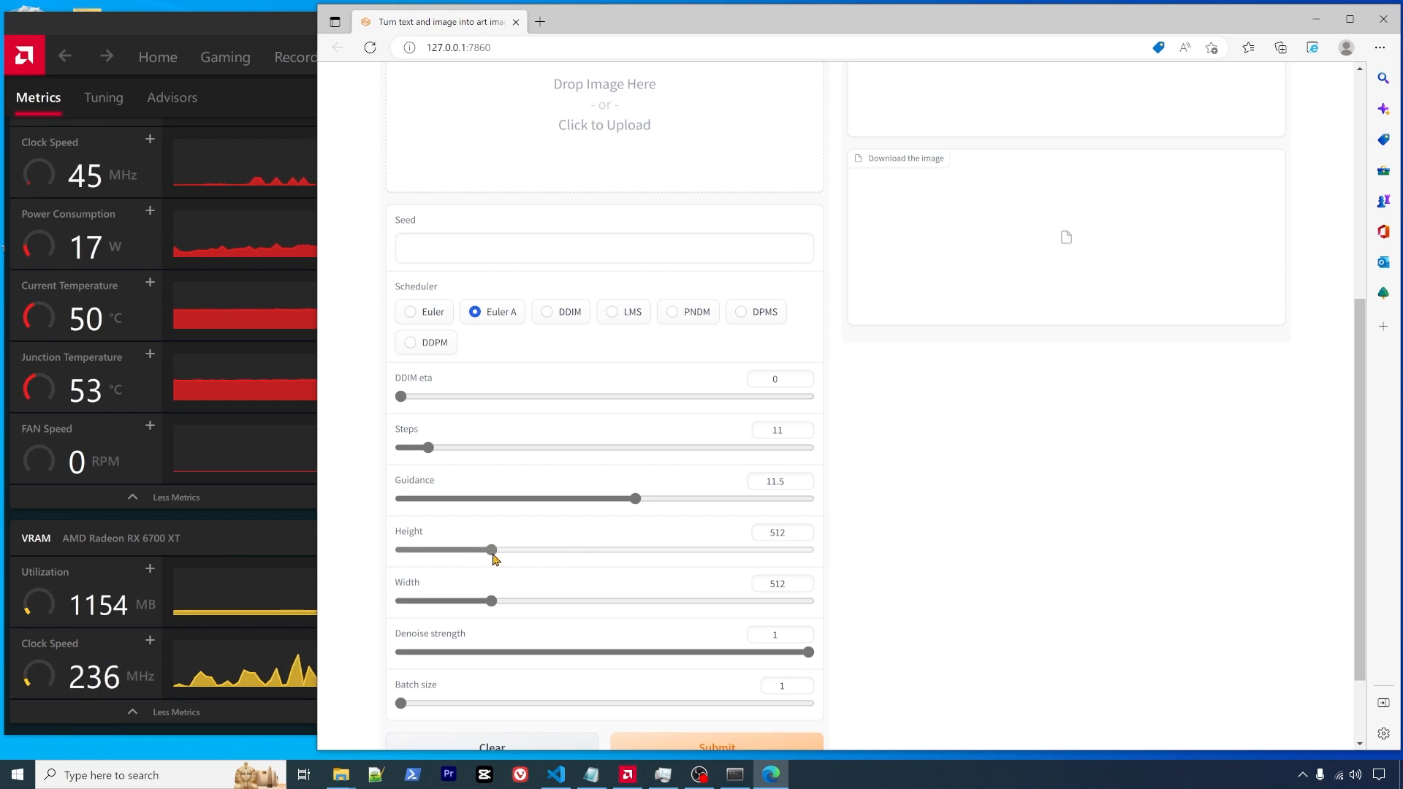
left_click_drag(463, 605, 446, 606)
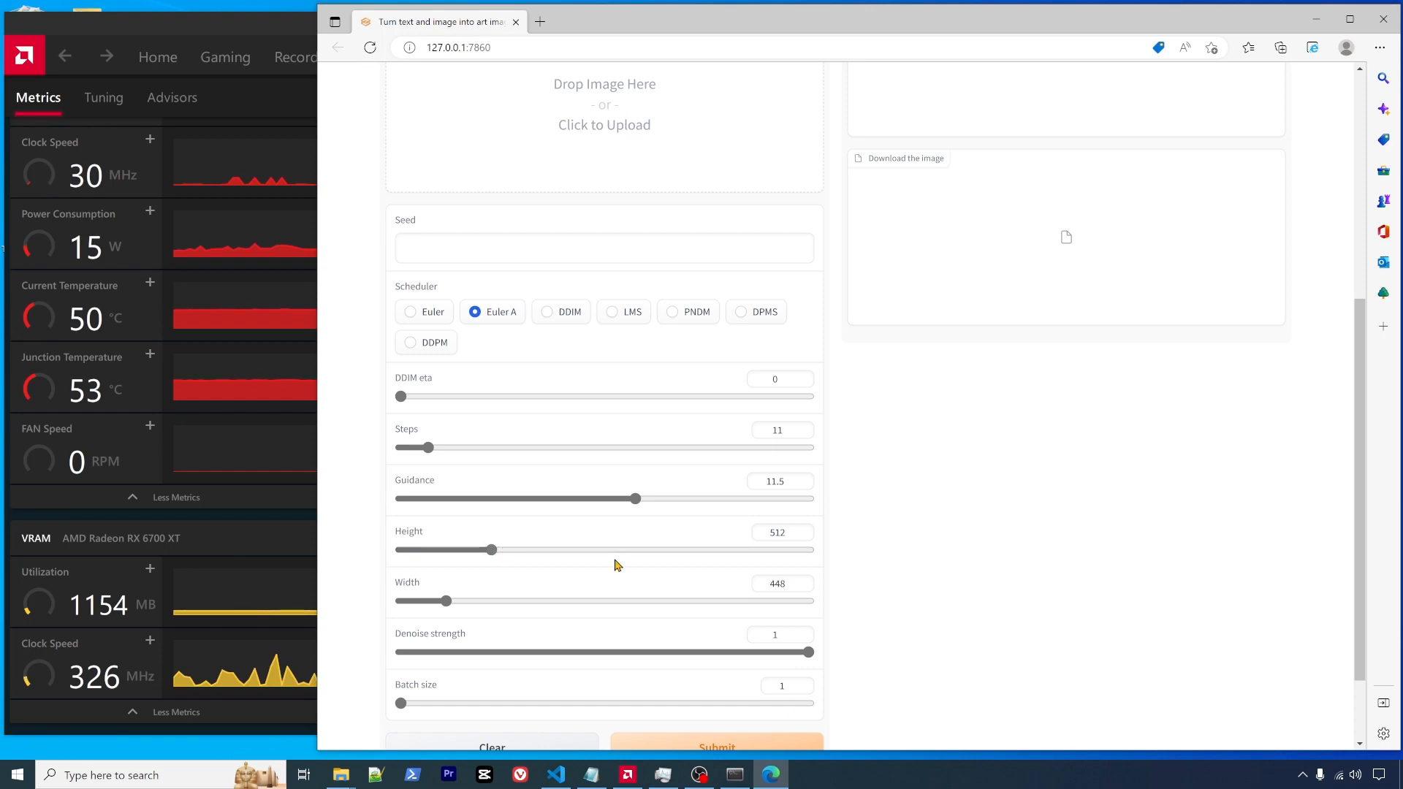
scroll(614, 563, "down", 2)
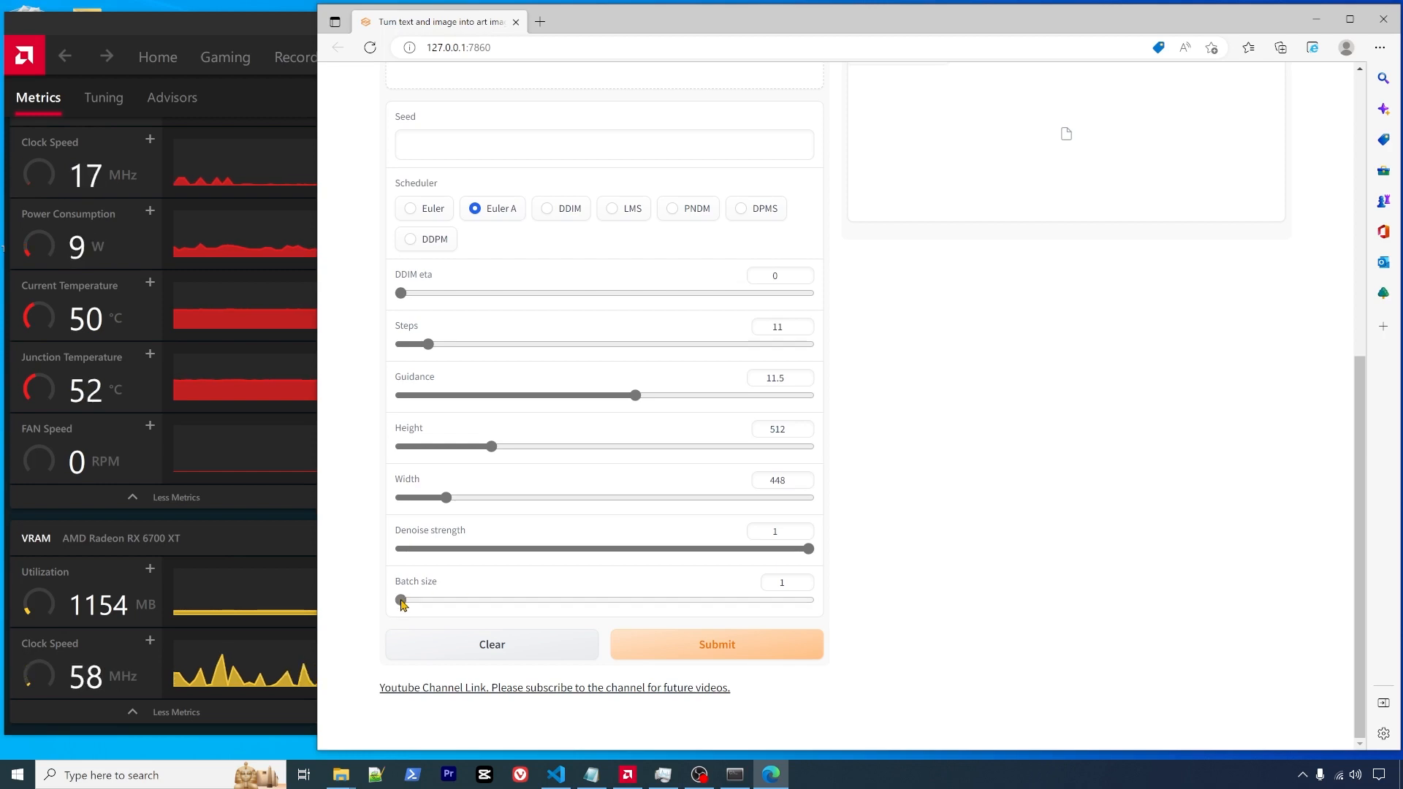
left_click_drag(401, 604, 481, 601)
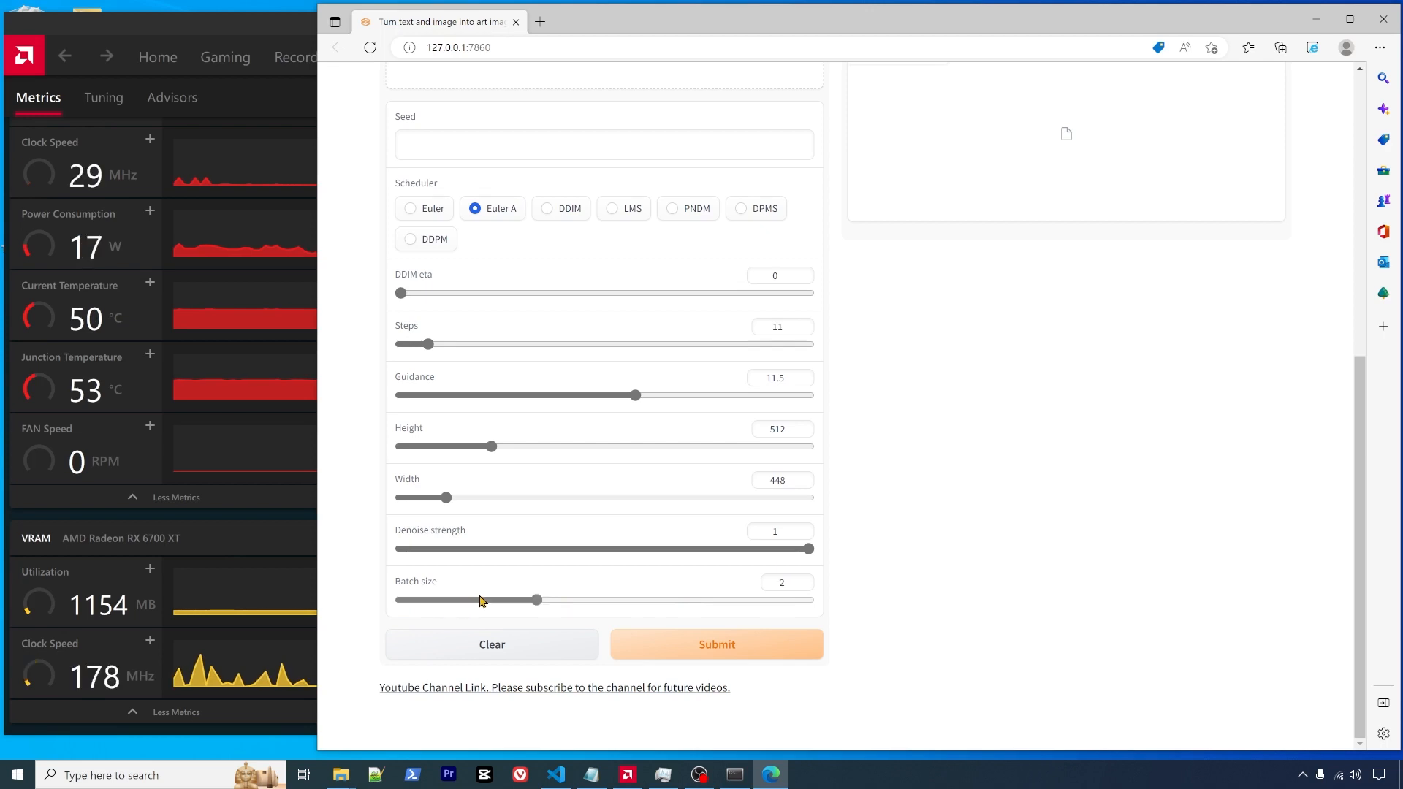
left_click_drag(593, 604, 658, 604)
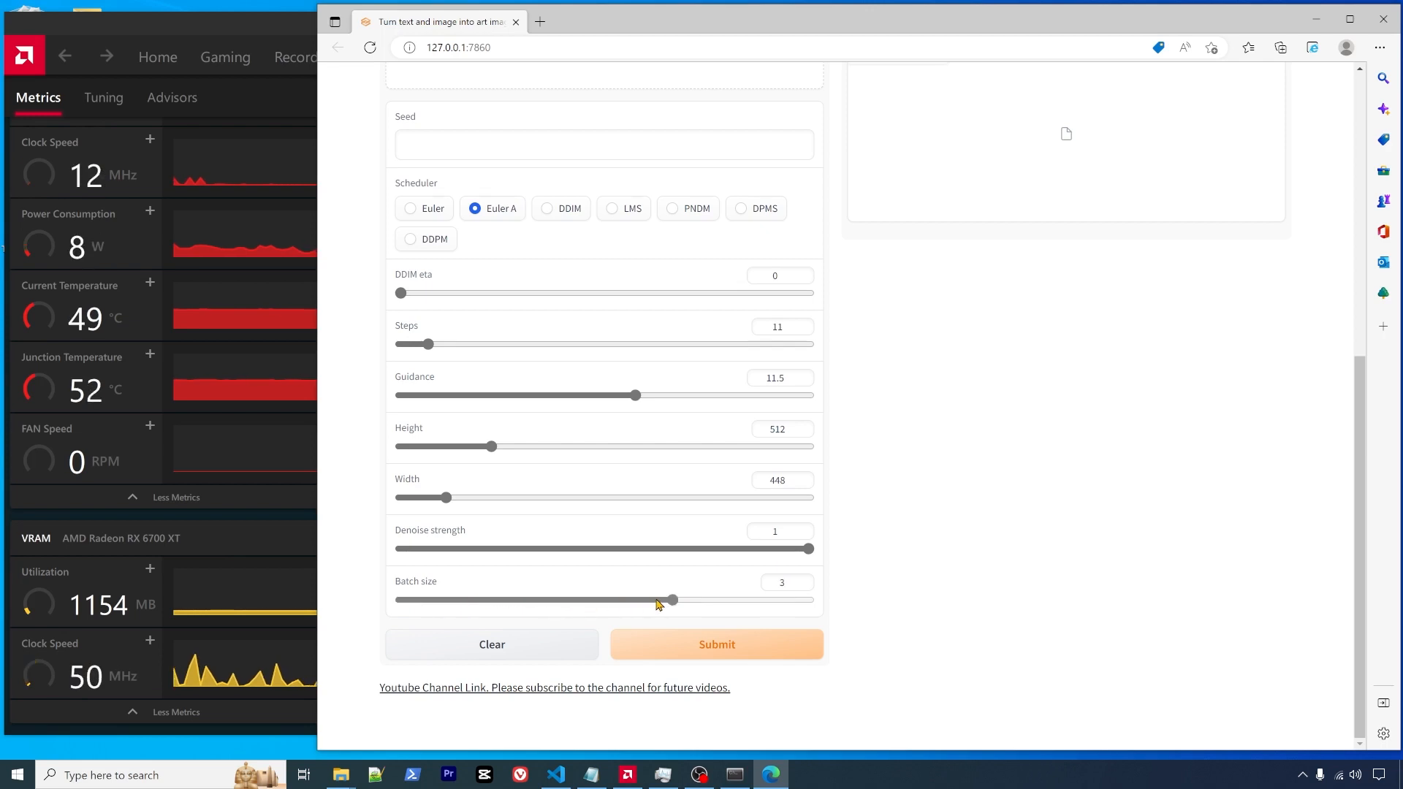
left_click_drag(745, 604, 577, 600)
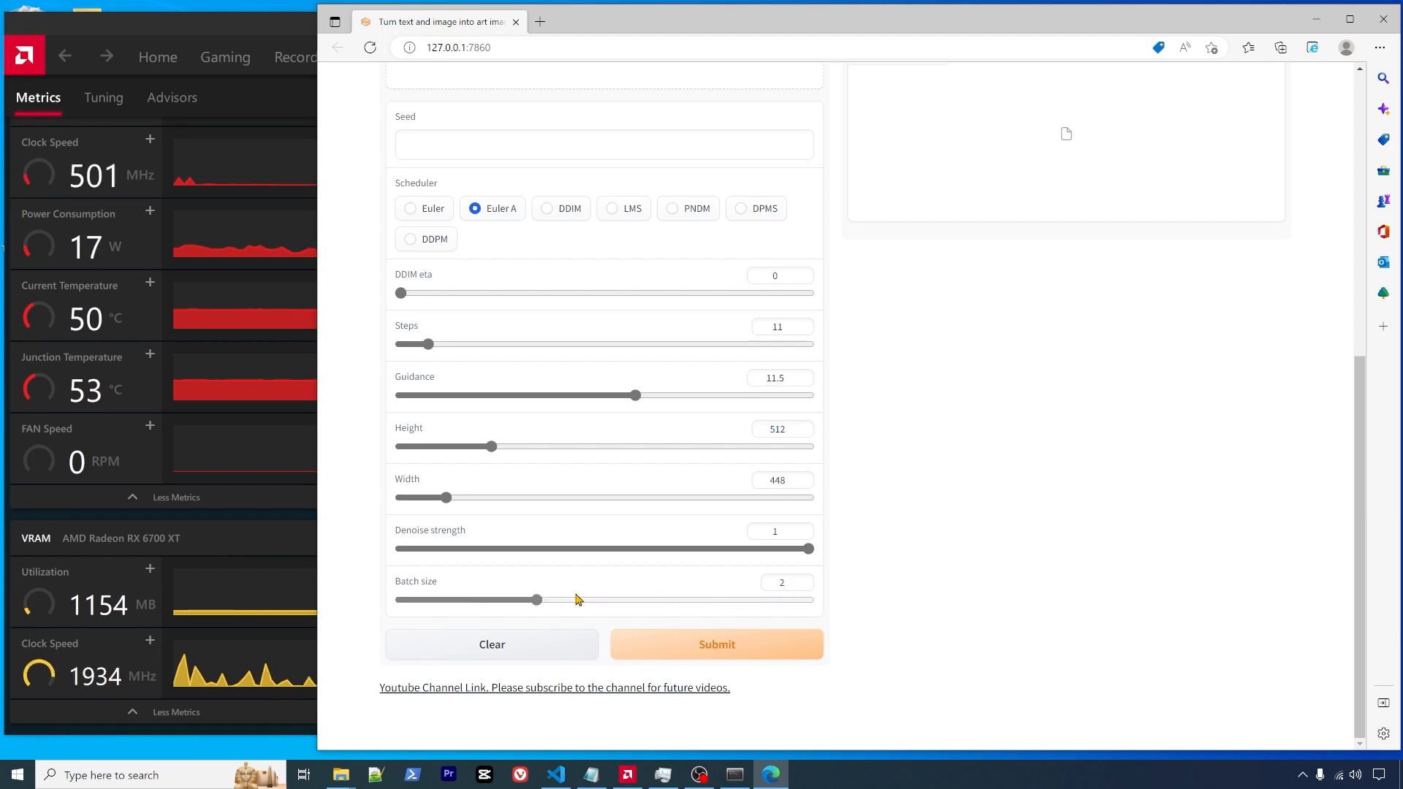
left_click(430, 601)
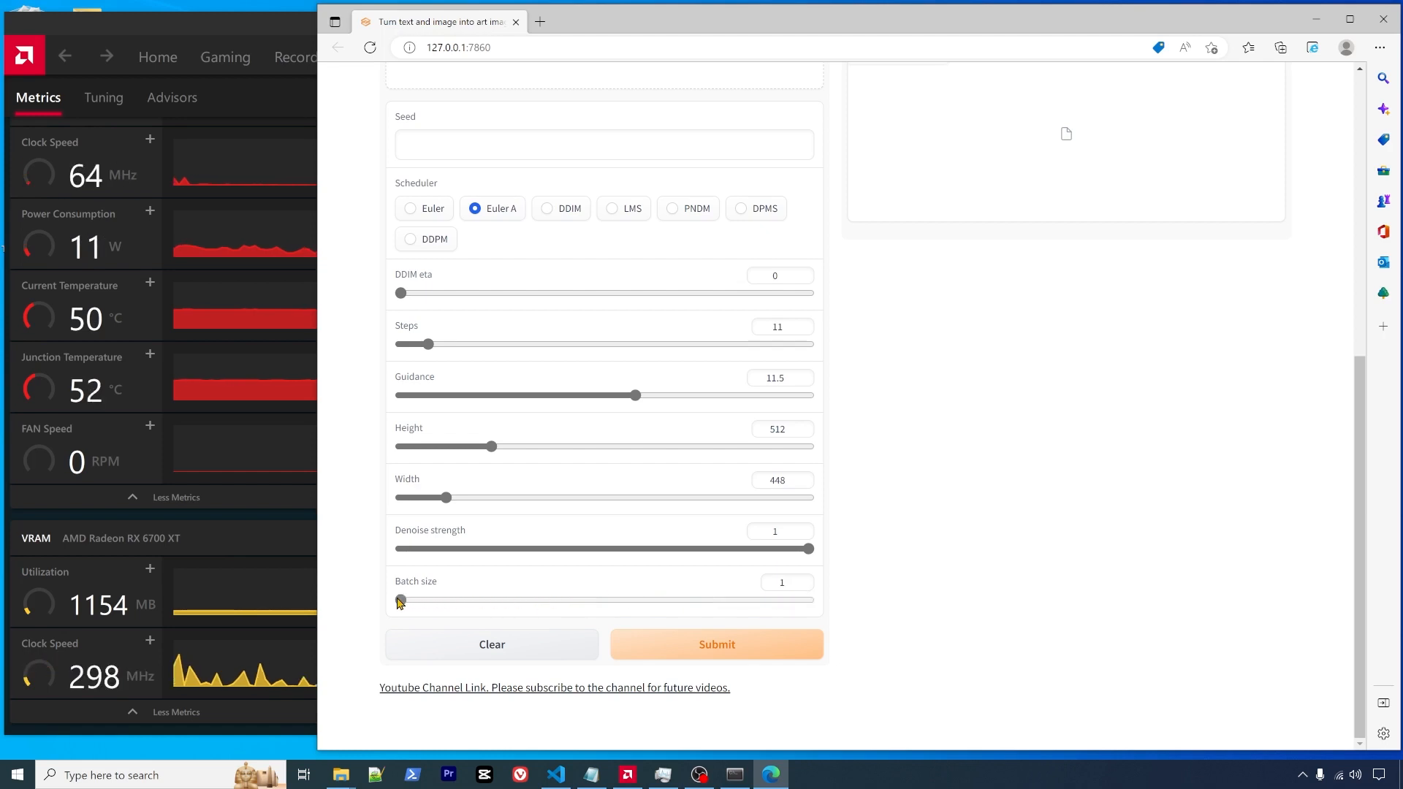
mouse_move(401, 602)
left_mouse_down()
mouse_move(496, 603)
mouse_move(420, 604)
left_mouse_up()
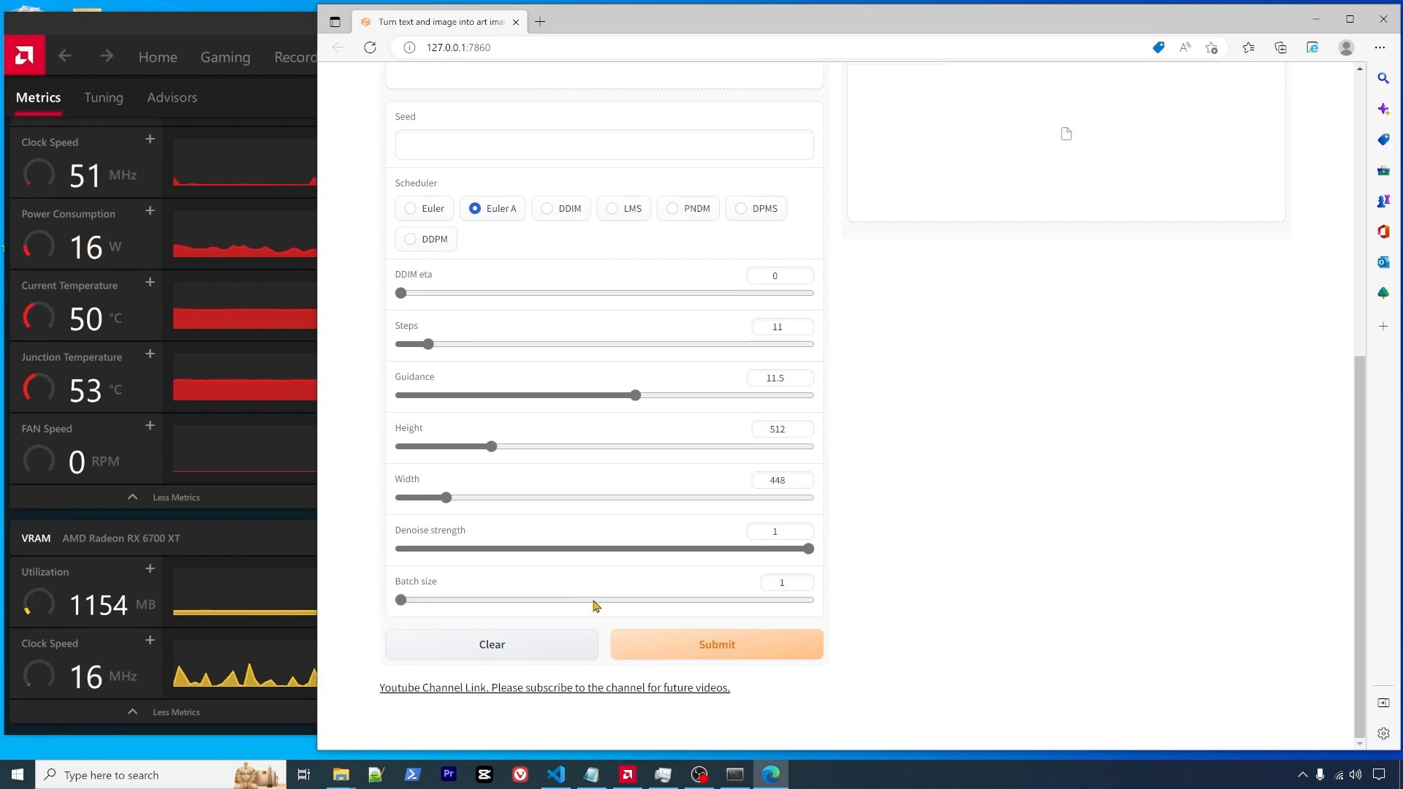
scroll(575, 637, "up", 2)
scroll(559, 631, "down", 2)
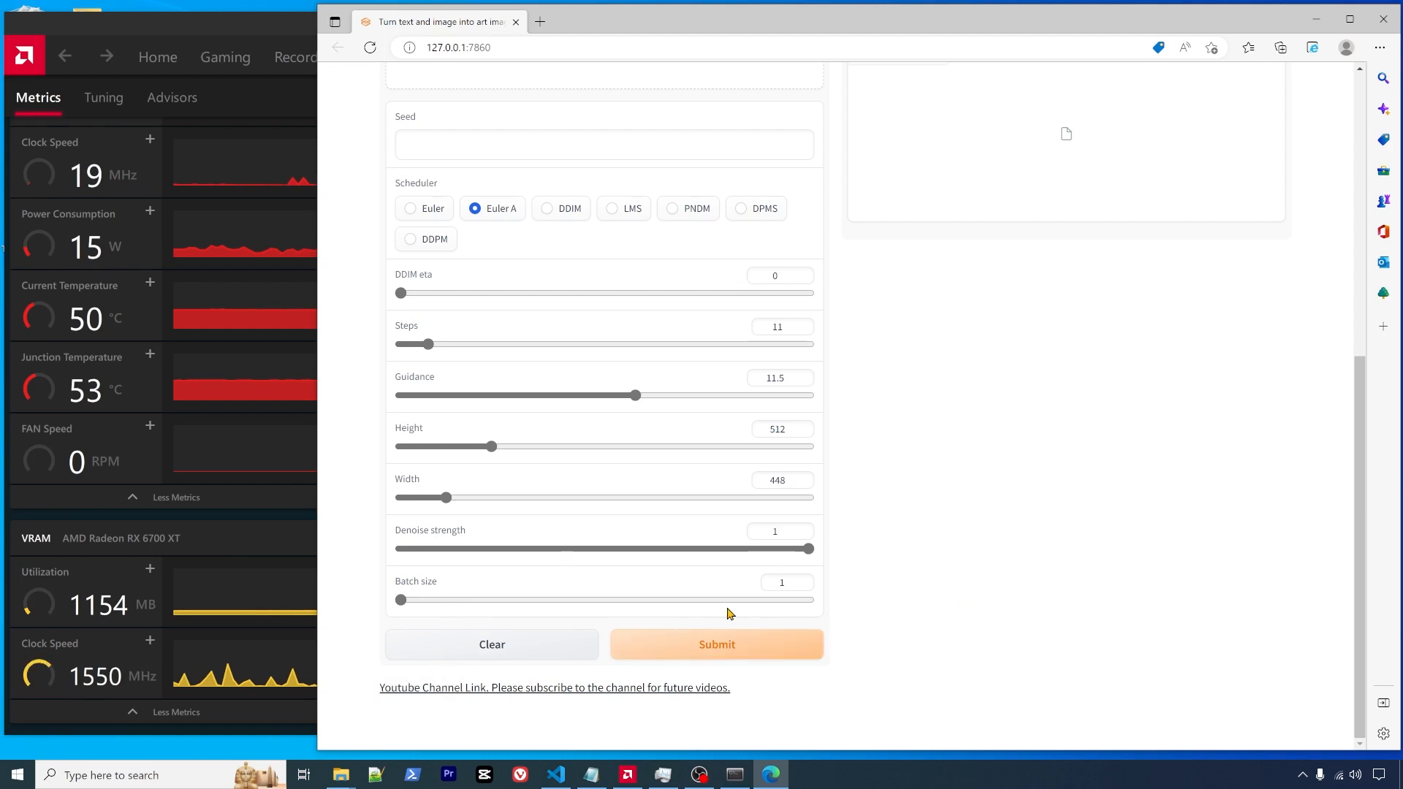
scroll(583, 601, "up", 1)
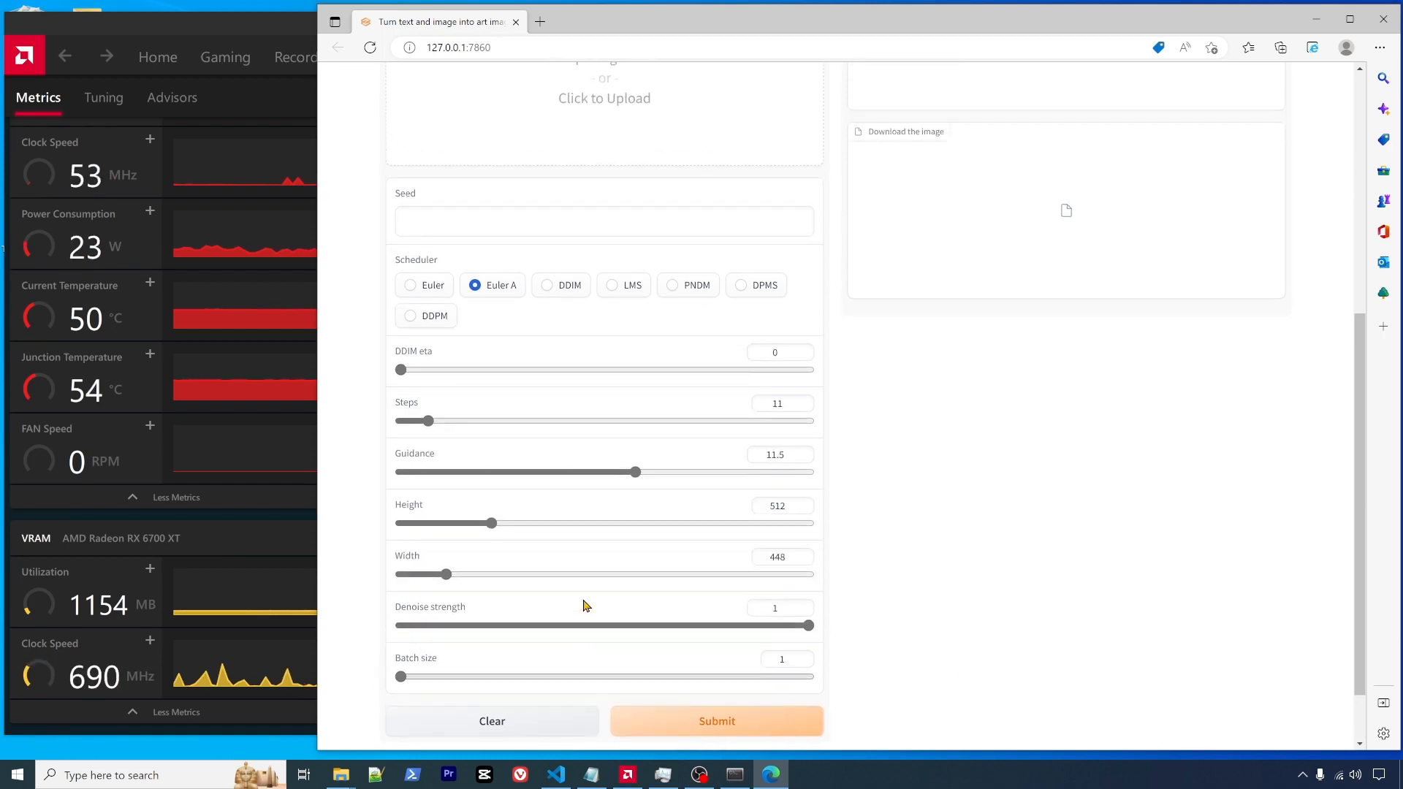
scroll(583, 601, "down", 1)
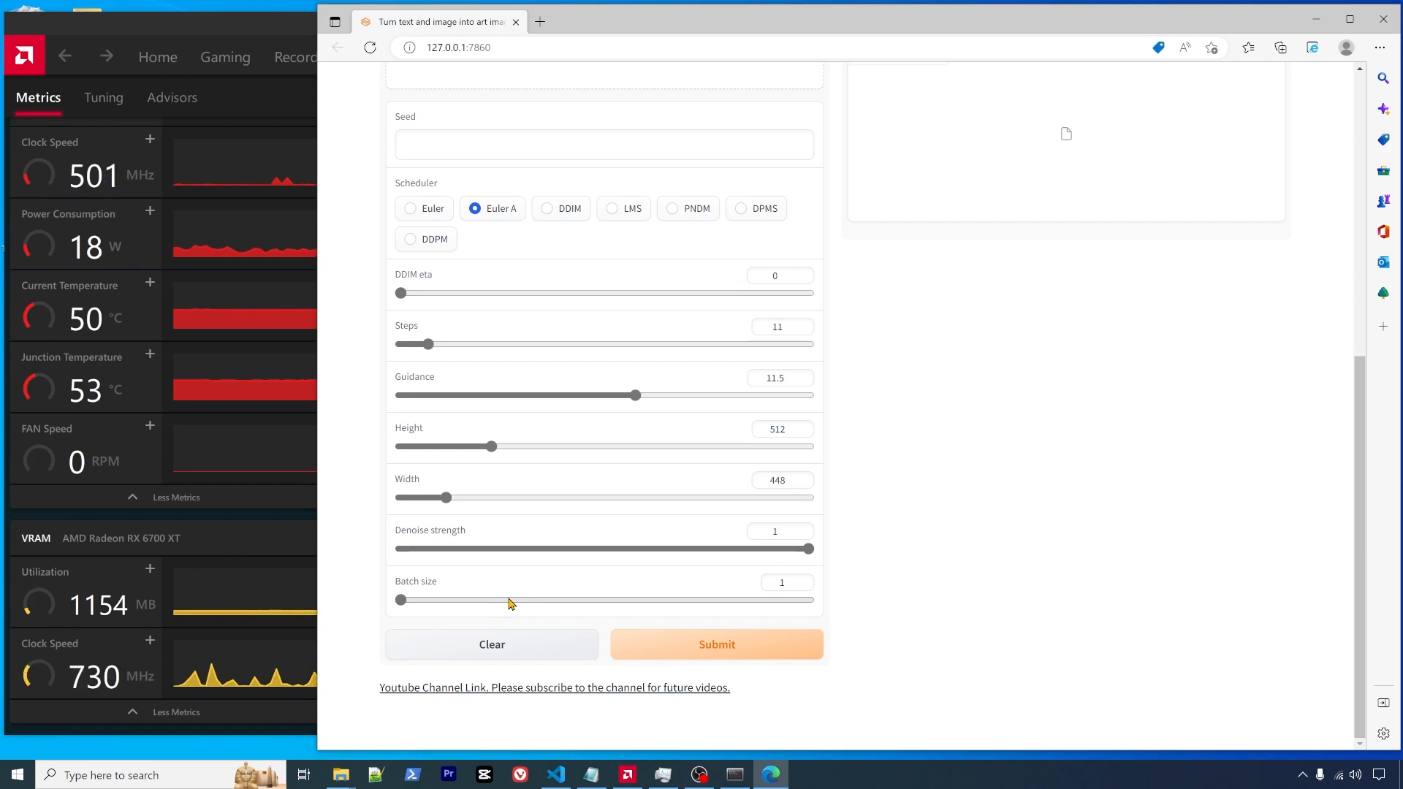
scroll(666, 578, "up", 5)
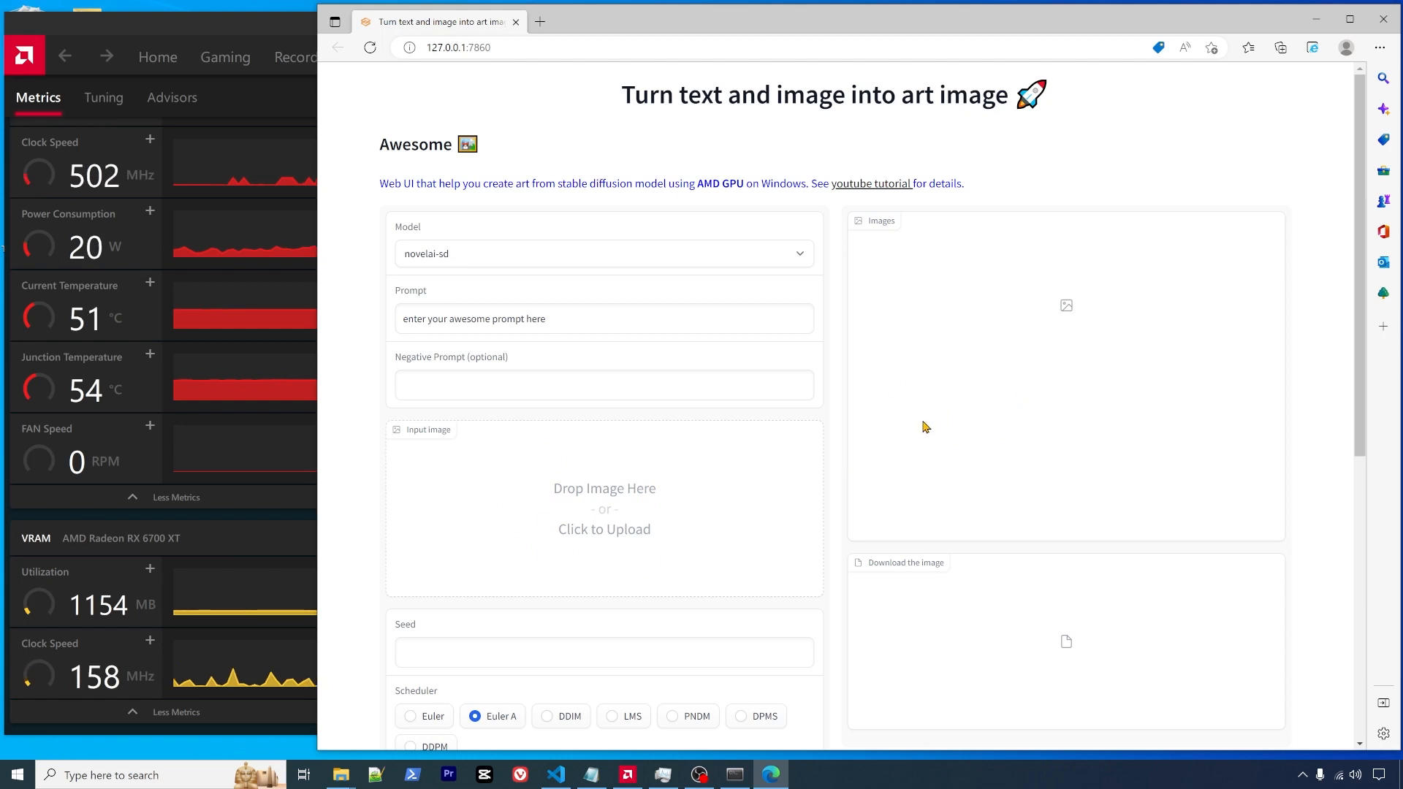
- Load the desktop beach photo of the girl into the Input image area
left_click(263, 28)
left_click_drag(472, 31, 2, 650)
left_click_drag(658, 1, 717, 363)
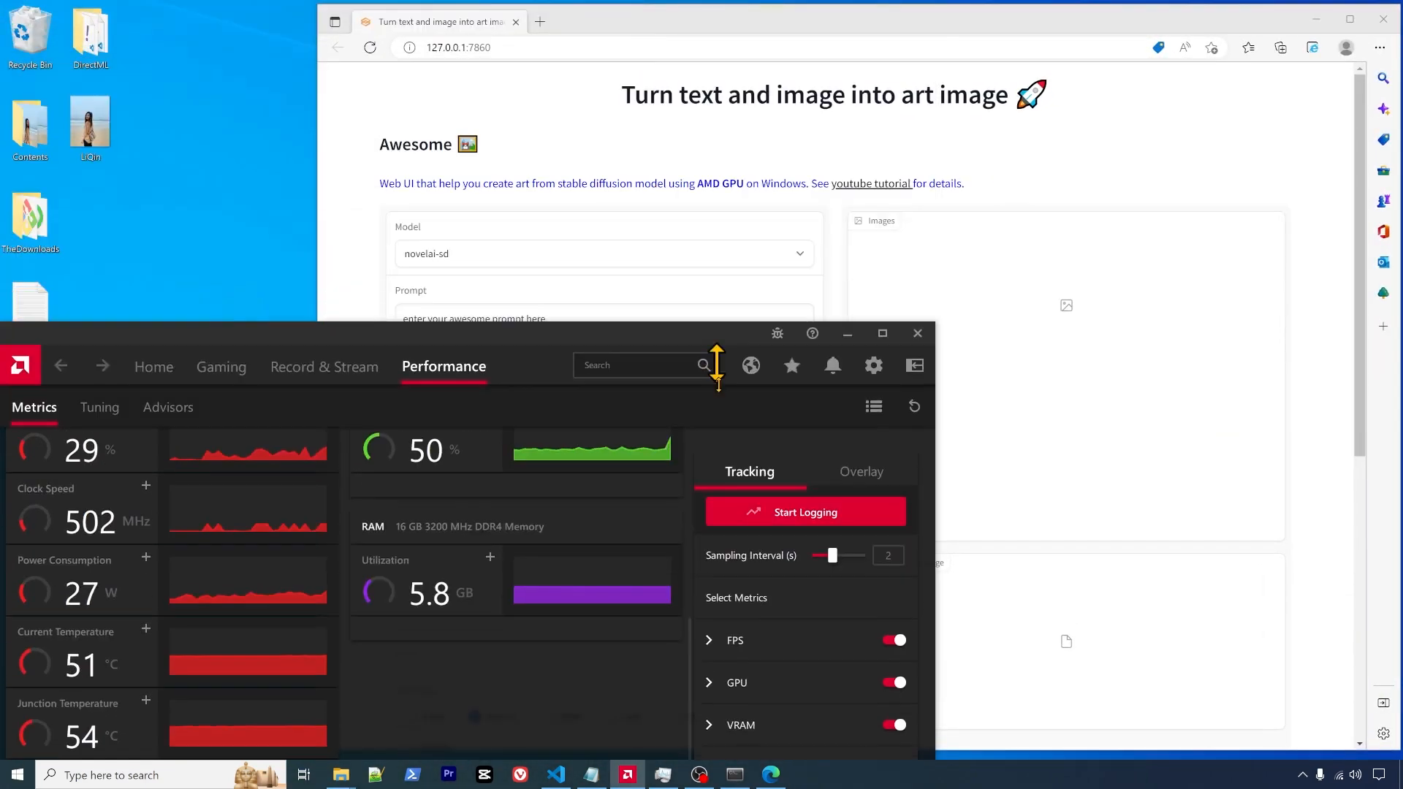
left_click(654, 28)
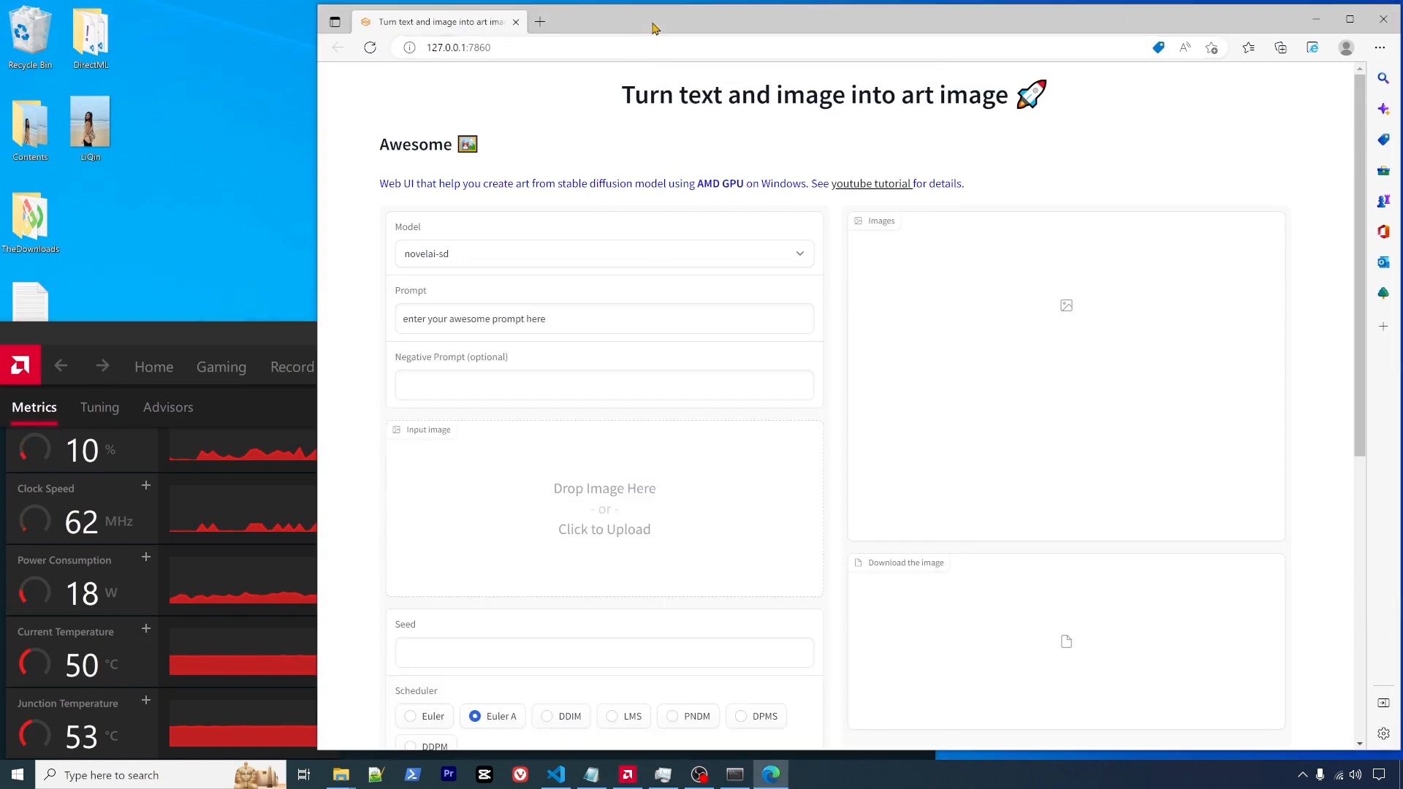
left_click(81, 118)
left_click_drag(81, 119, 572, 482)
- Delete the default text from the Prompt field
left_click_drag(238, 335, 245, 48)
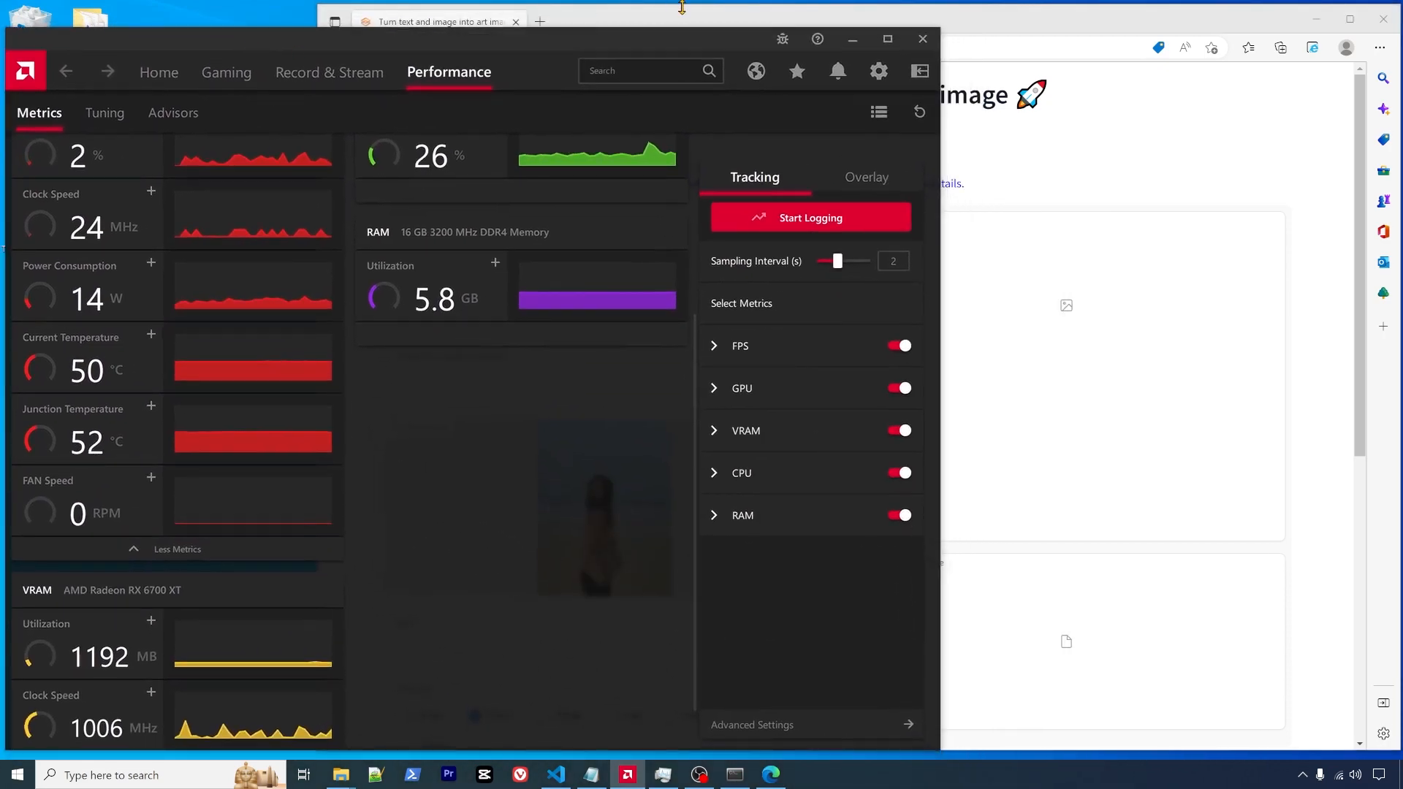
left_click(707, 19)
left_click_drag(707, 19, 696, 20)
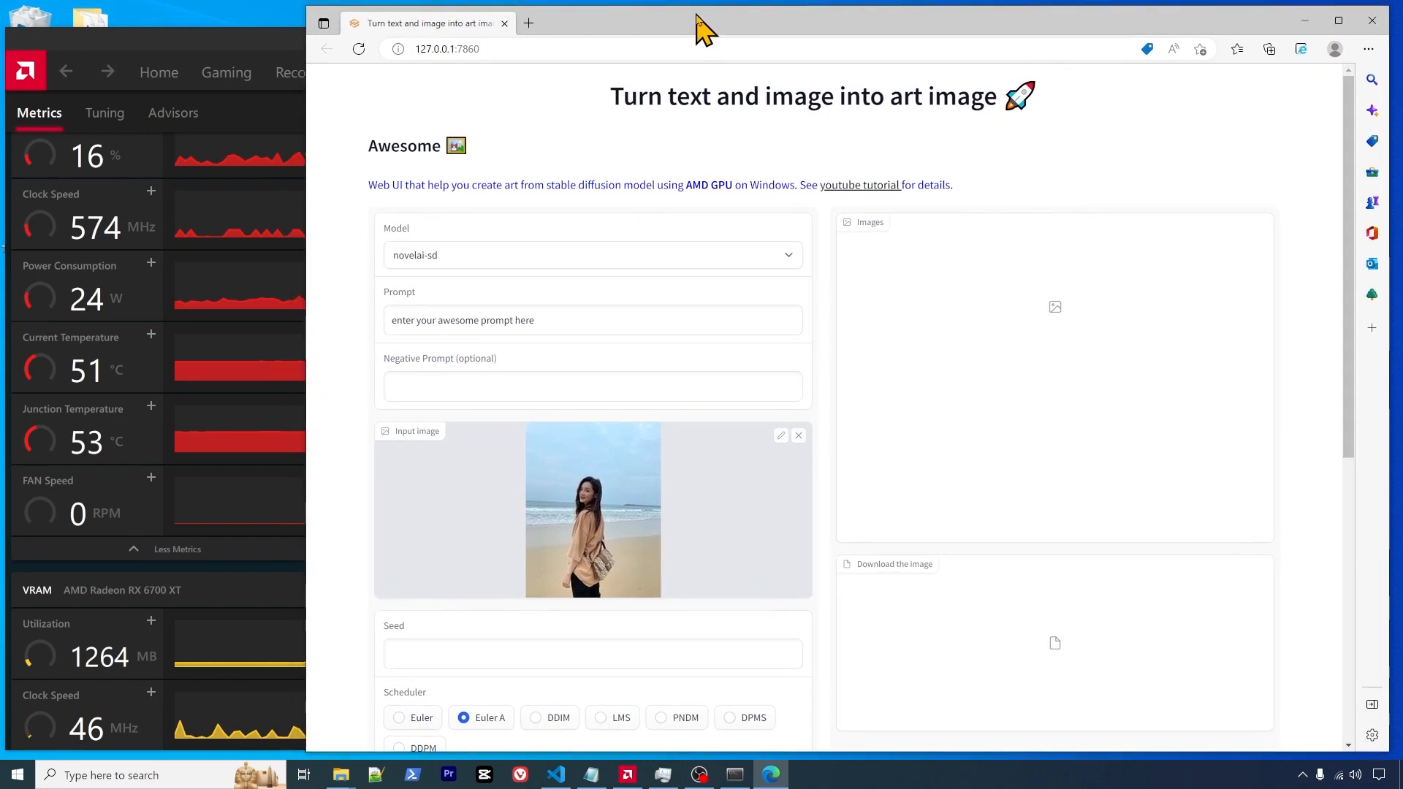
left_click_drag(551, 320, 336, 330)
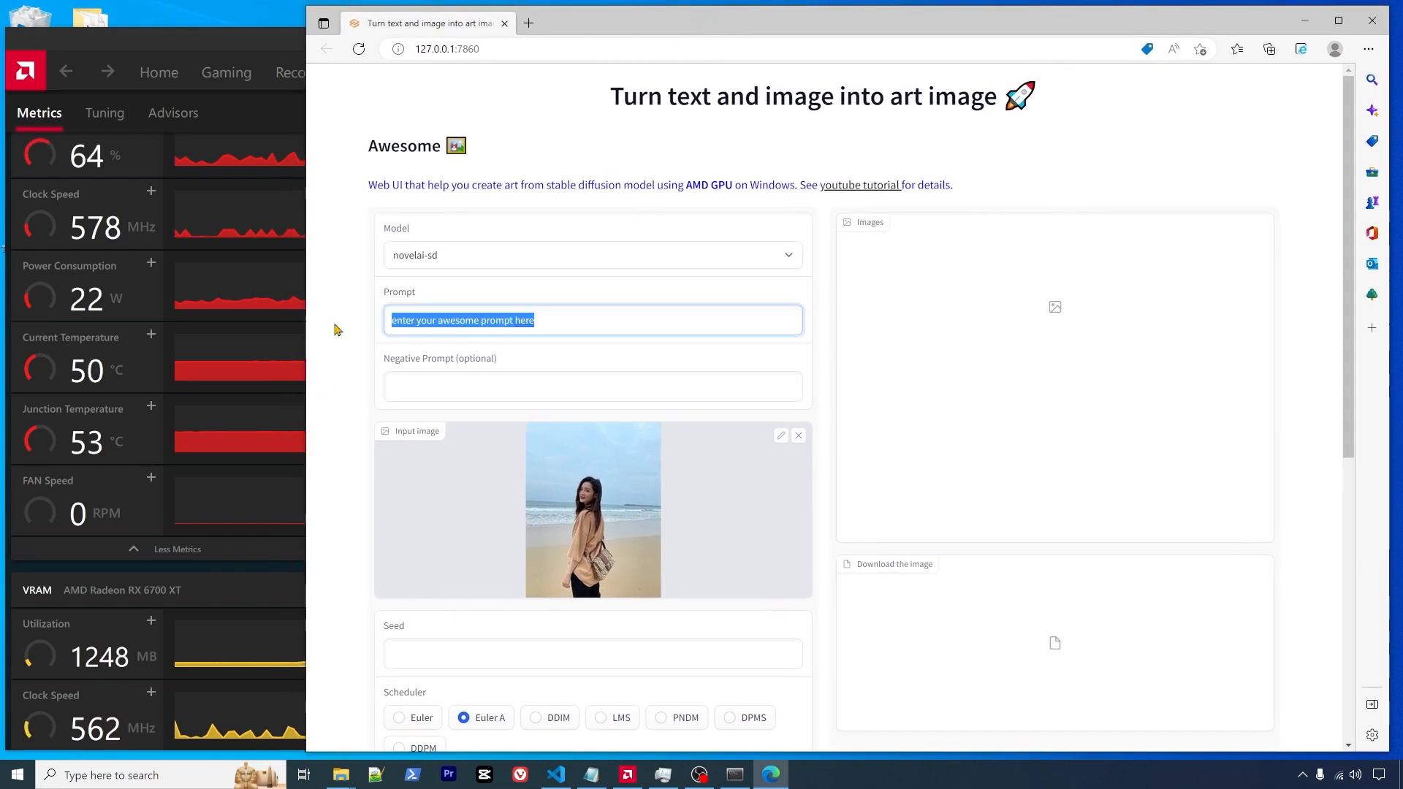
key("BackSpace")
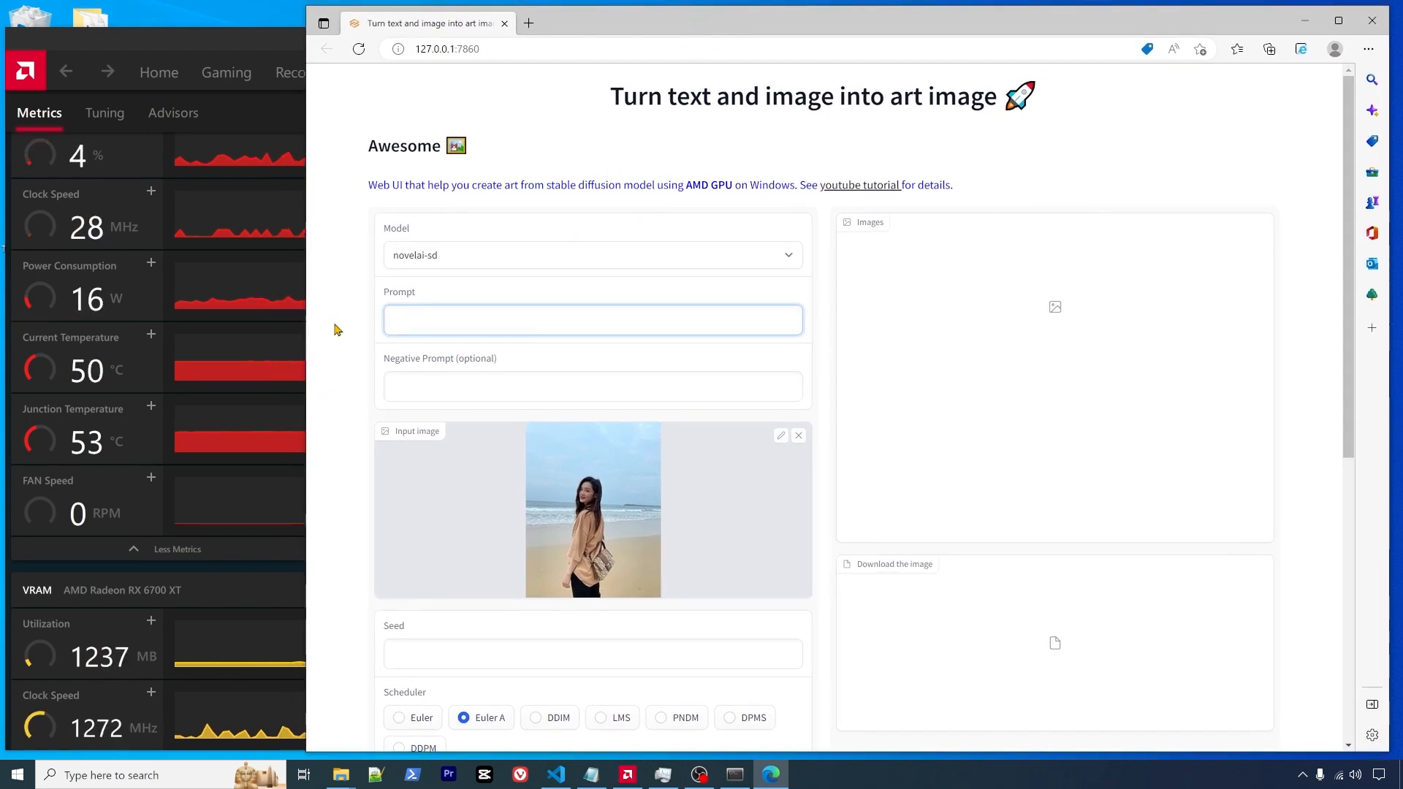
- Paste the '1girl, bag, beach…' prompt from the notes into the Prompt box
left_click(607, 777)
left_click_drag(725, 301, 1088, 476)
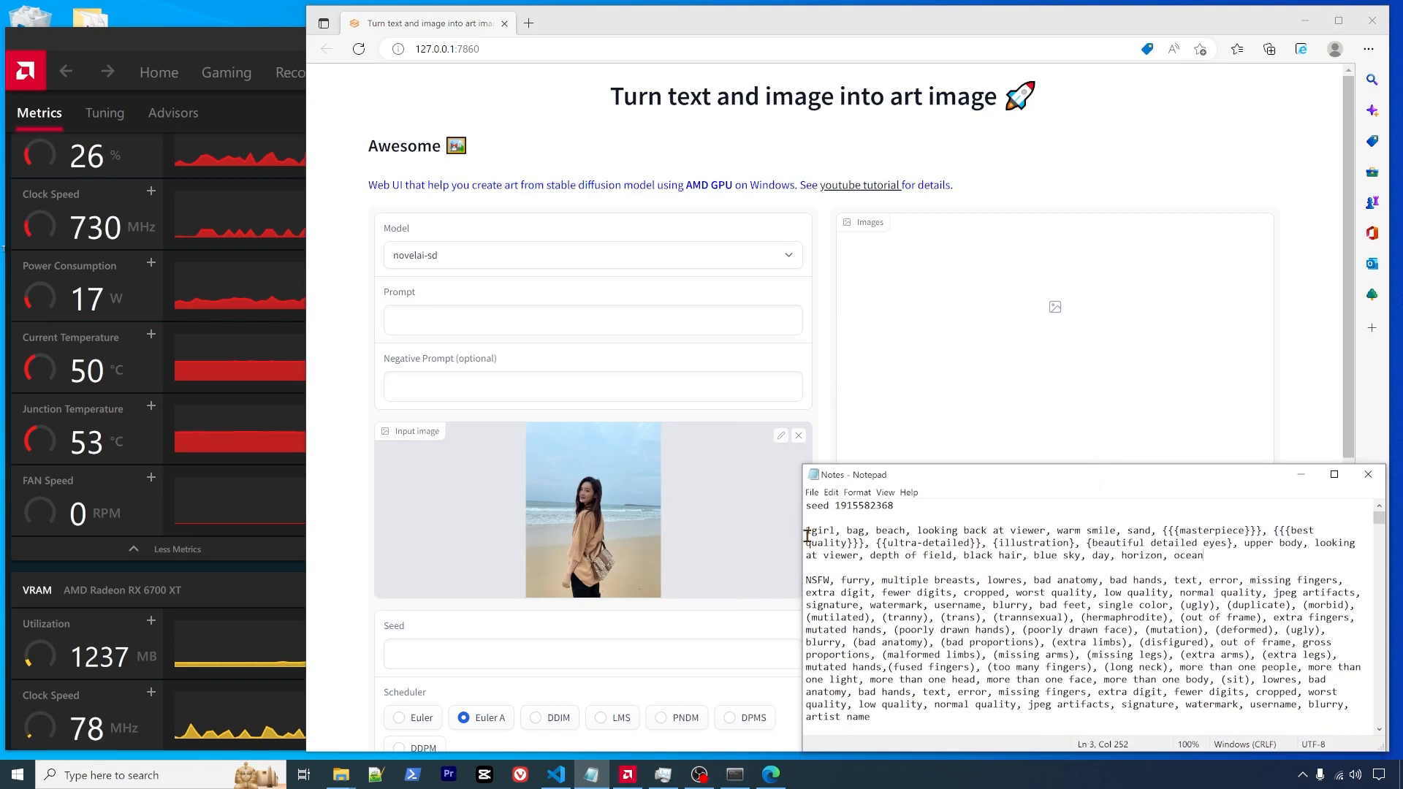
left_click_drag(807, 536, 1206, 557)
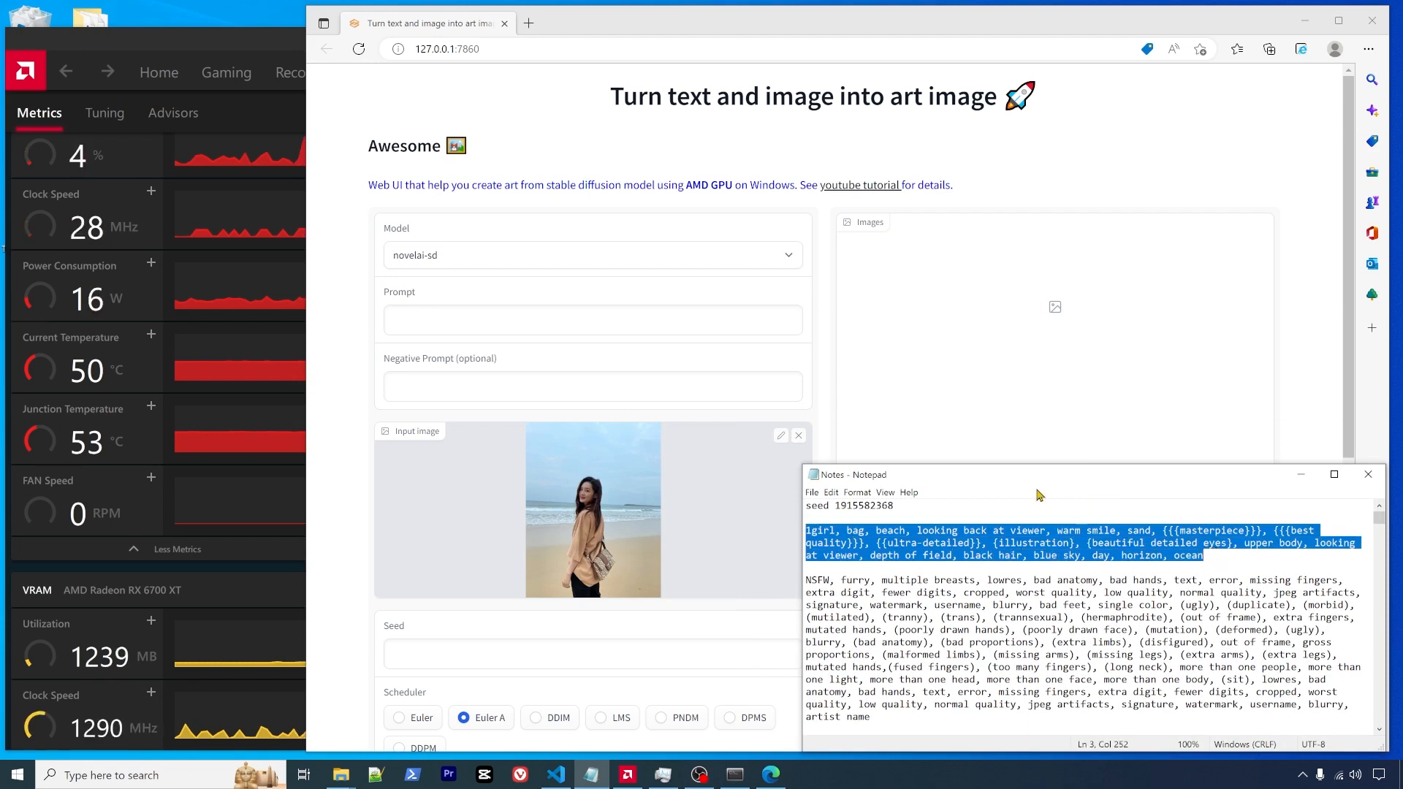
key("ctrl+c")
left_click(439, 322)
key("ctrl+v")
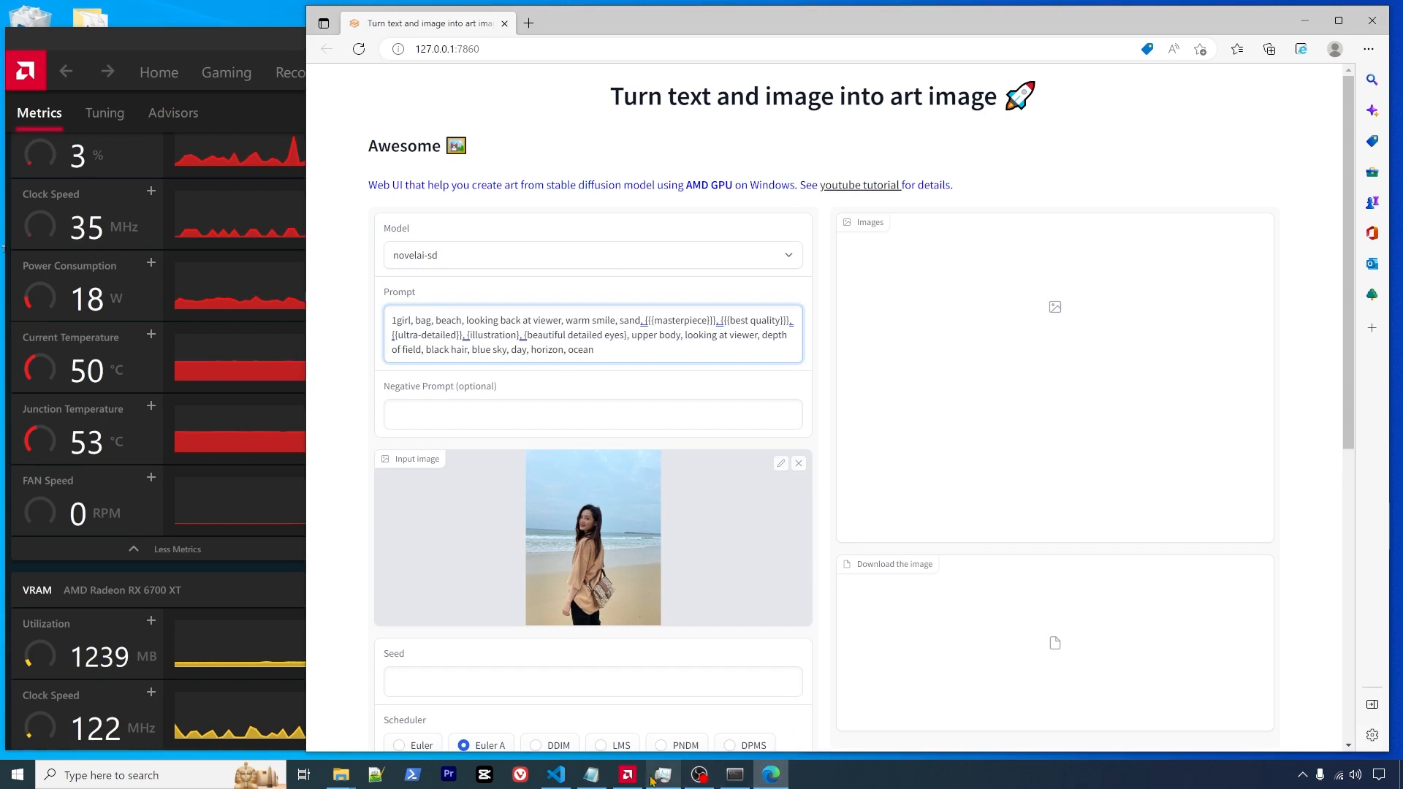
- Paste the long negative prompt into Negative Prompt, removing its trailing empty line
left_click(591, 776)
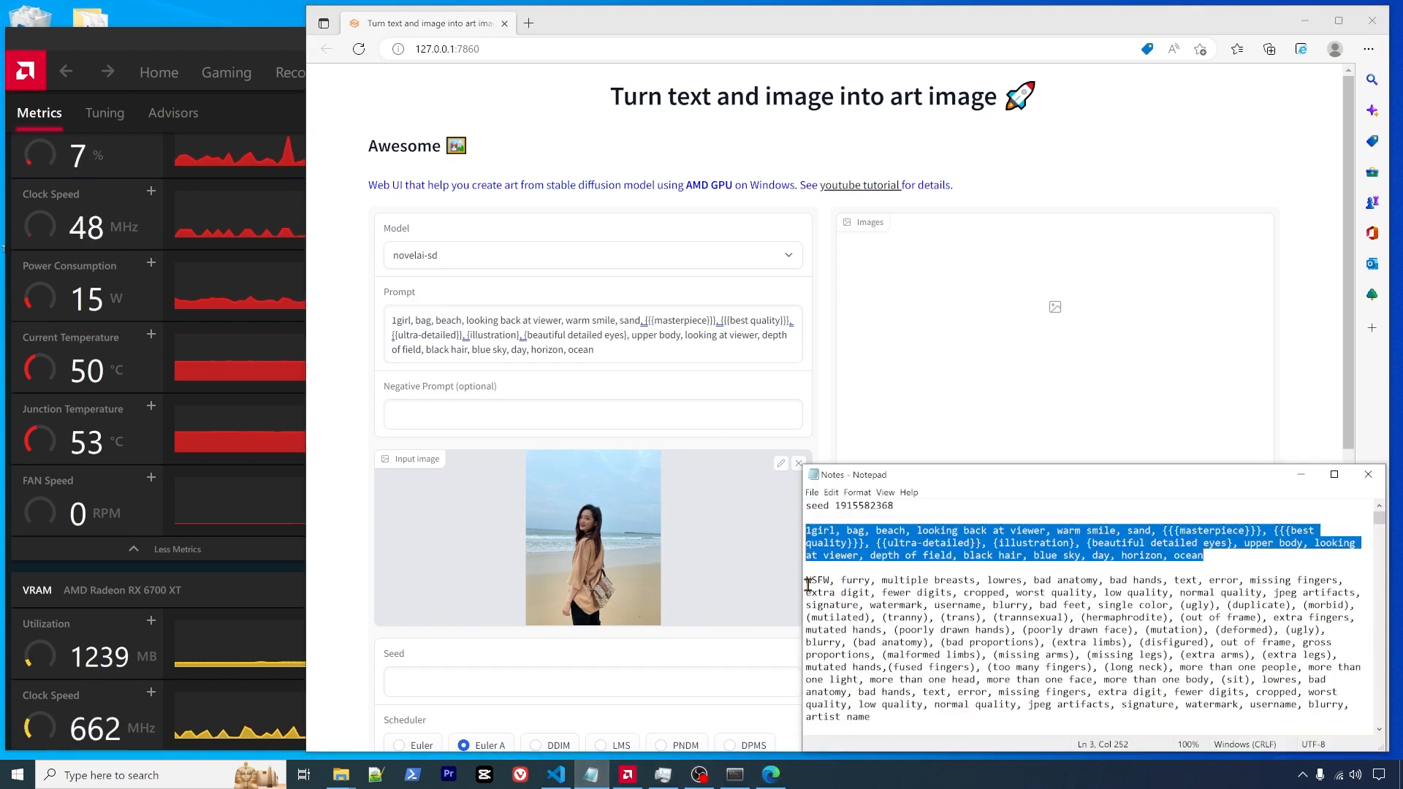
left_click_drag(807, 581, 905, 722)
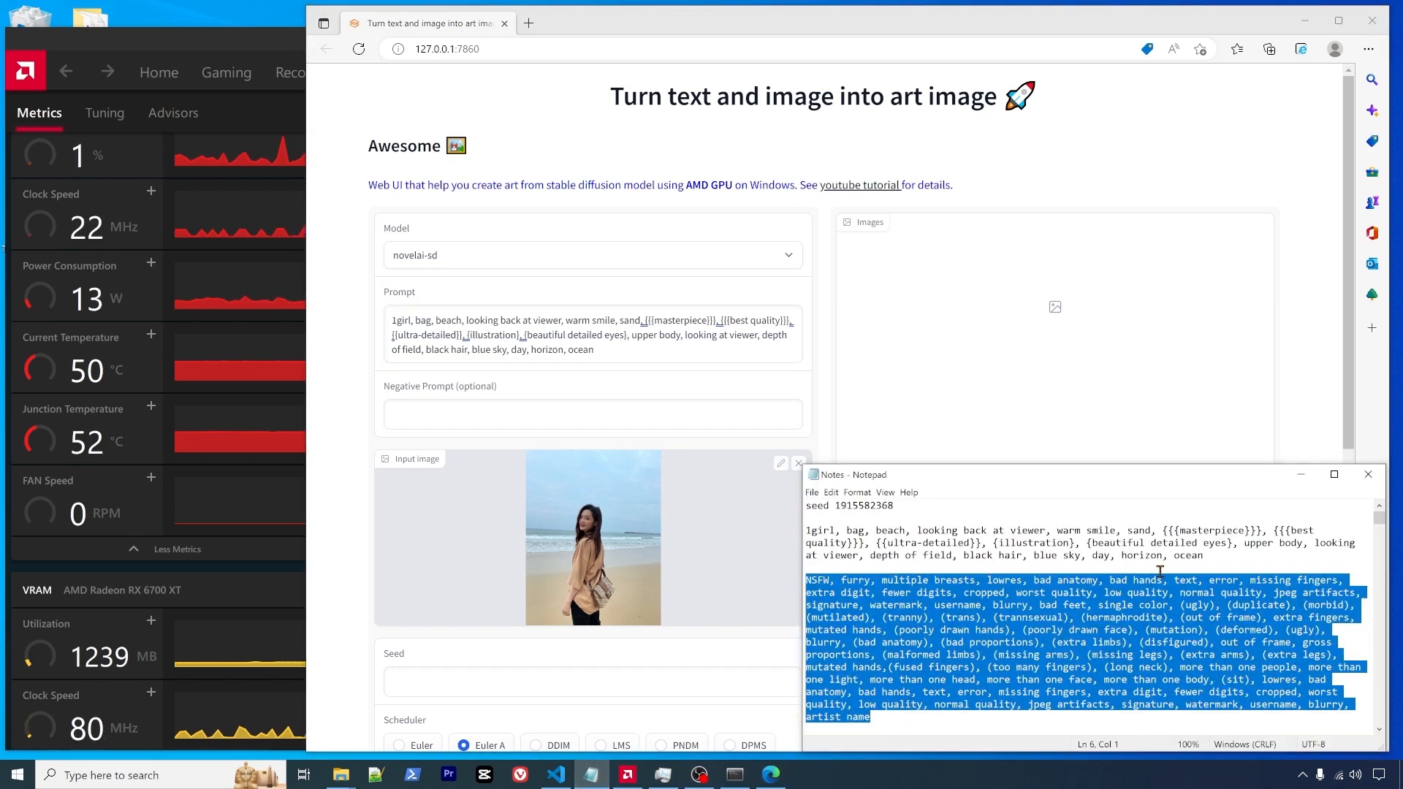
left_click(1301, 474)
left_click(520, 407)
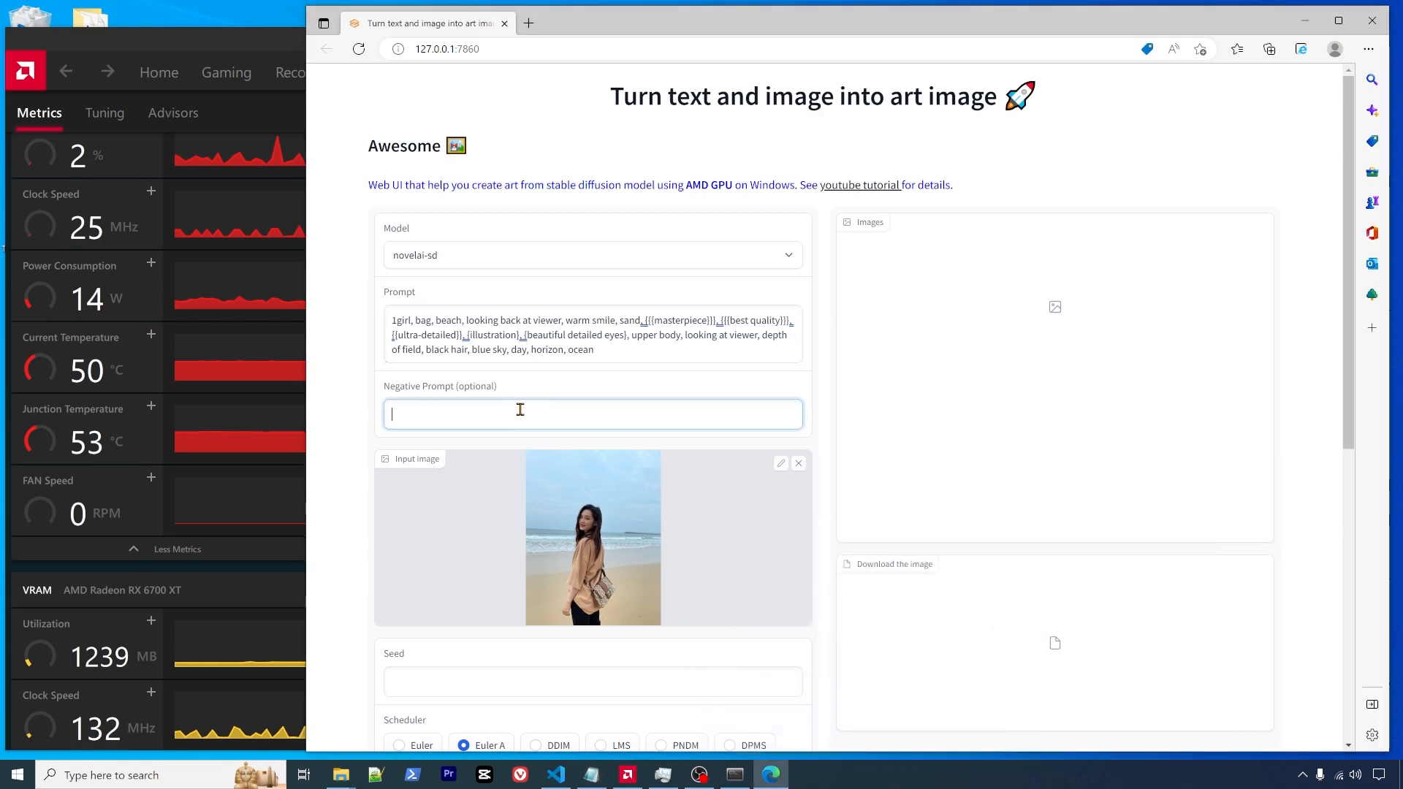
key("ctrl+v")
key("BackSpace")
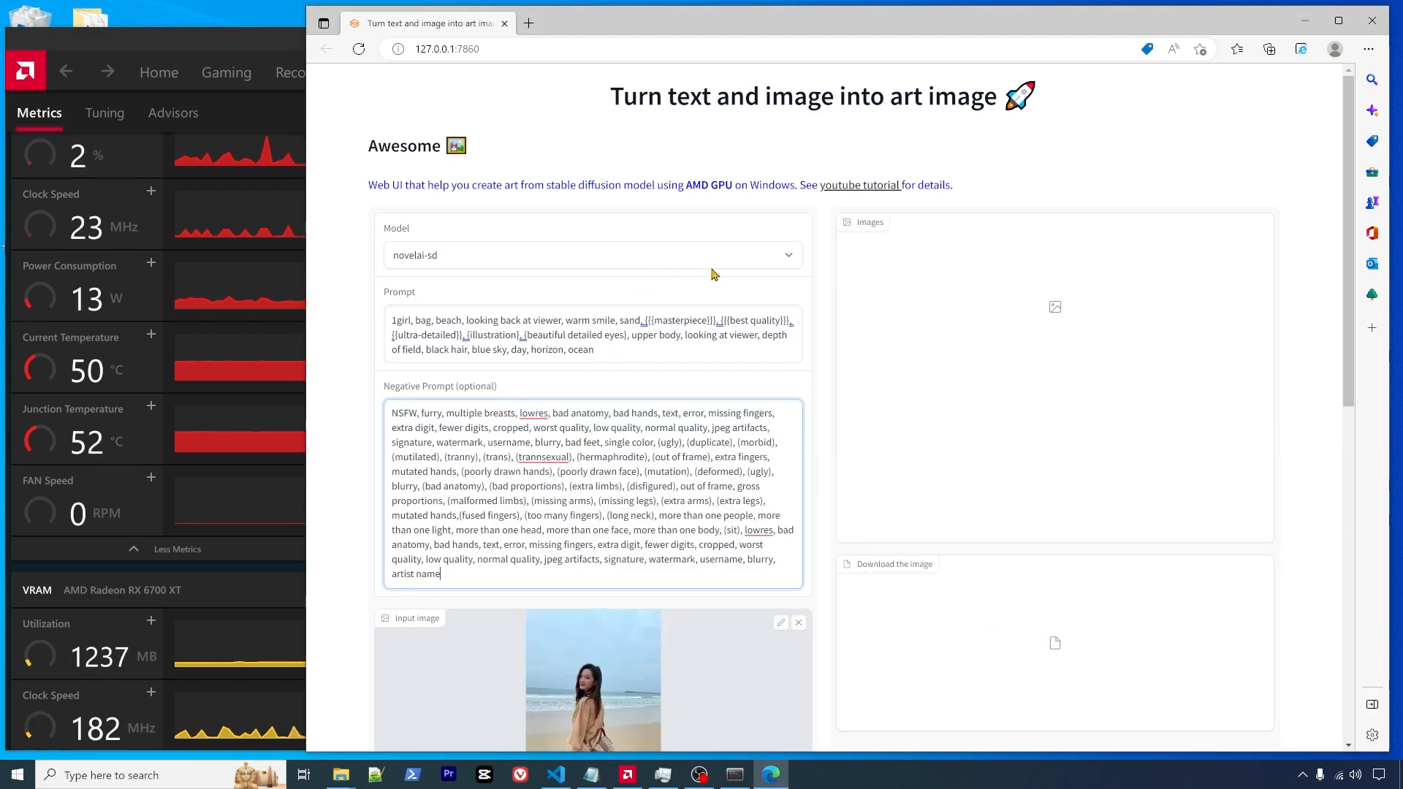
- Check the Model dropdown, keeping novelai-sd selected
left_click(757, 264)
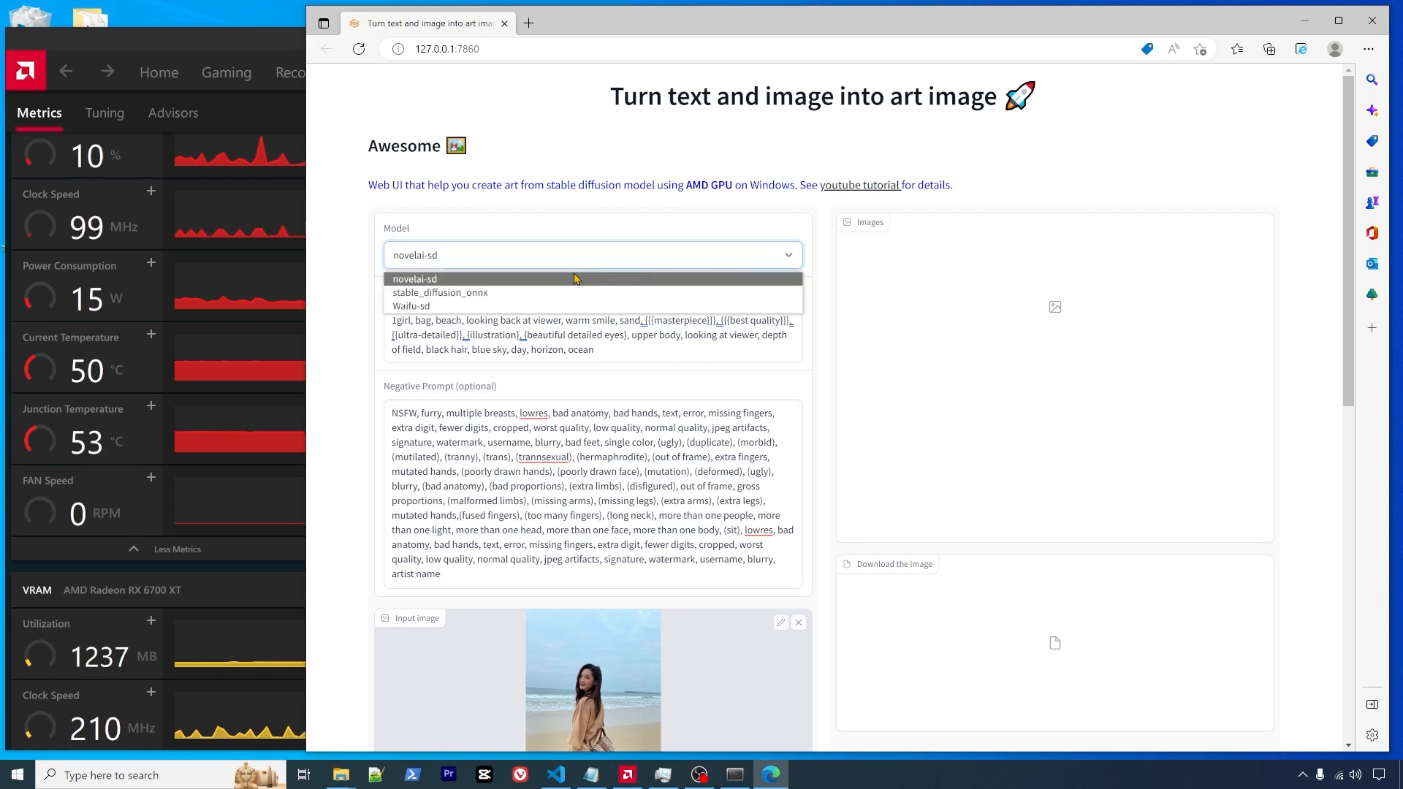
left_click(492, 286)
scroll(664, 428, "down", 6)
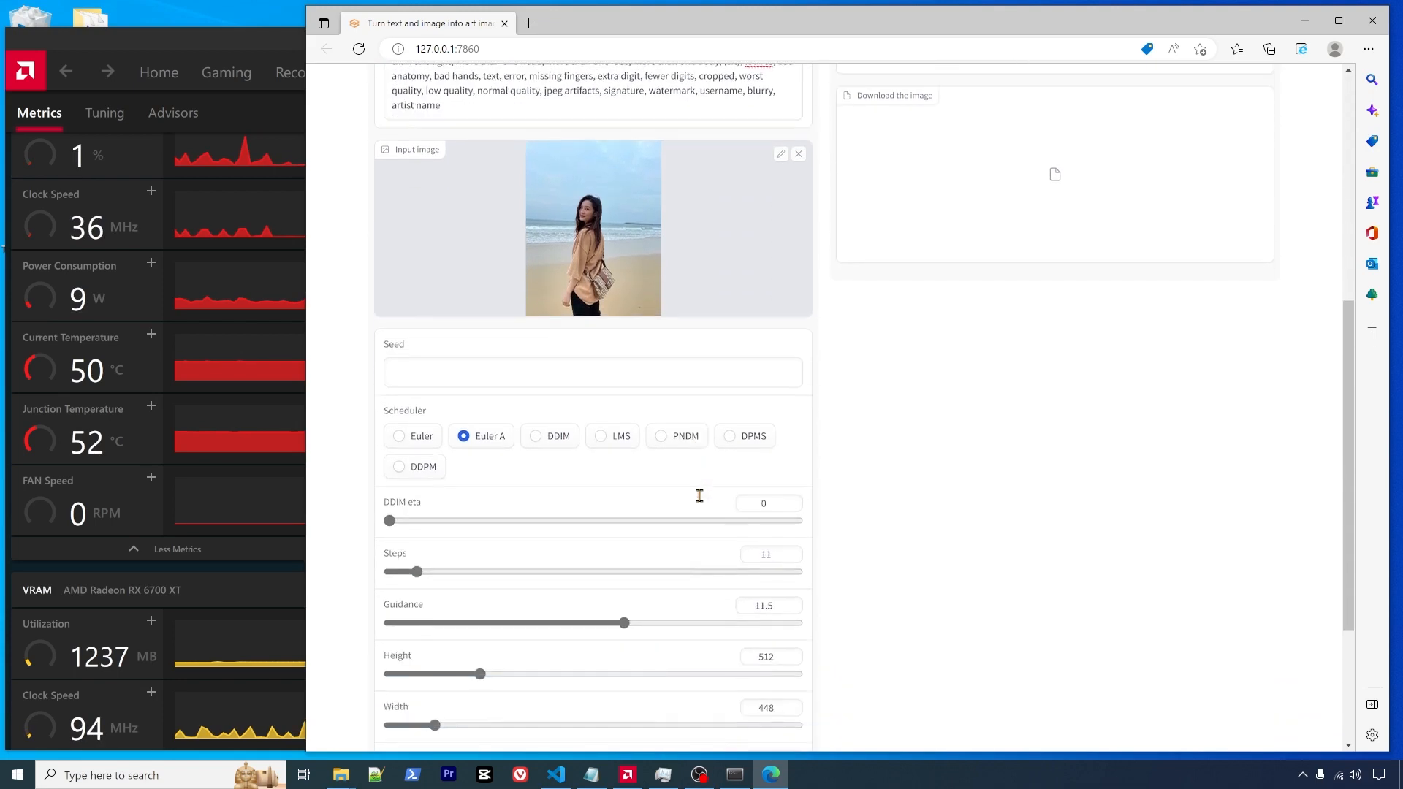
- Switch the model from novelai-sd to Waifu-sd
scroll(699, 495, "up", 7)
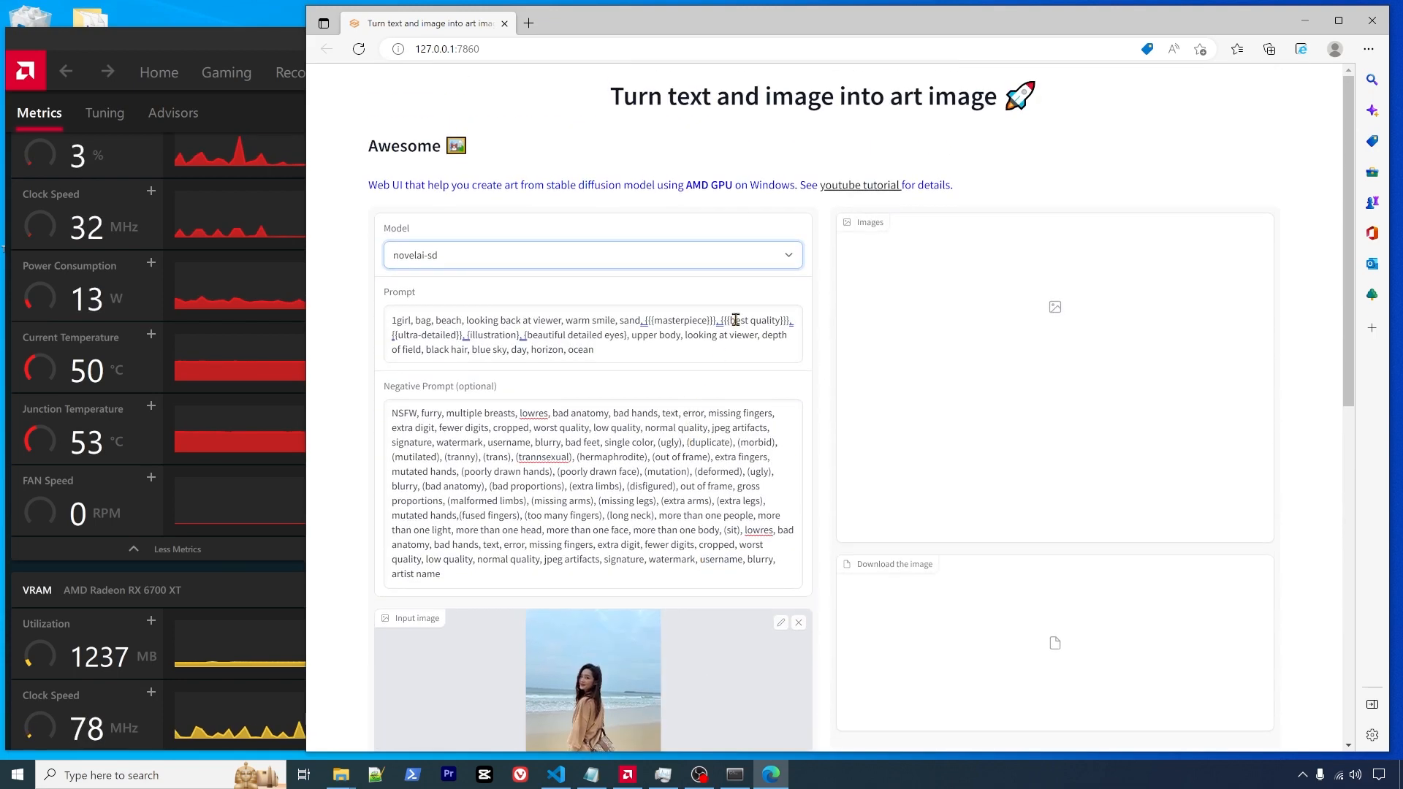
left_click(788, 257)
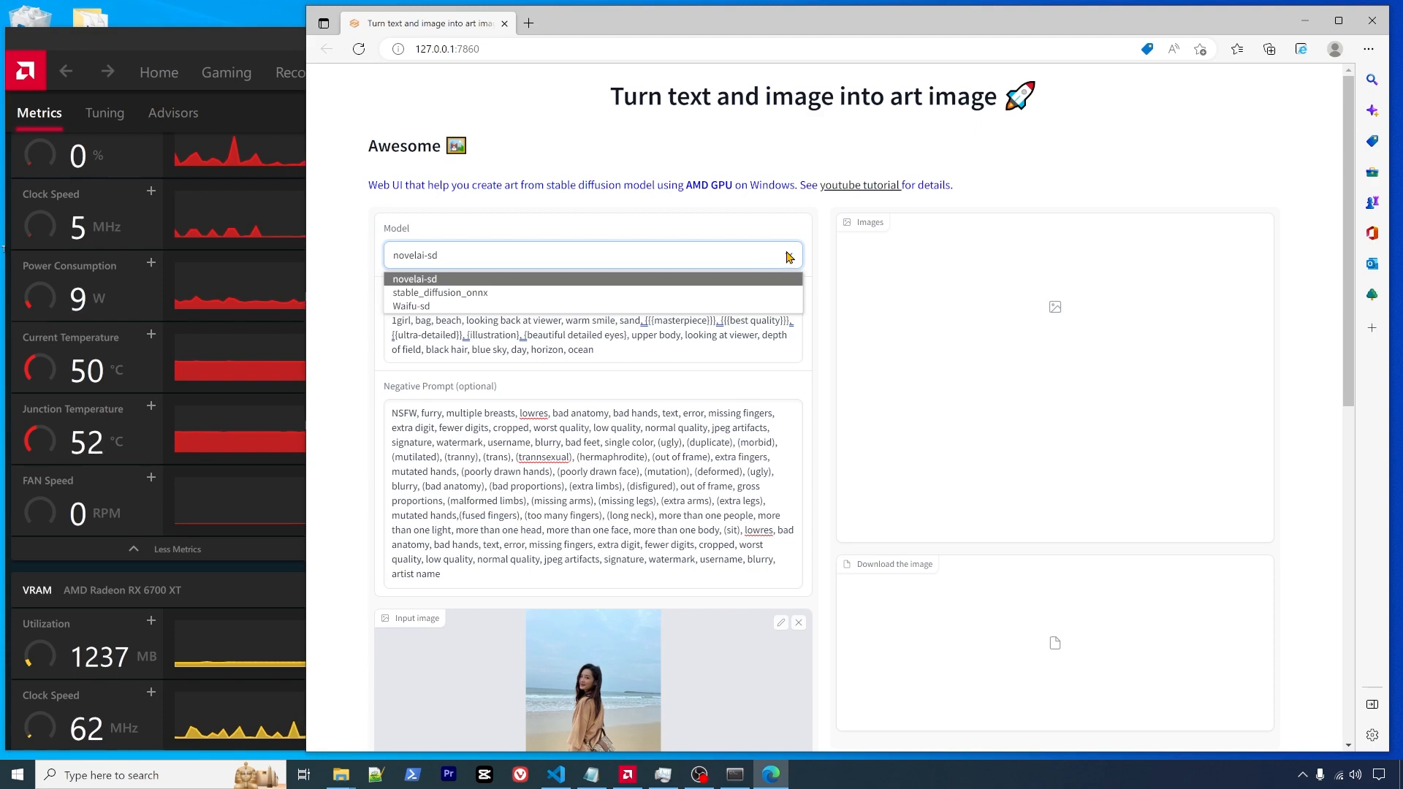
left_click(483, 307)
scroll(380, 424, "down", 2)
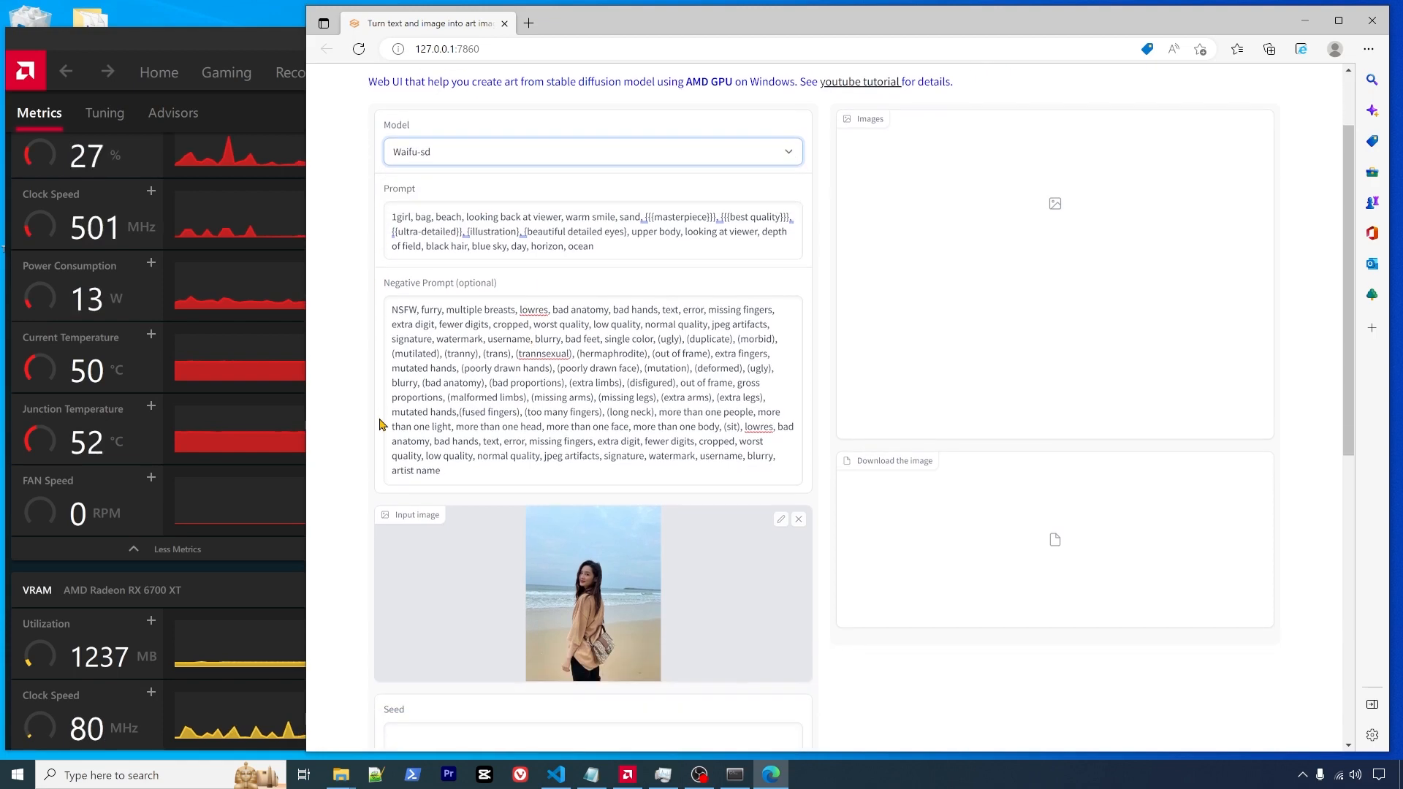
scroll(381, 424, "down", 5)
left_click(453, 436)
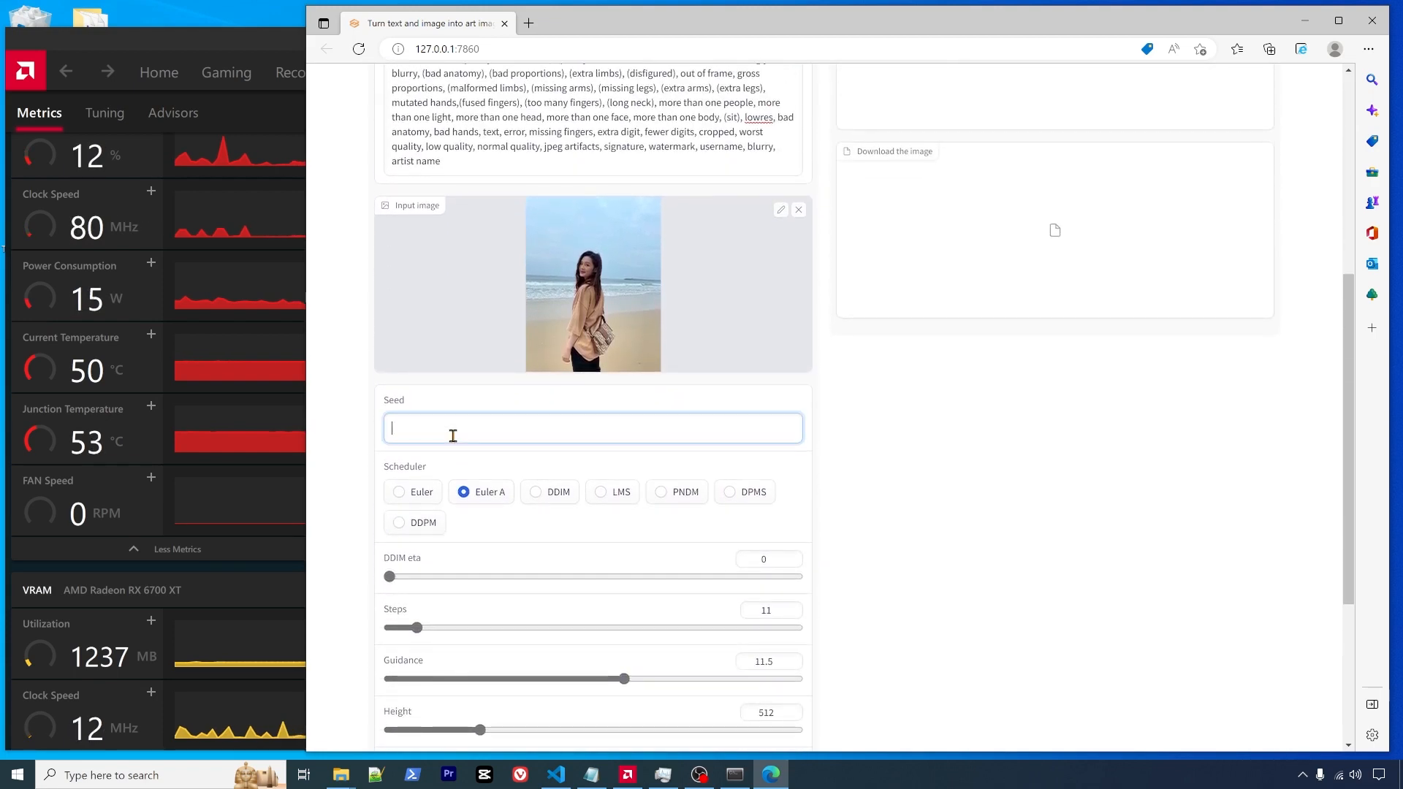
left_click(591, 775)
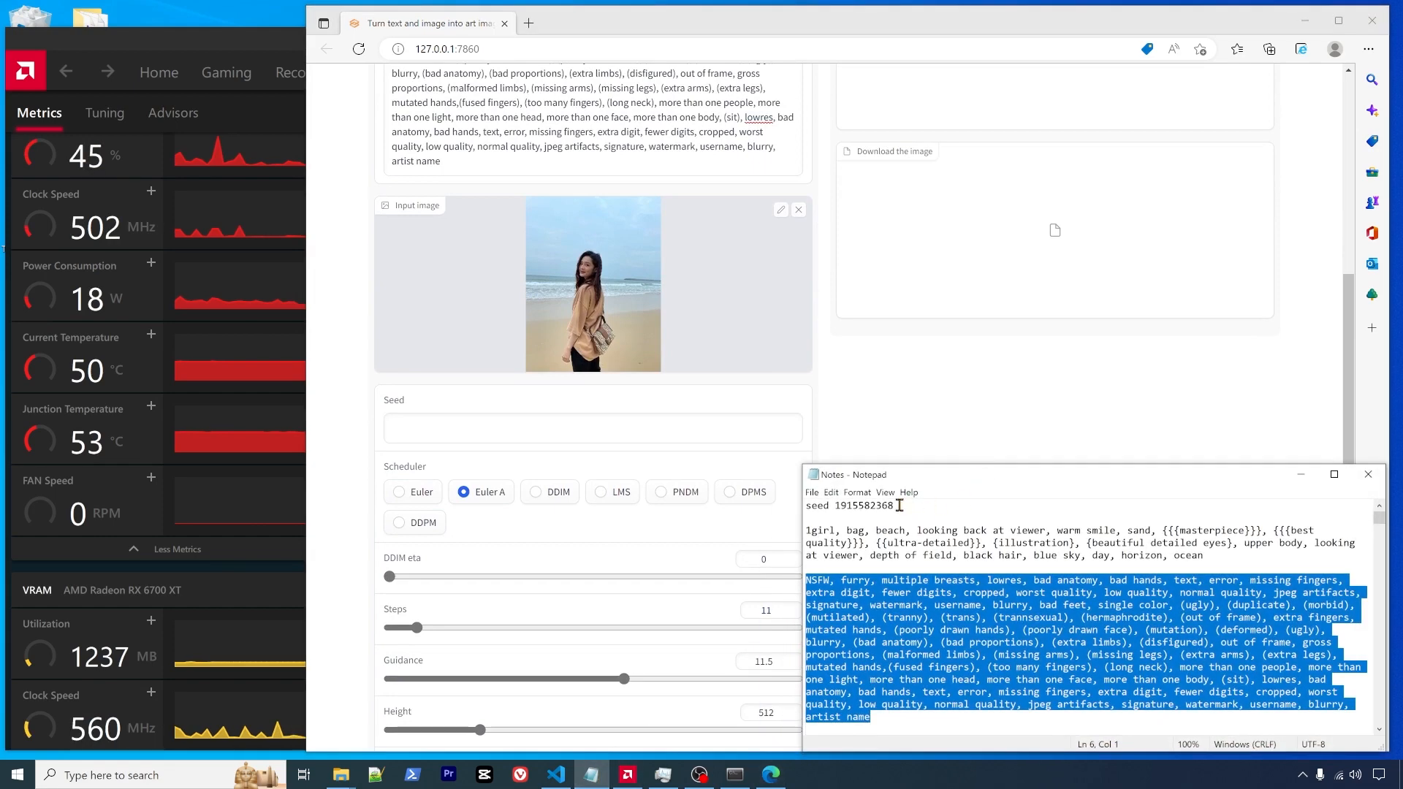
left_click_drag(899, 506, 834, 506)
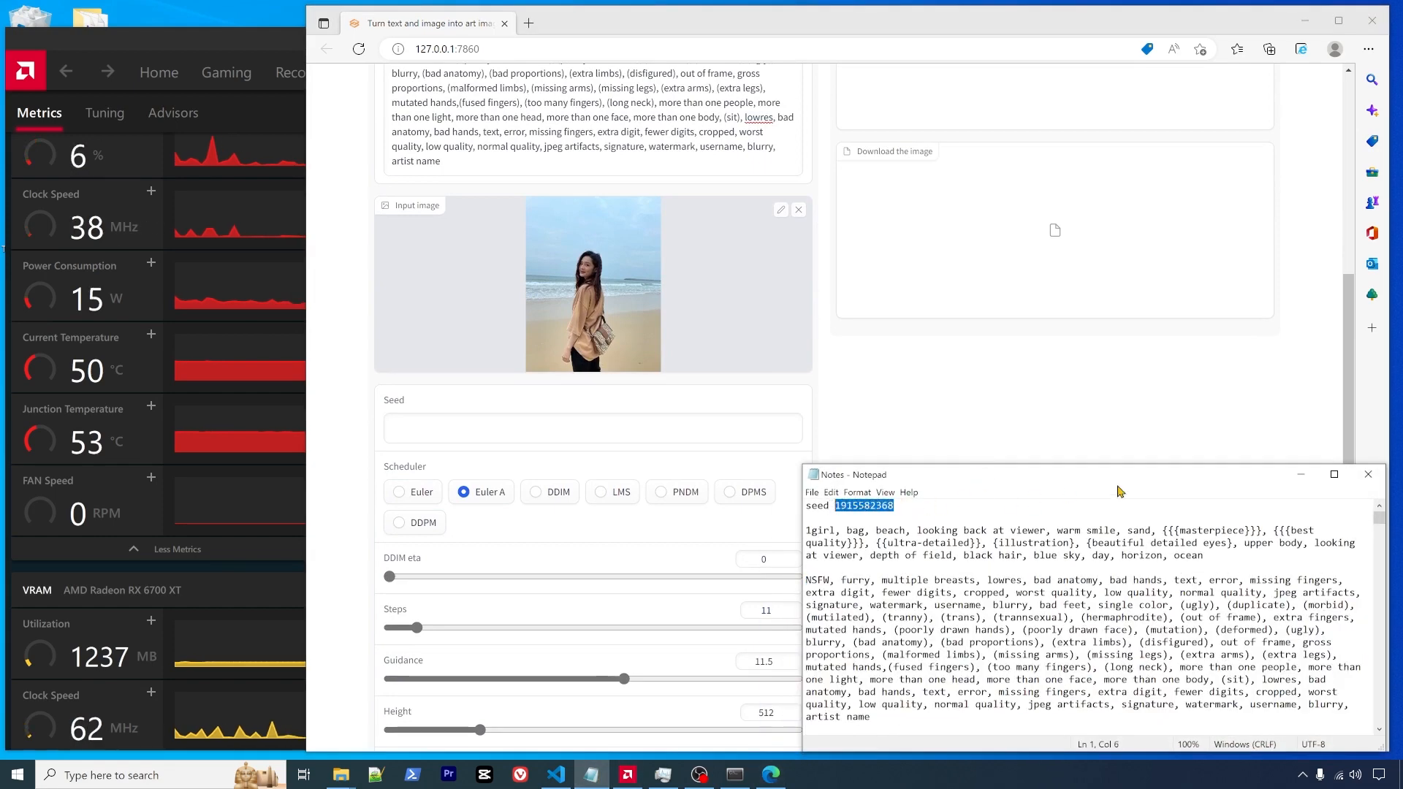
left_click(382, 441)
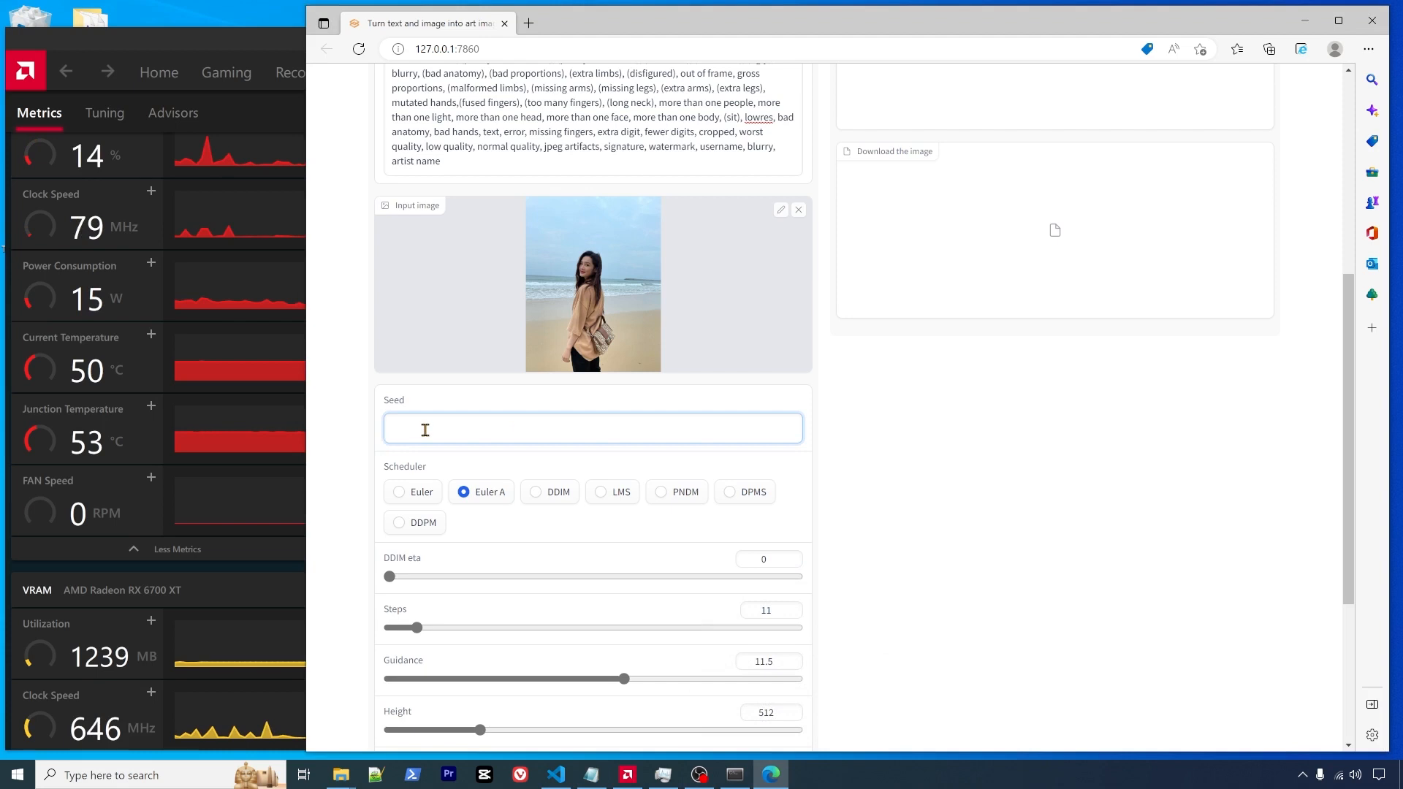
key("ctrl+v")
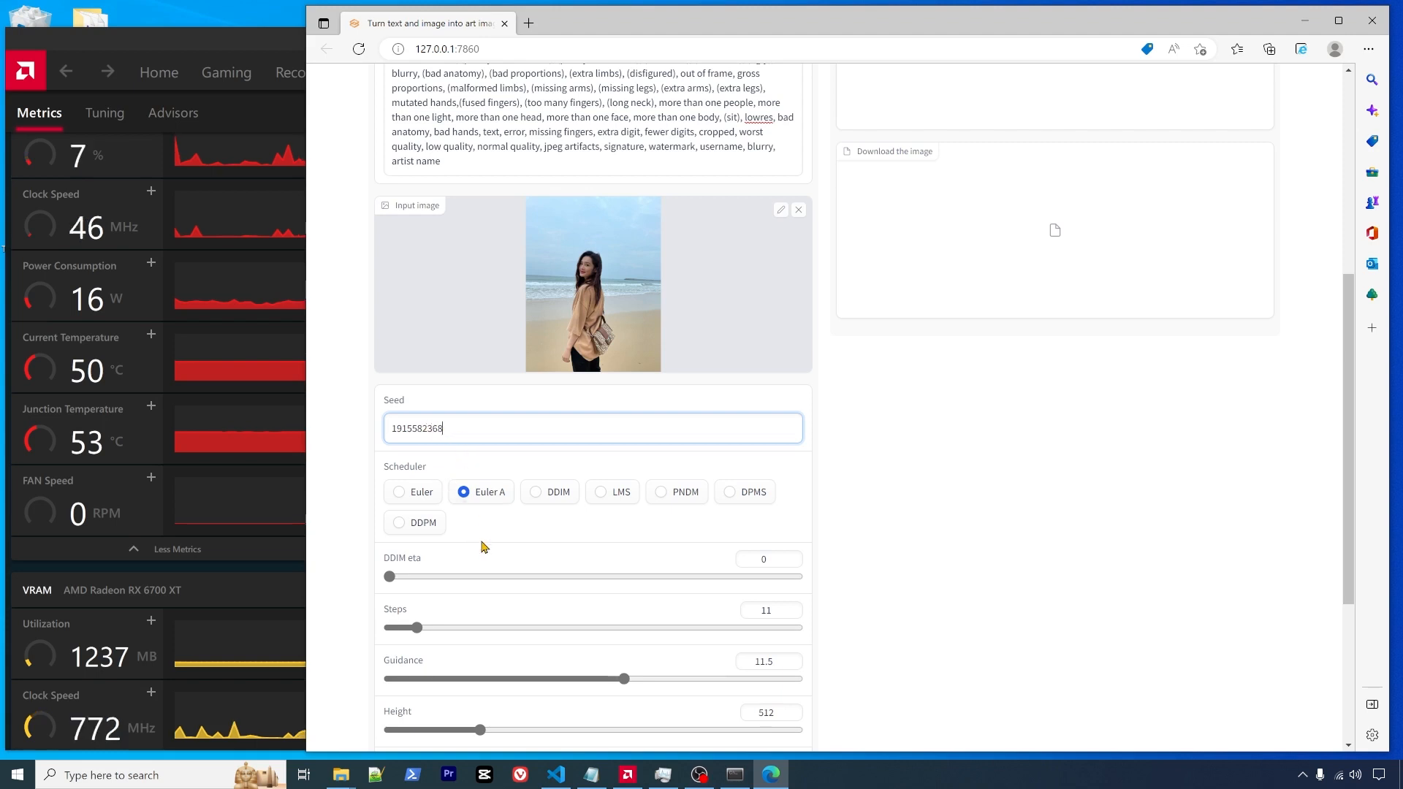
- Set sampling Steps to 42 and Guidance to 12
scroll(482, 547, "down", 3)
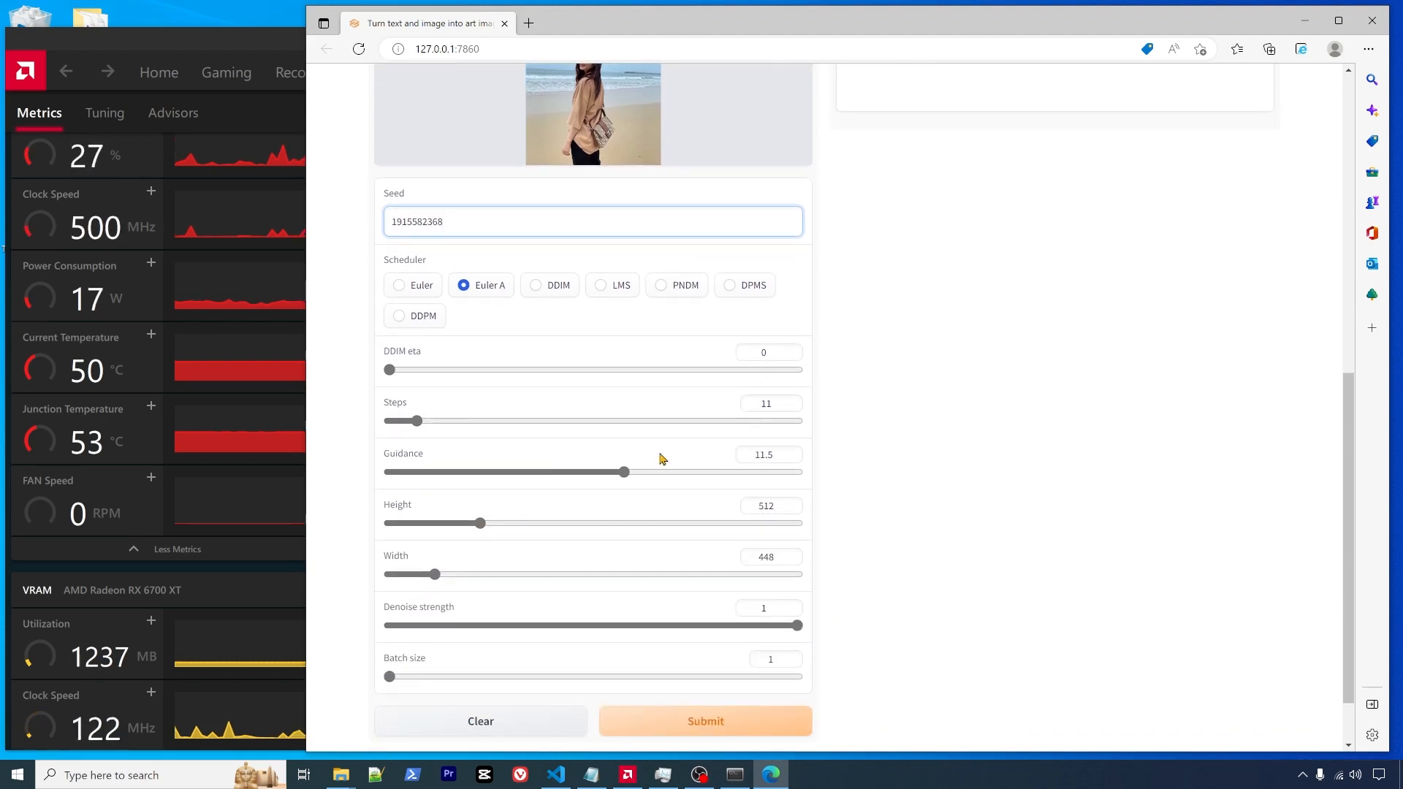
left_click_drag(417, 422, 504, 429)
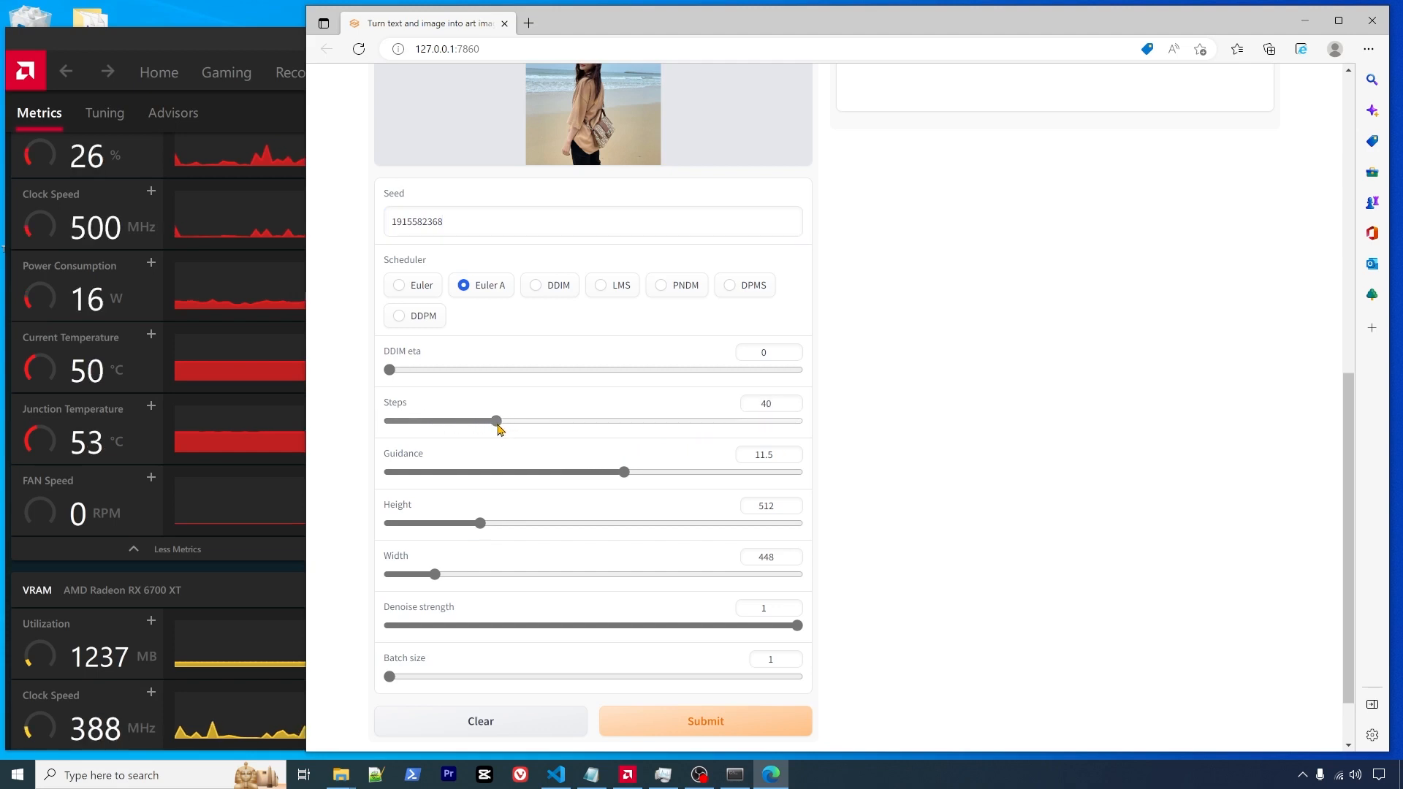
left_click(503, 423)
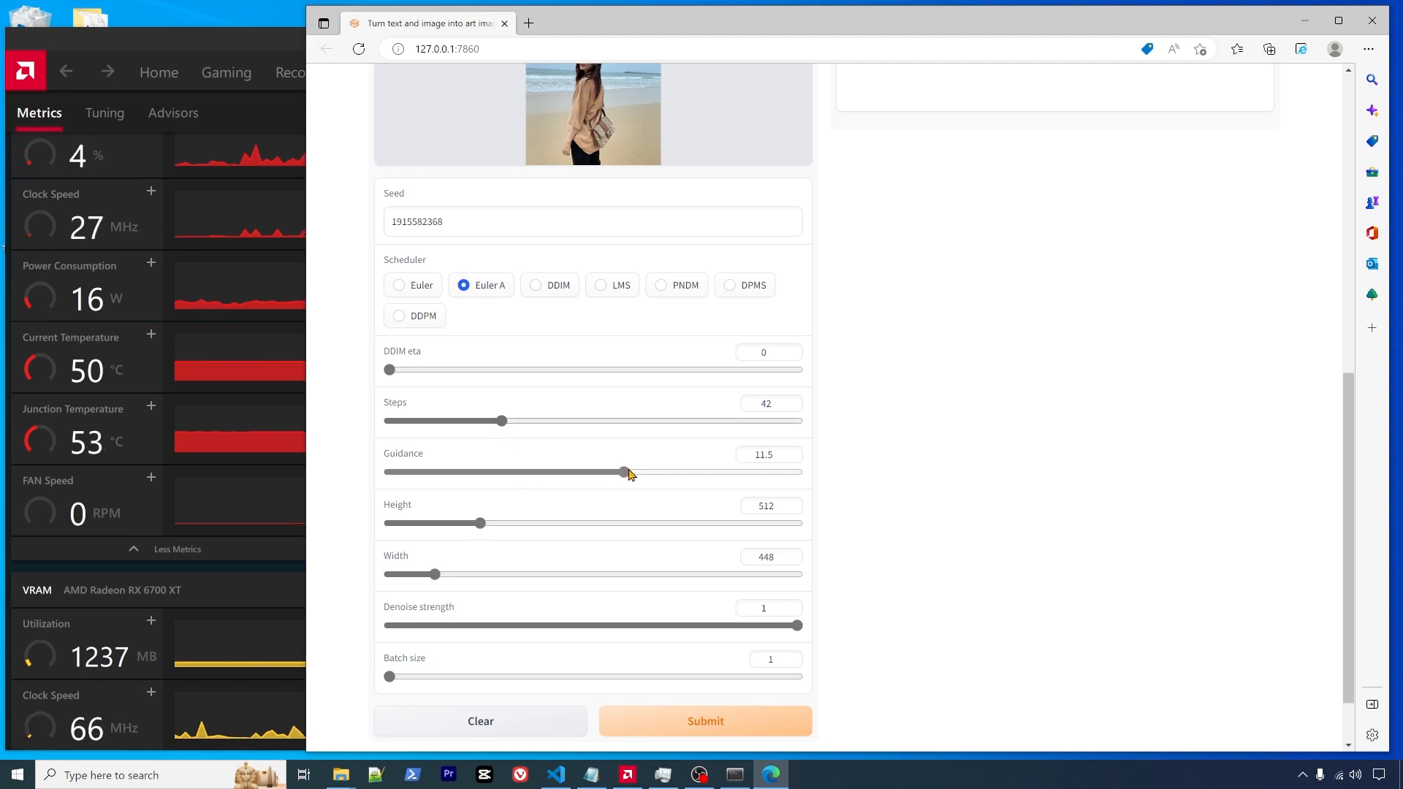
left_click_drag(626, 474, 634, 473)
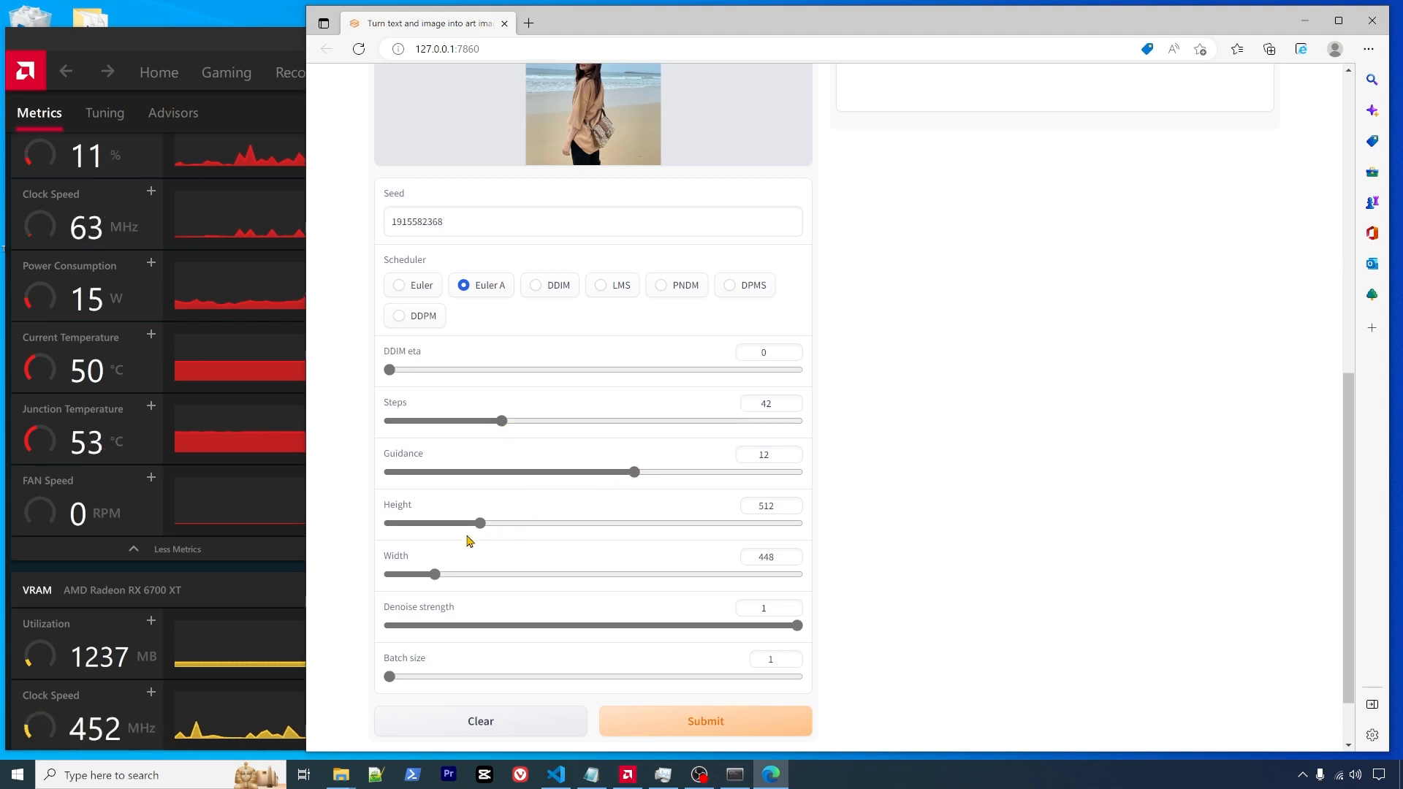
- Shrink the output size to 384 wide by 448 high
scroll(489, 563, "up", 3)
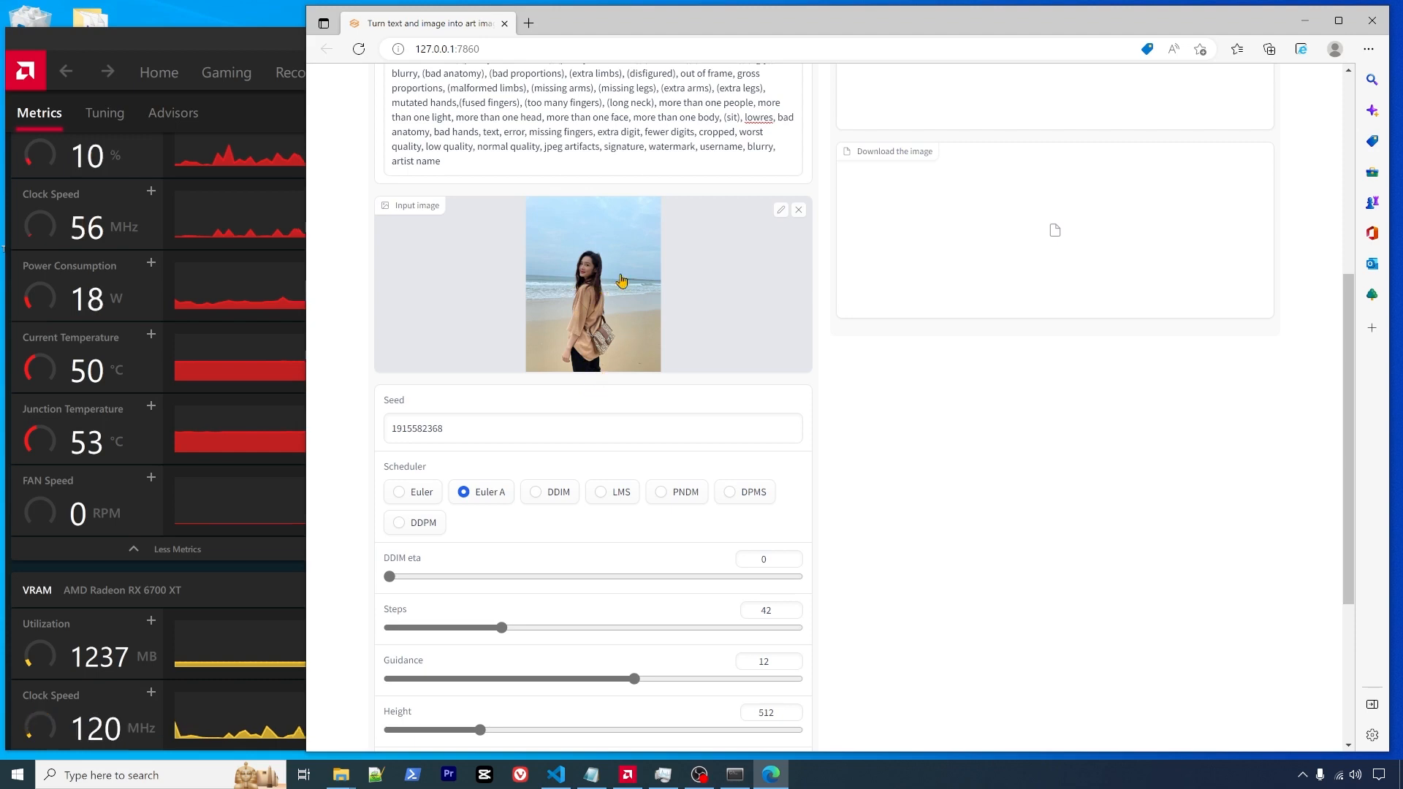
scroll(581, 412, "down", 3)
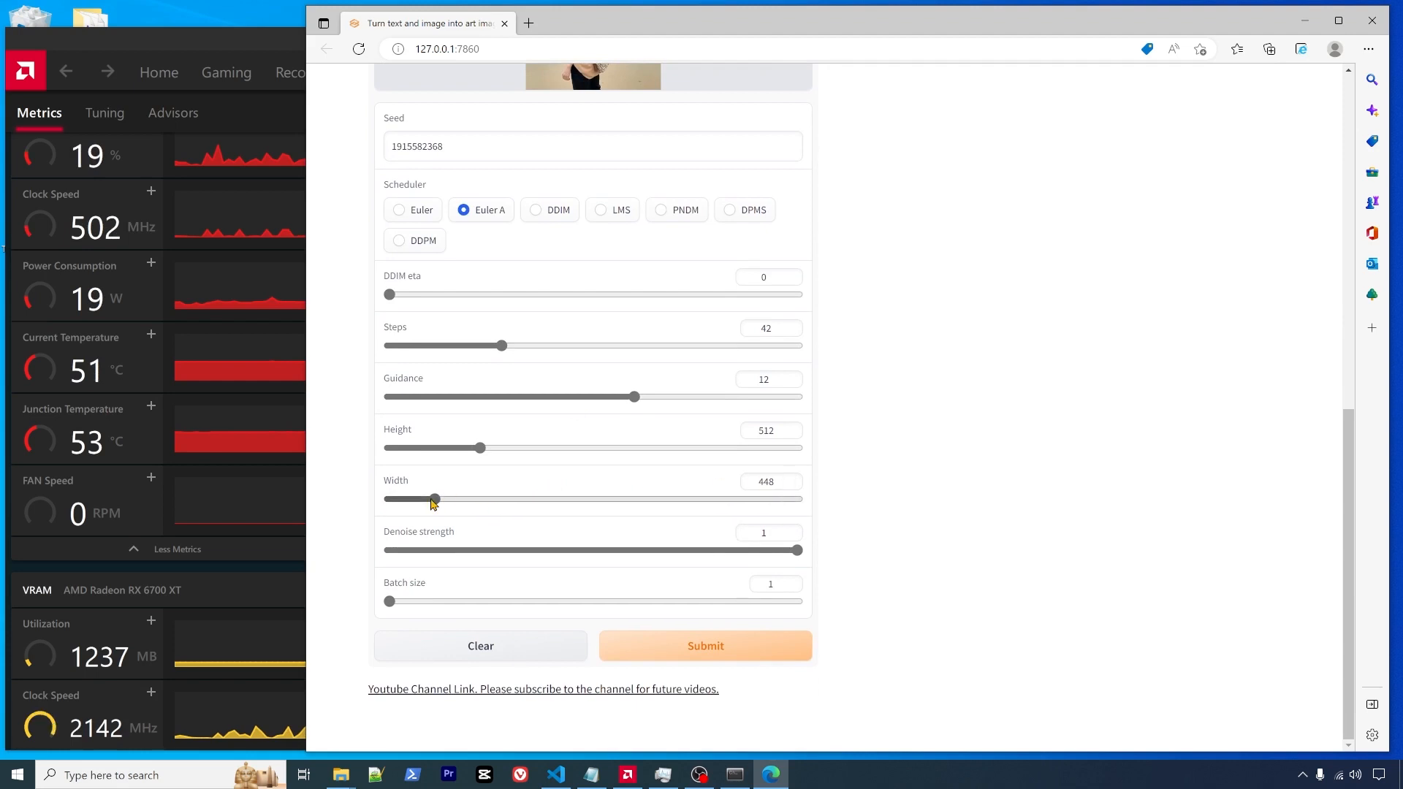
left_click_drag(434, 502, 390, 501)
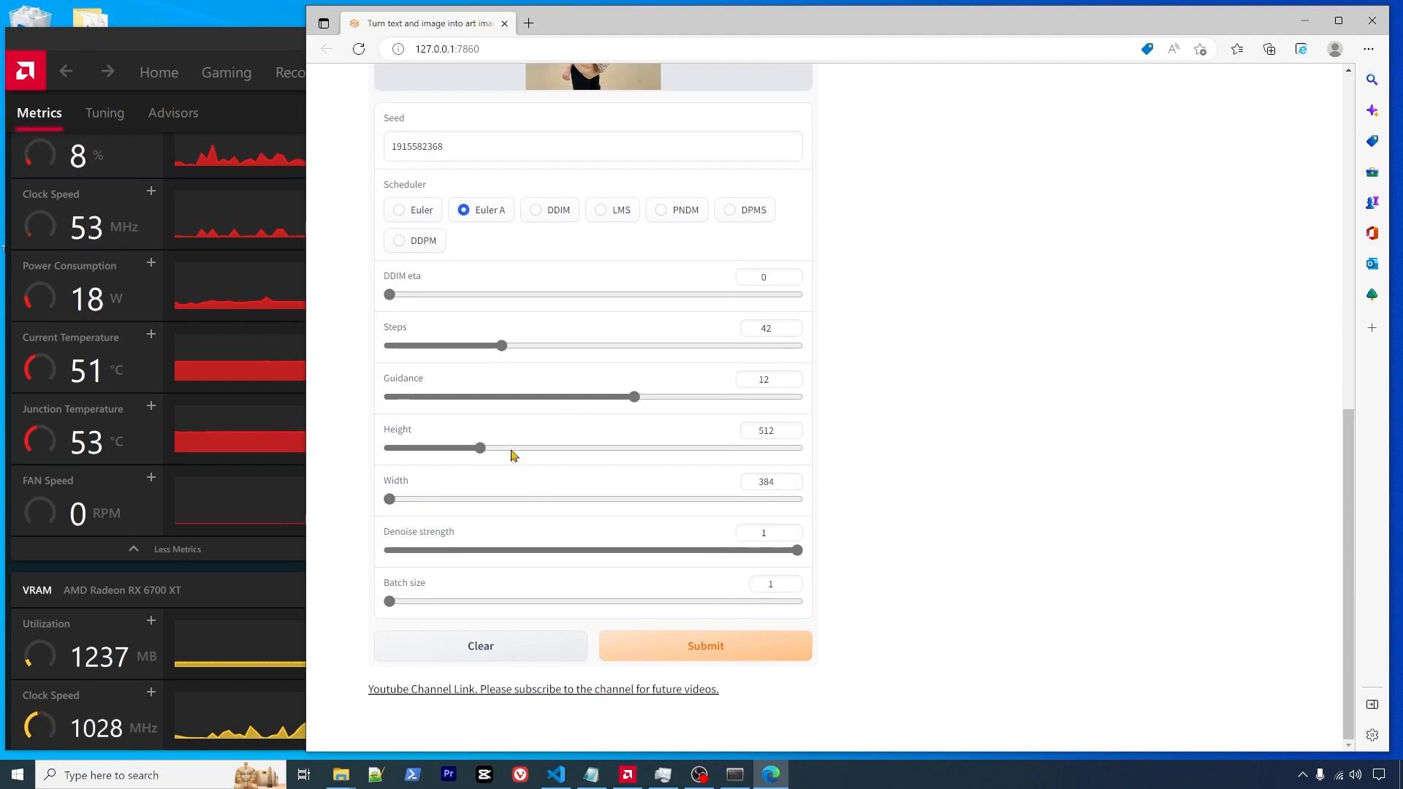
left_click_drag(481, 448, 446, 448)
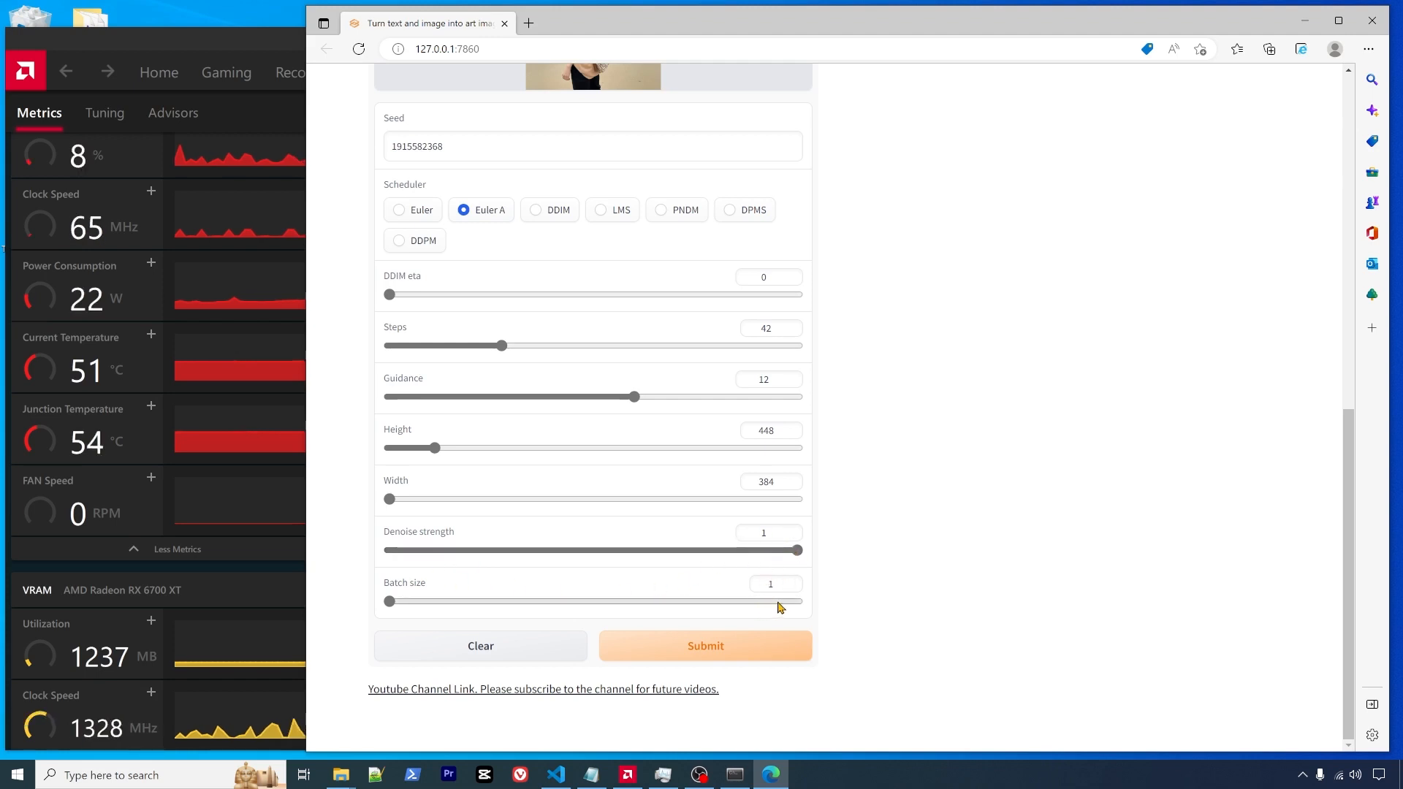
- Start generating the anime image with these settings
scroll(954, 607, "up", 10)
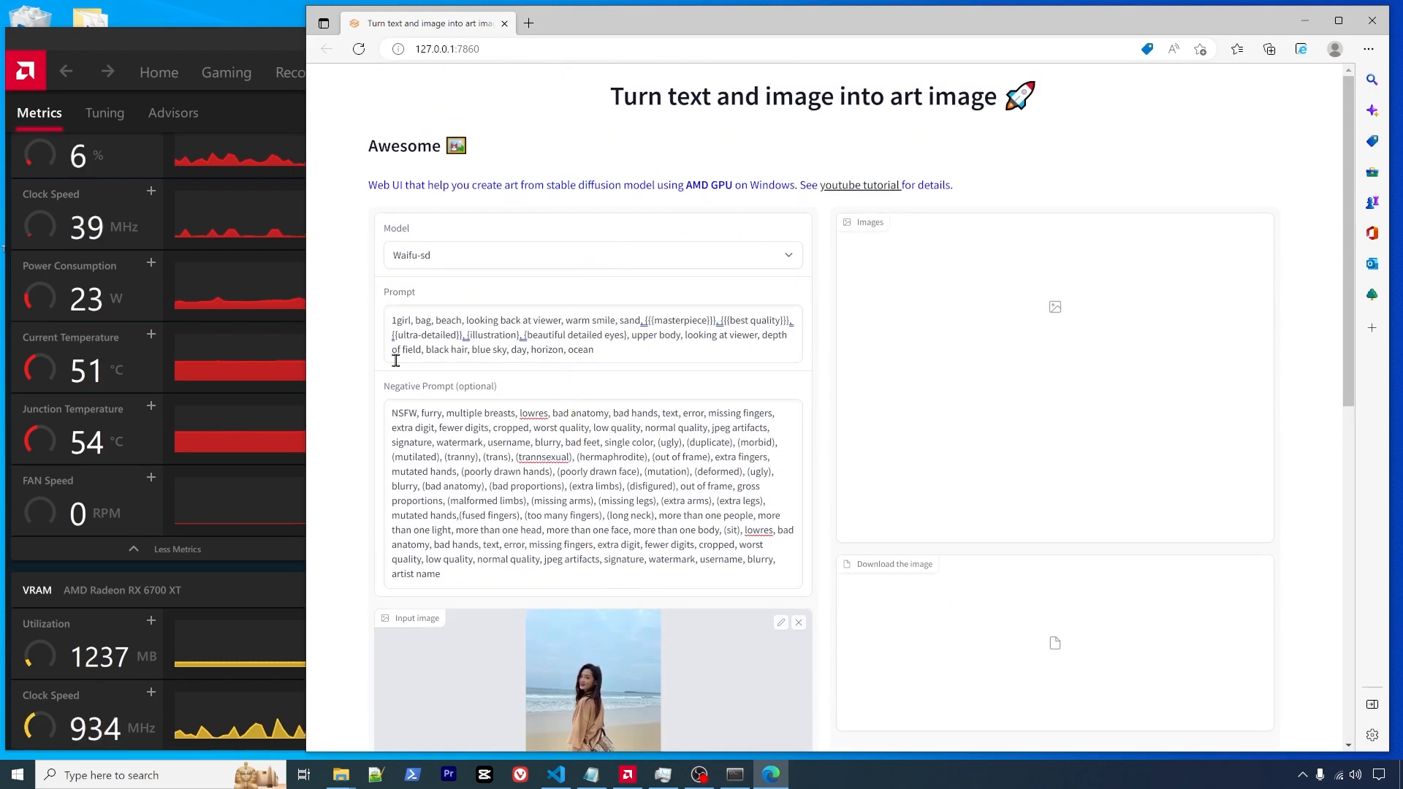
scroll(672, 494, "down", 7)
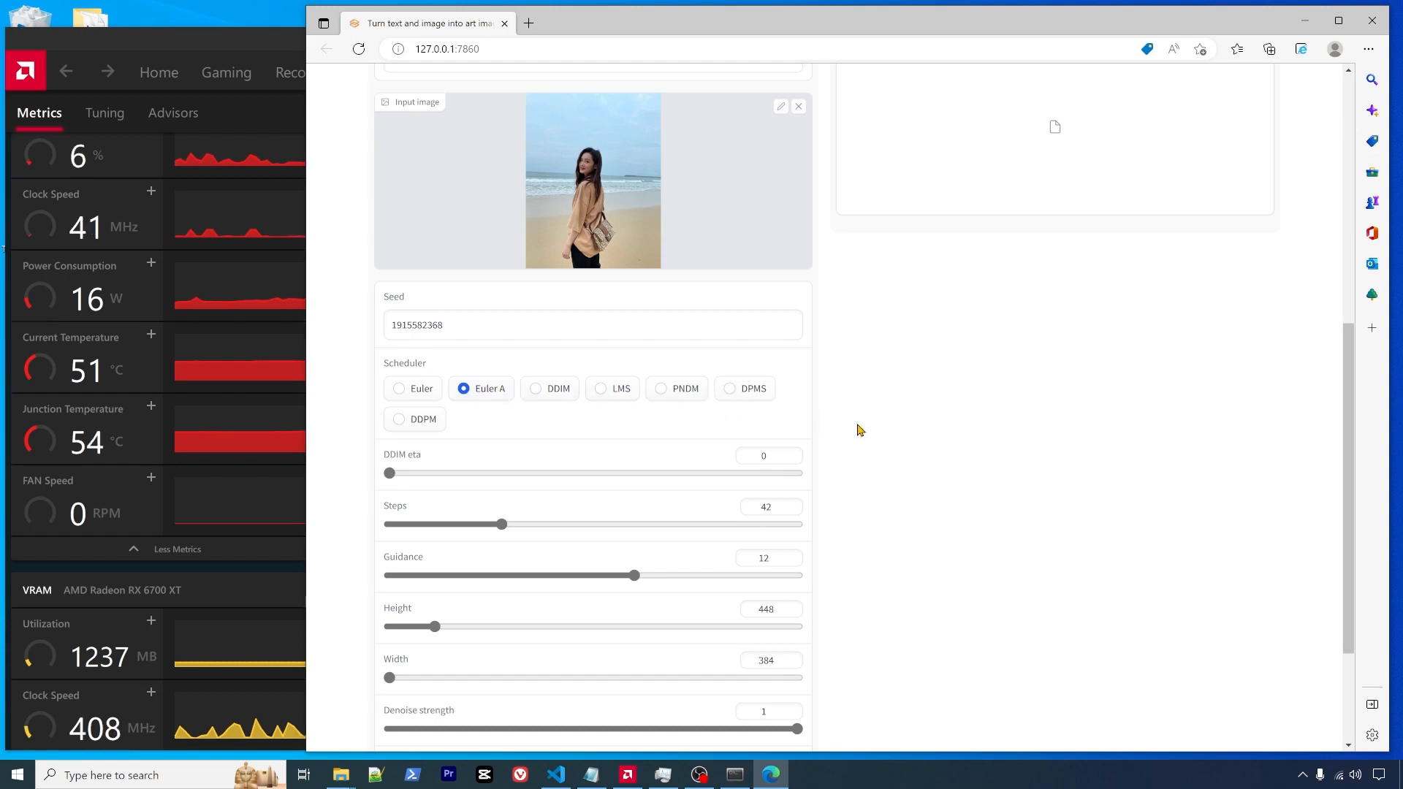
scroll(860, 430, "down", 3)
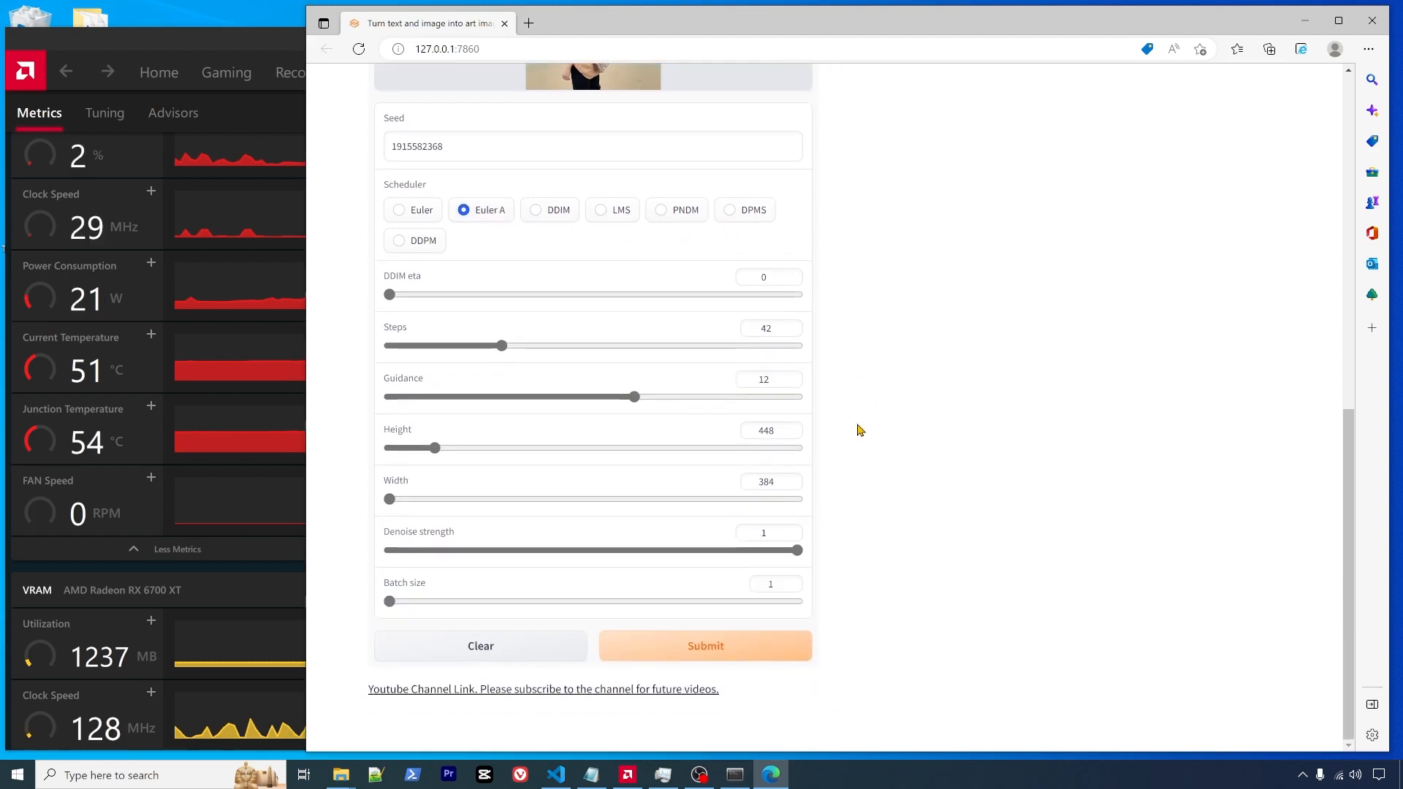
scroll(860, 429, "up", 6)
scroll(860, 430, "up", 2)
scroll(860, 430, "down", 8)
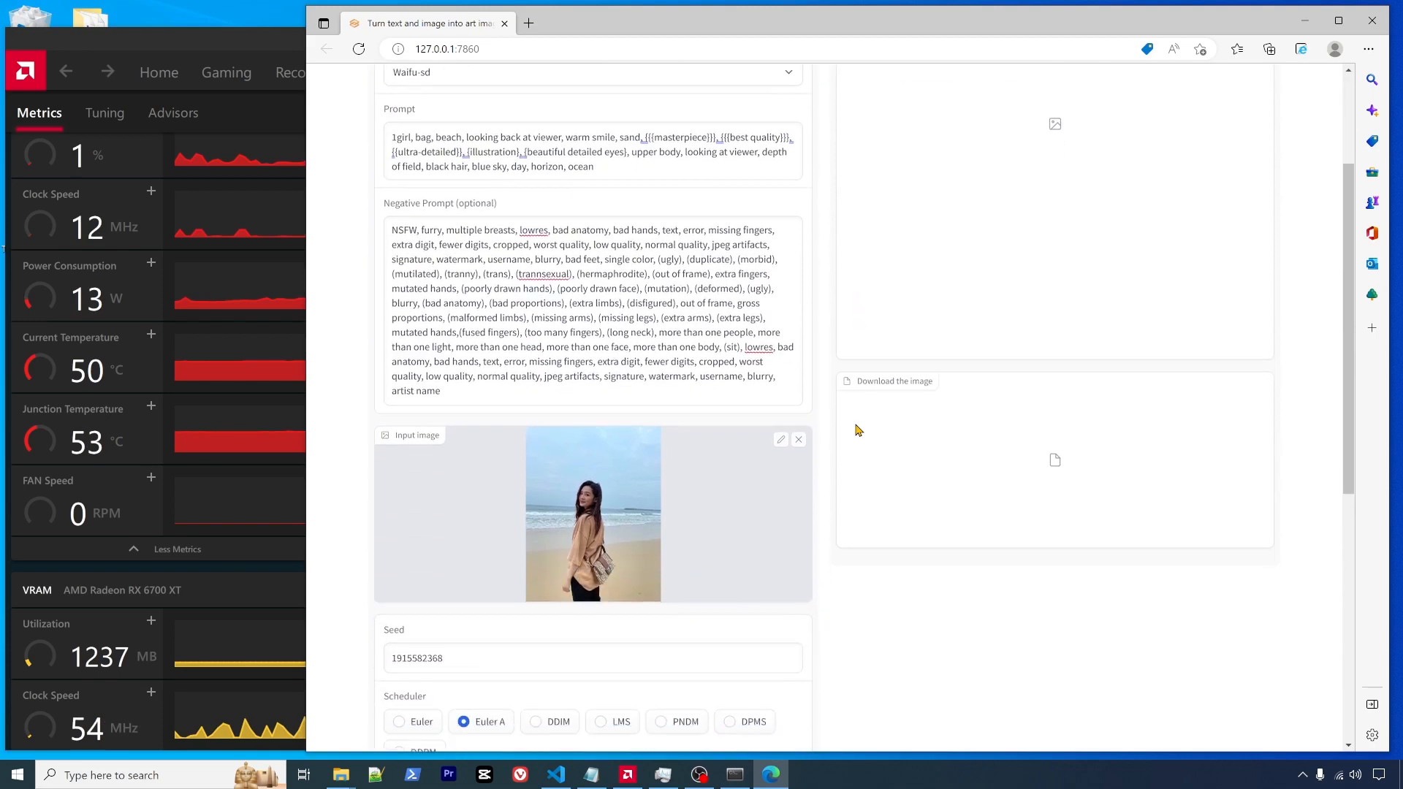
scroll(859, 430, "up", 4)
scroll(857, 430, "up", 1)
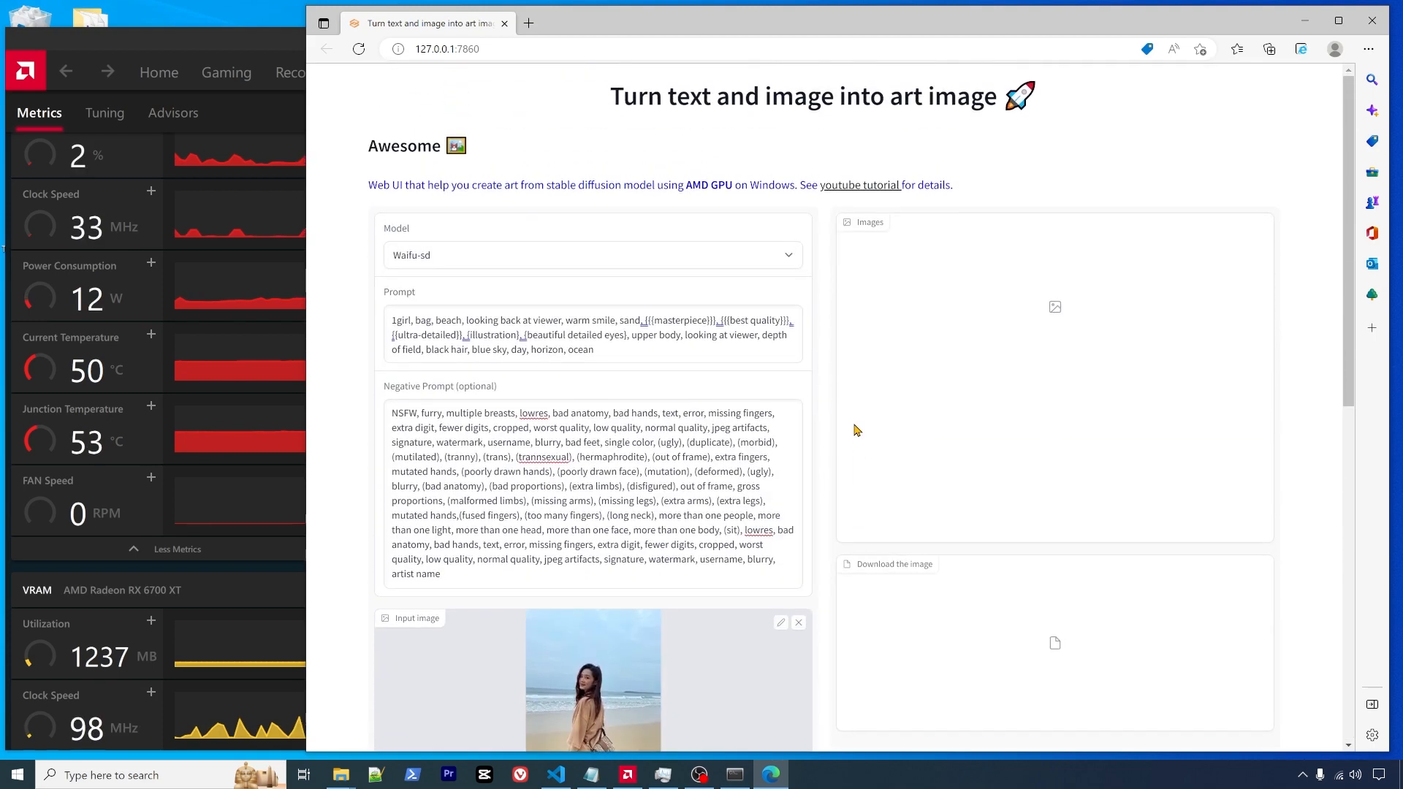
scroll(852, 429, "down", 10)
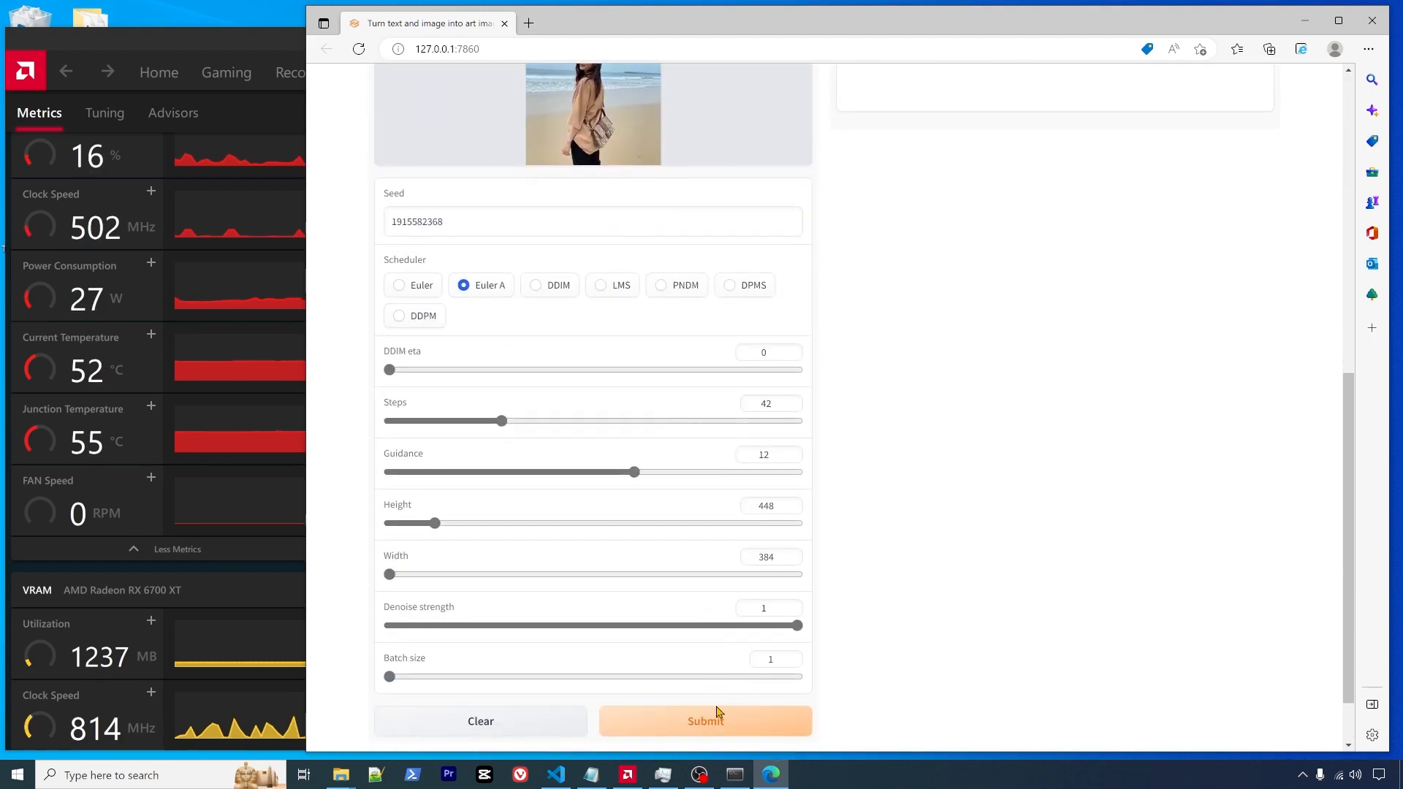
left_click(709, 725)
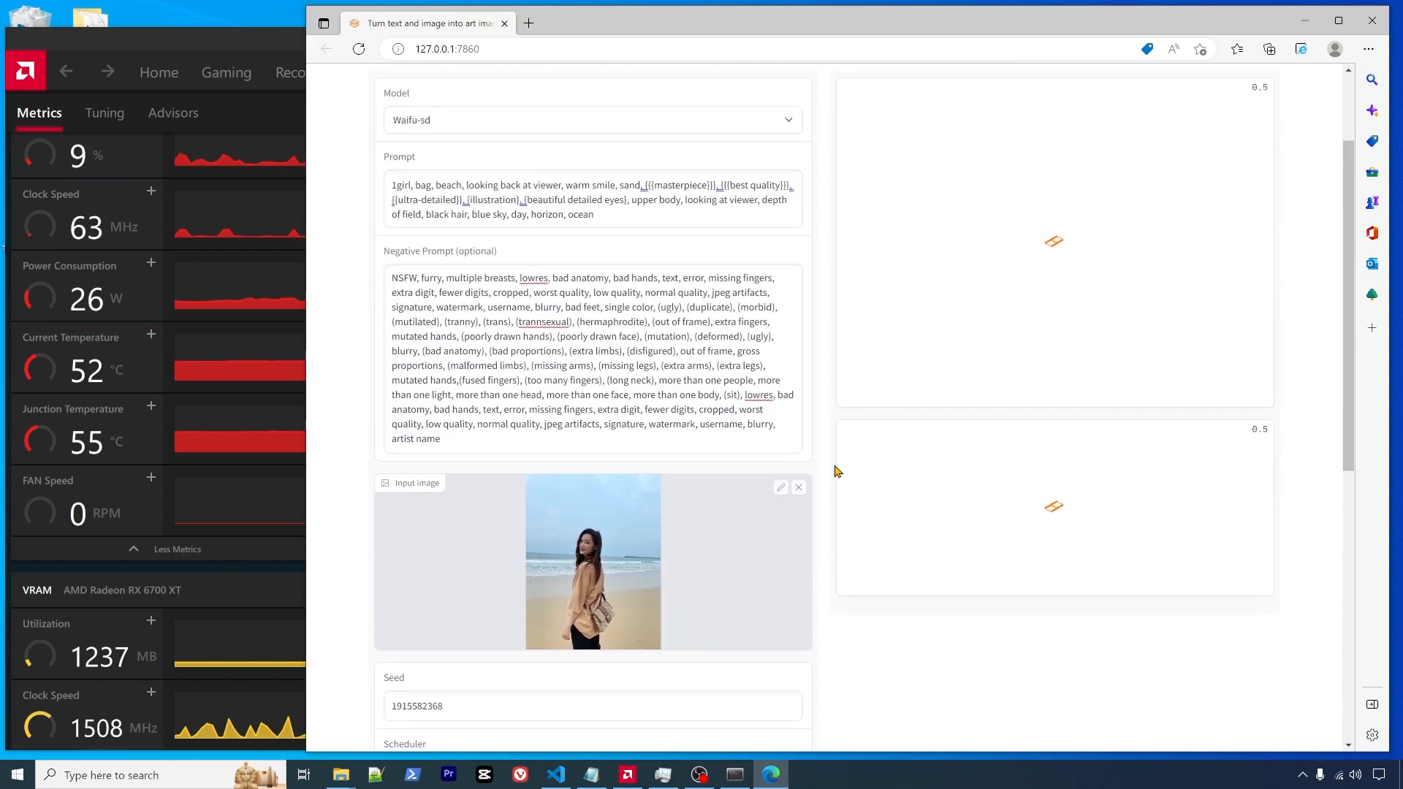
- Review the RX 6700 XT metrics: 87% load, 152 W and 10545 MB VRAM
left_click(210, 42)
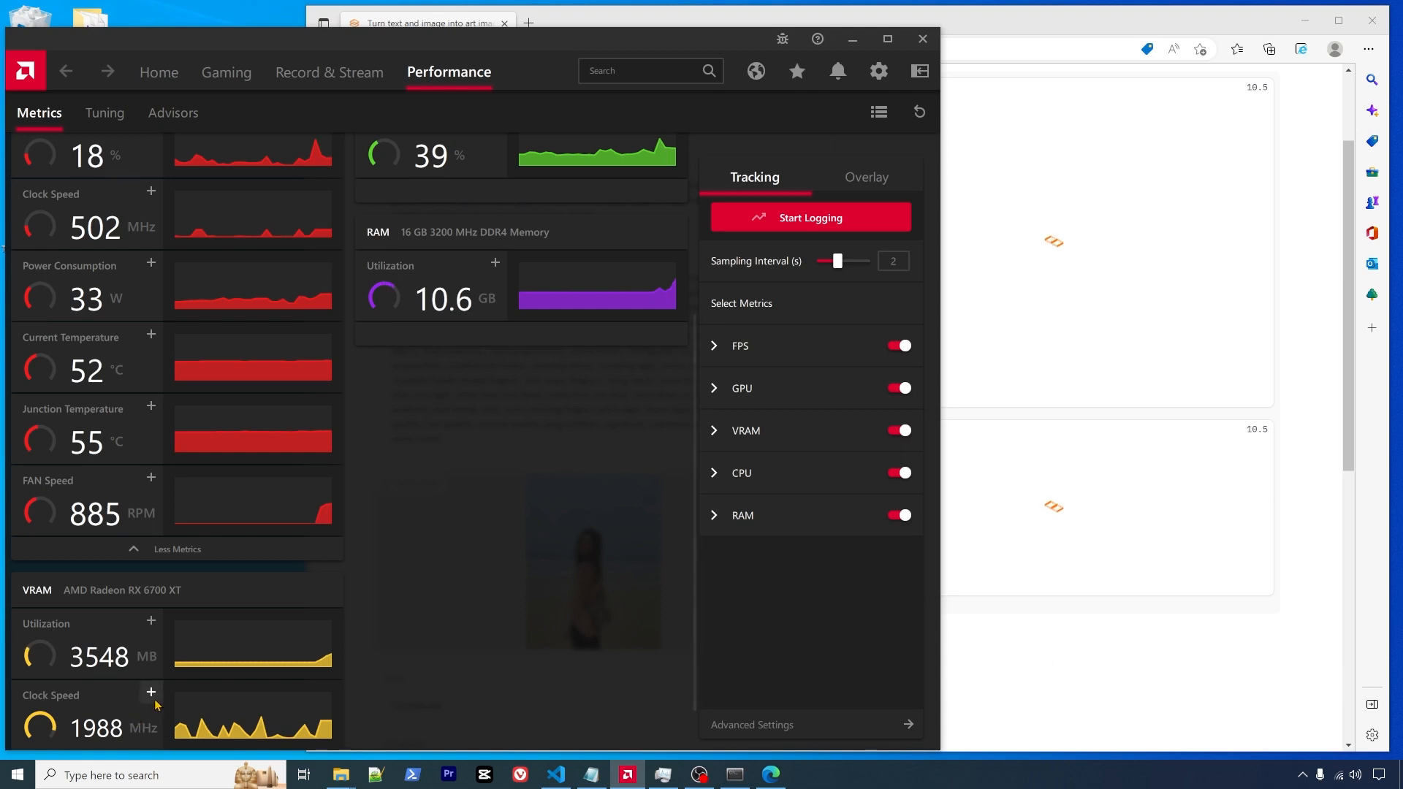
scroll(153, 703, "down", 1)
scroll(196, 697, "up", 3)
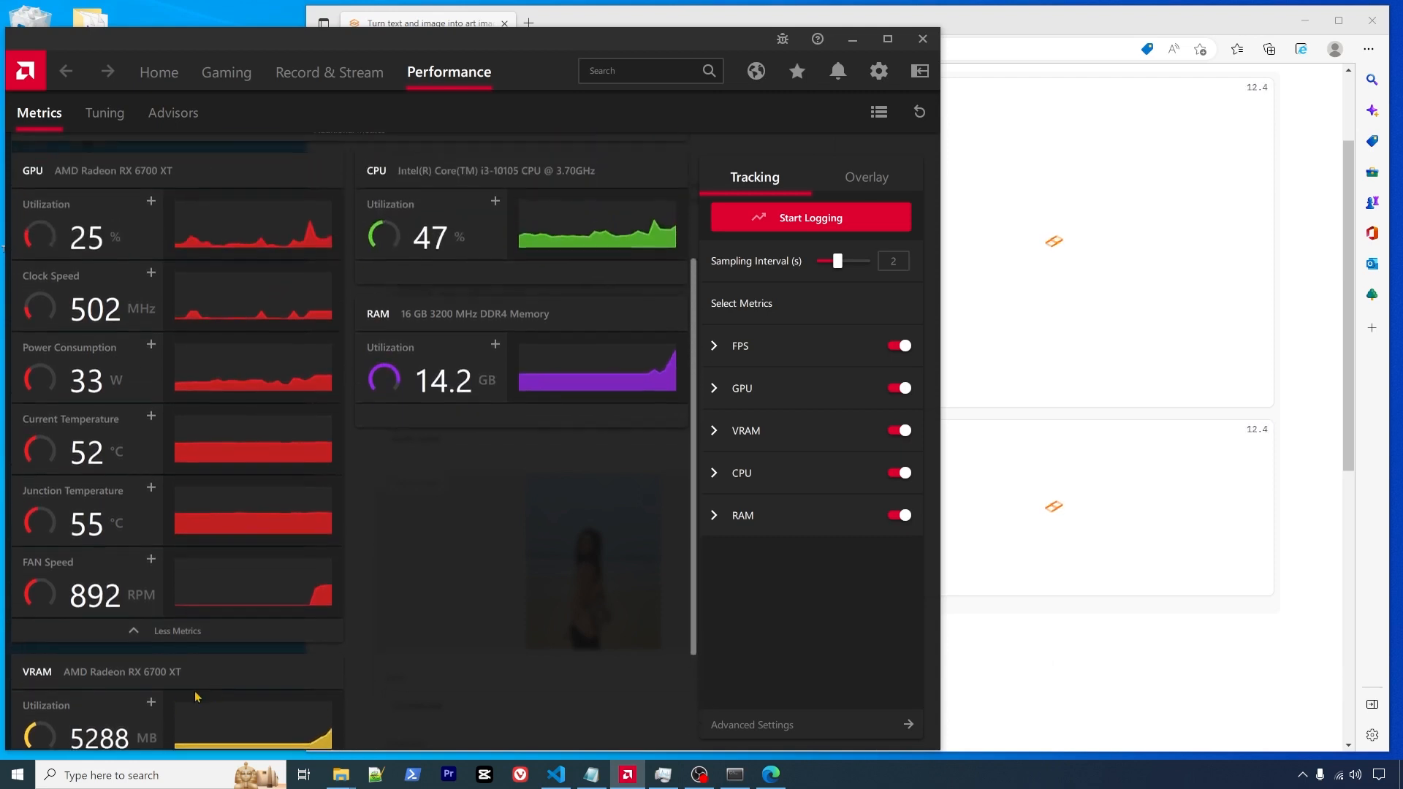
scroll(195, 696, "down", 3)
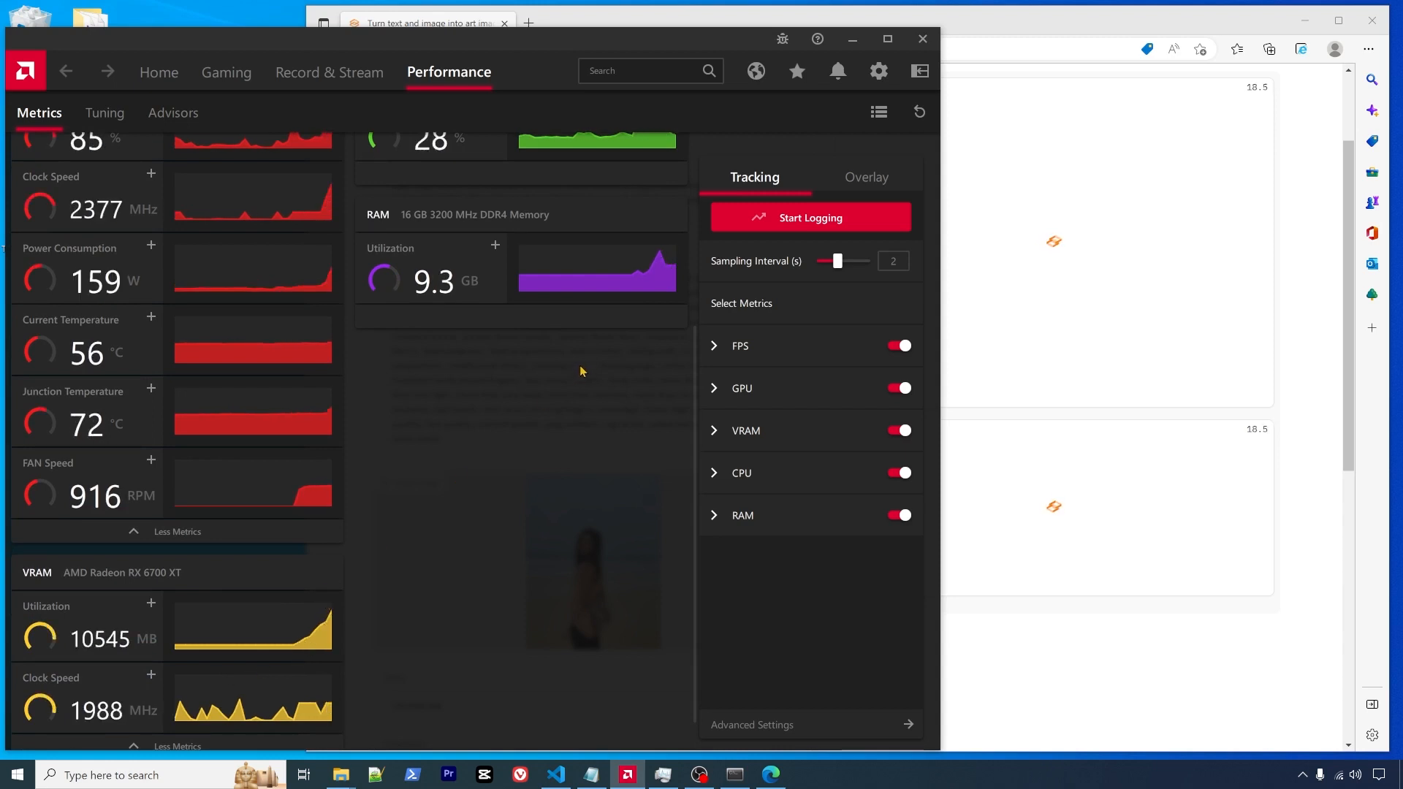
scroll(577, 373, "up", 2)
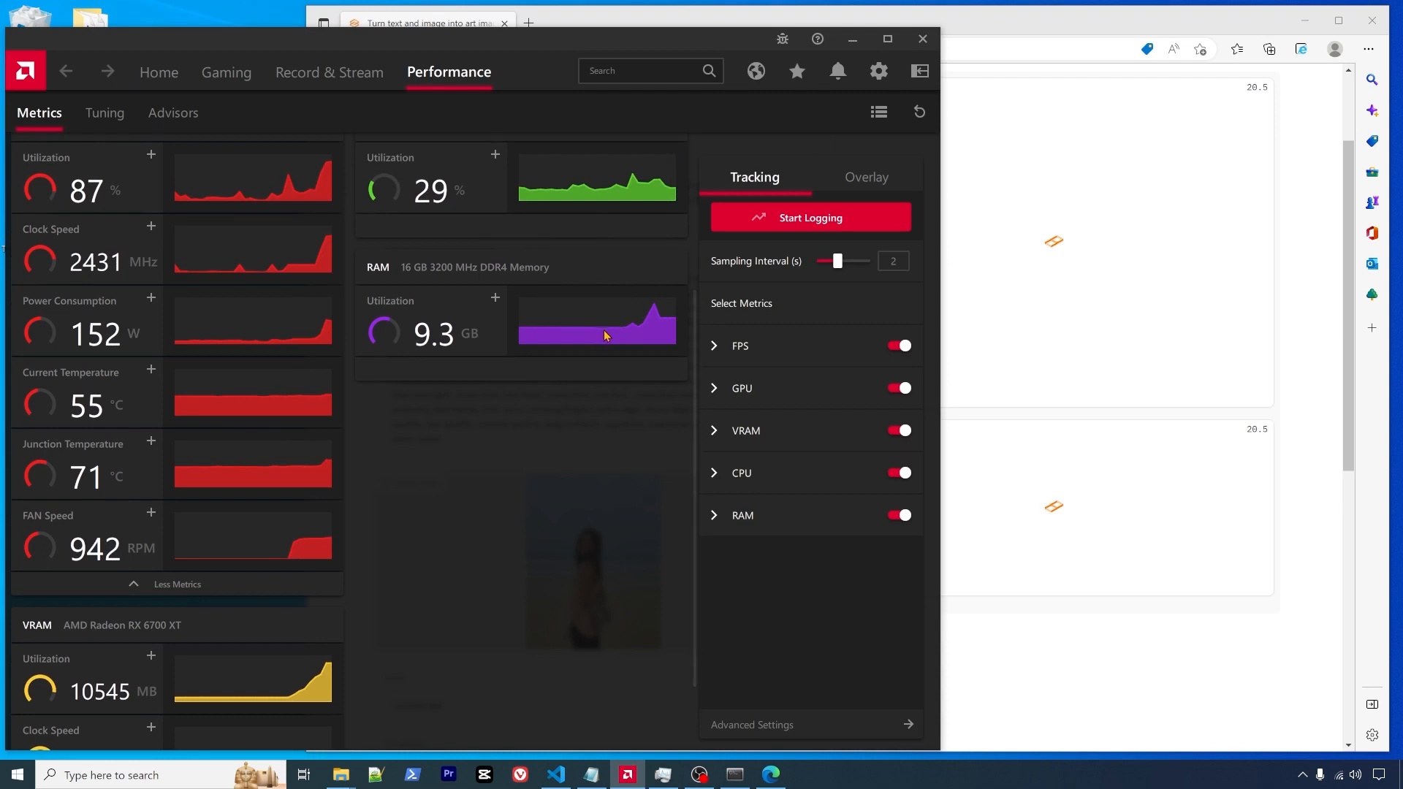
scroll(622, 332, "up", 2)
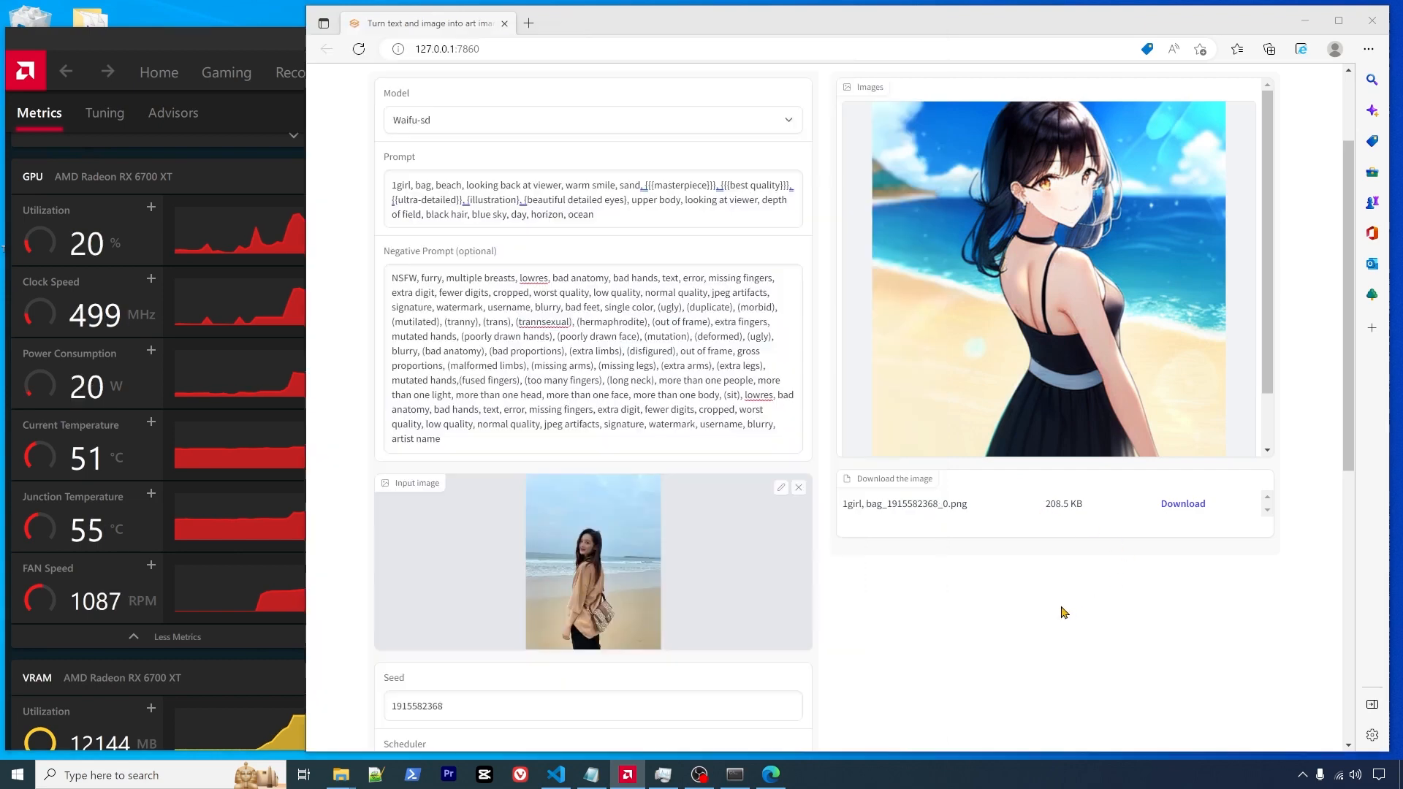
- Check generation progress in the Anaconda Prompt console, then return to the web UI page
left_click(1066, 613)
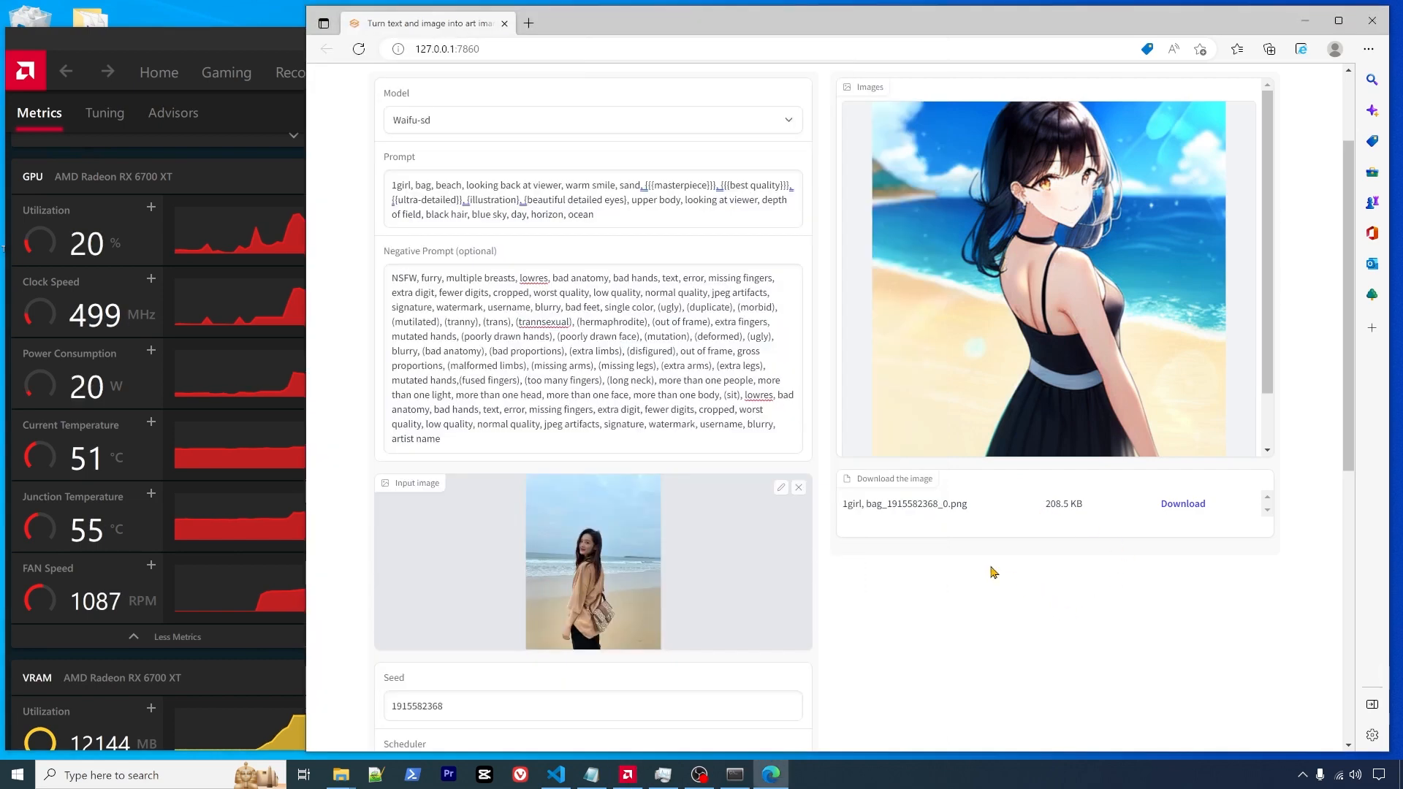
left_click(742, 779)
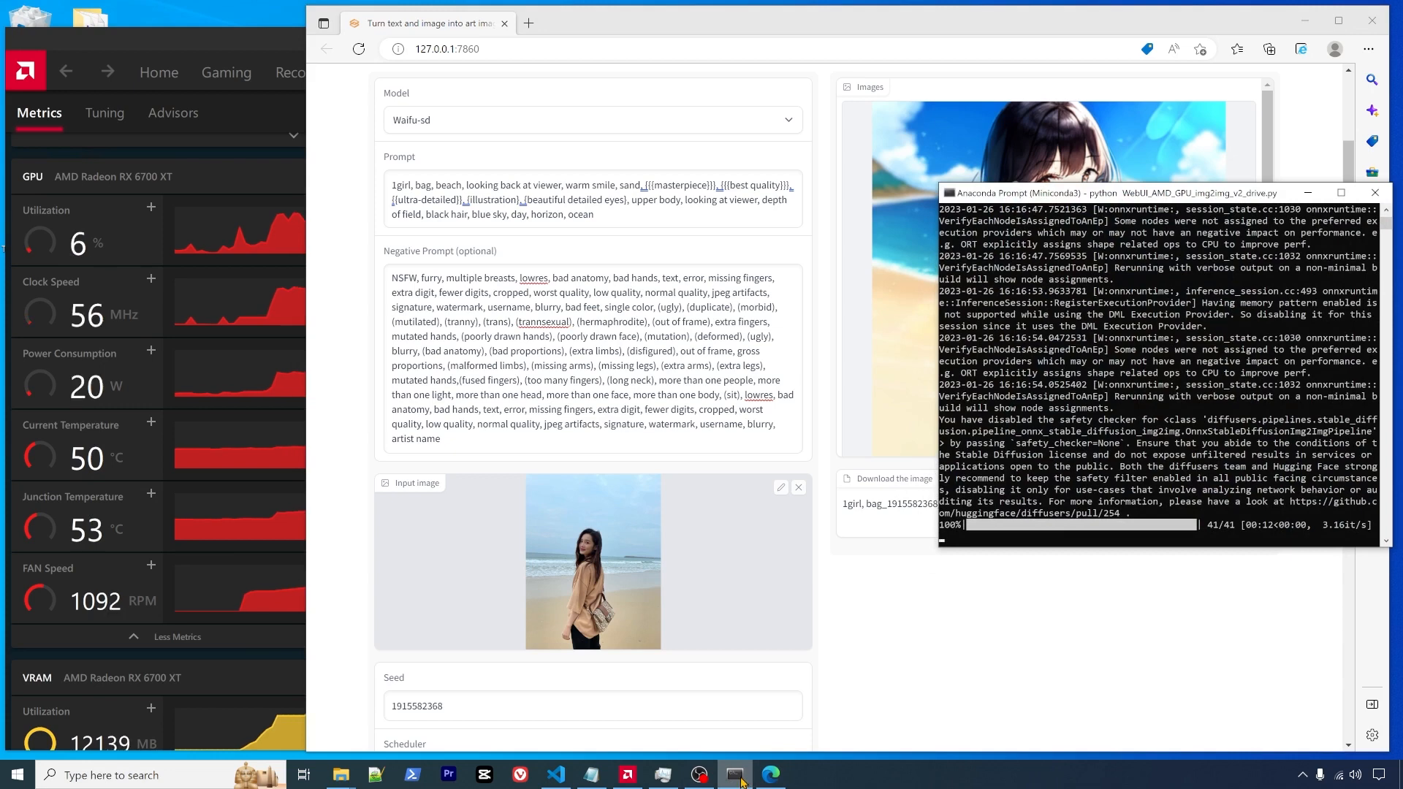
left_click(740, 780)
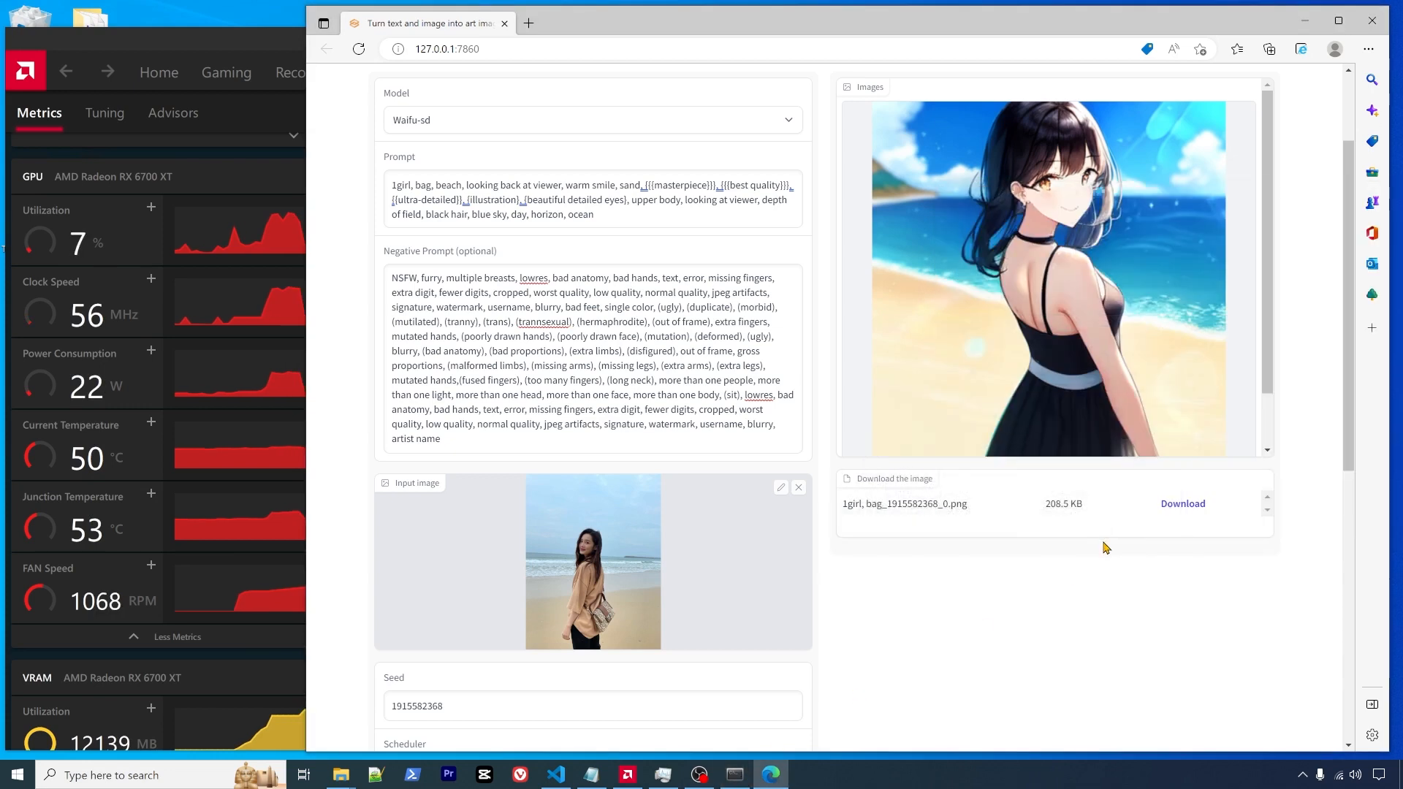
scroll(1105, 548, "up", 2)
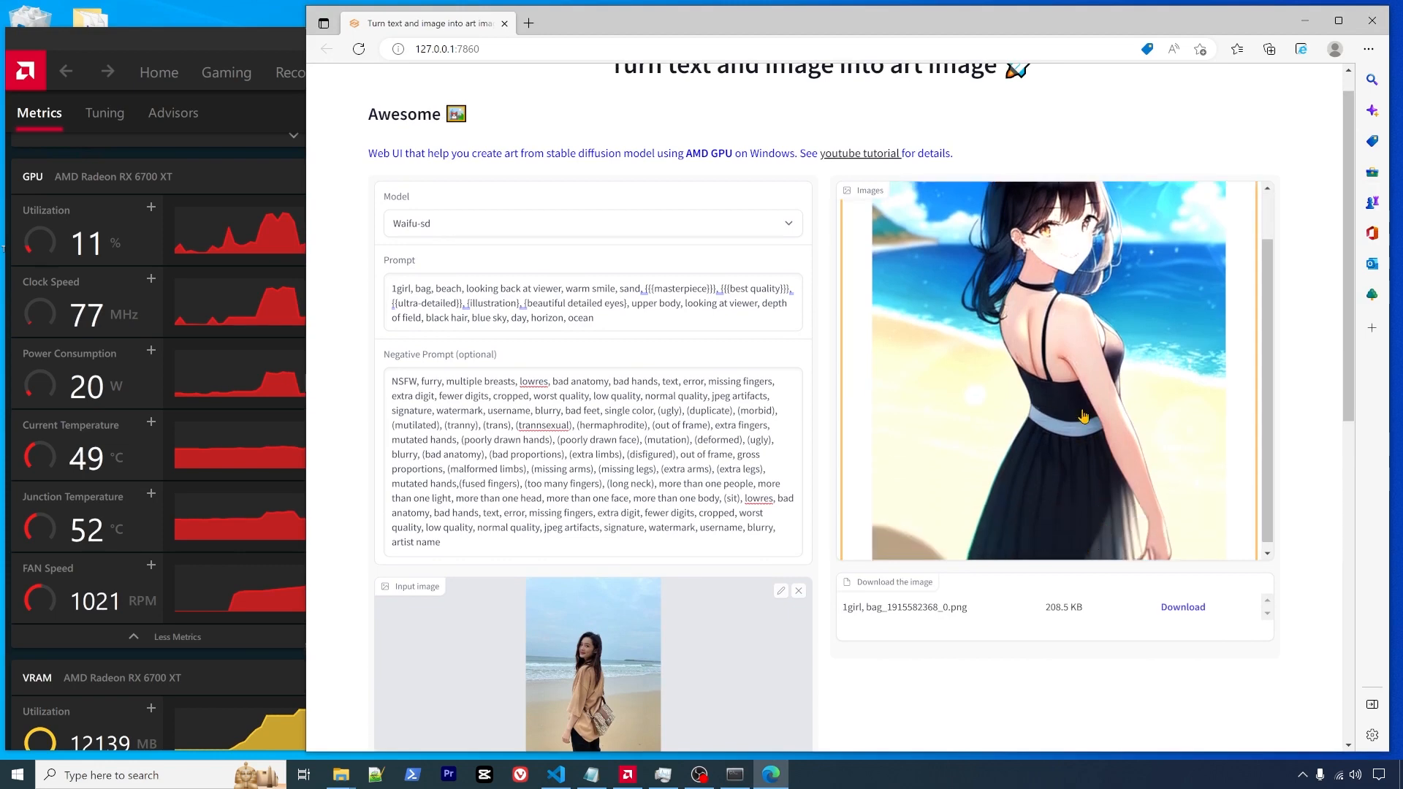
left_click(1084, 417)
scroll(990, 394, "down", 3)
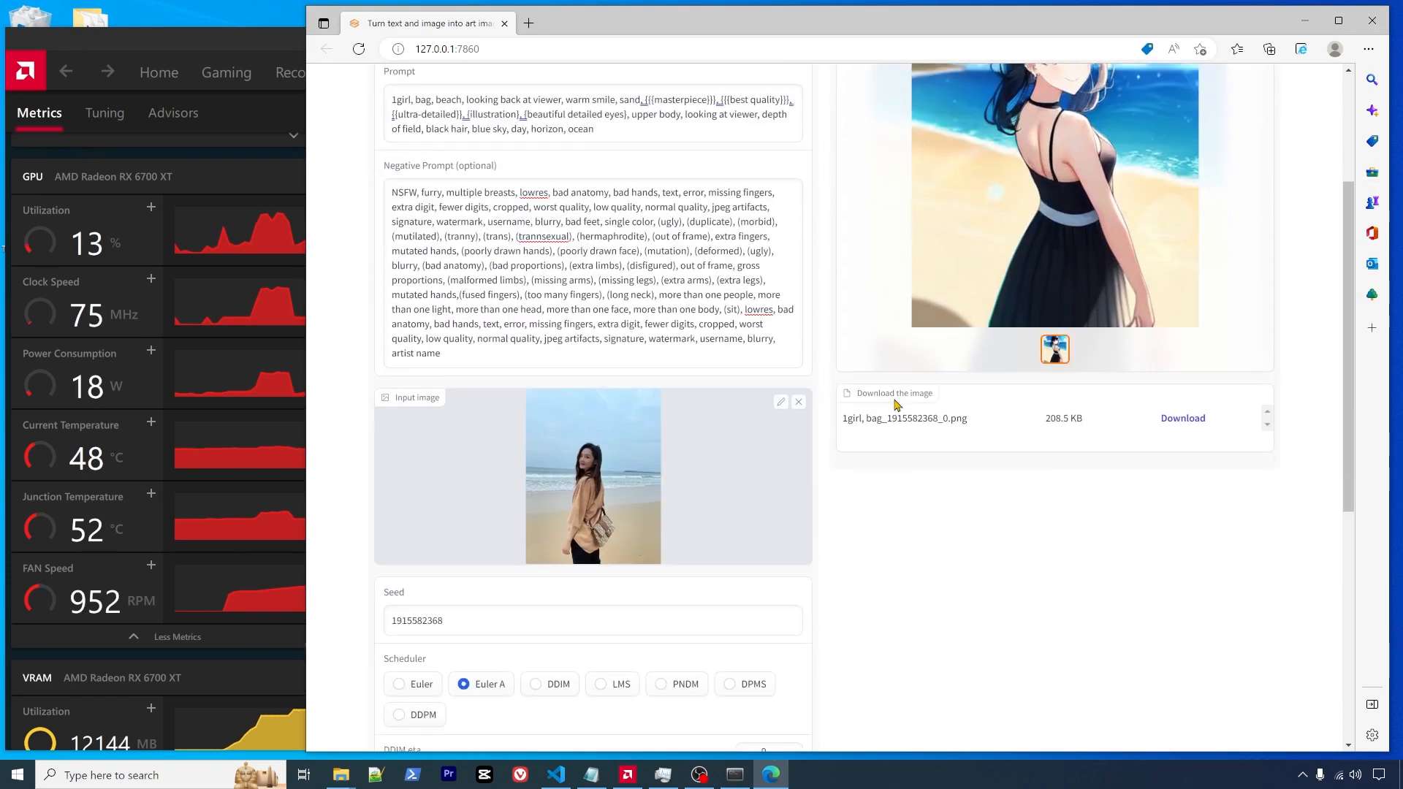
scroll(940, 423, "up", 3)
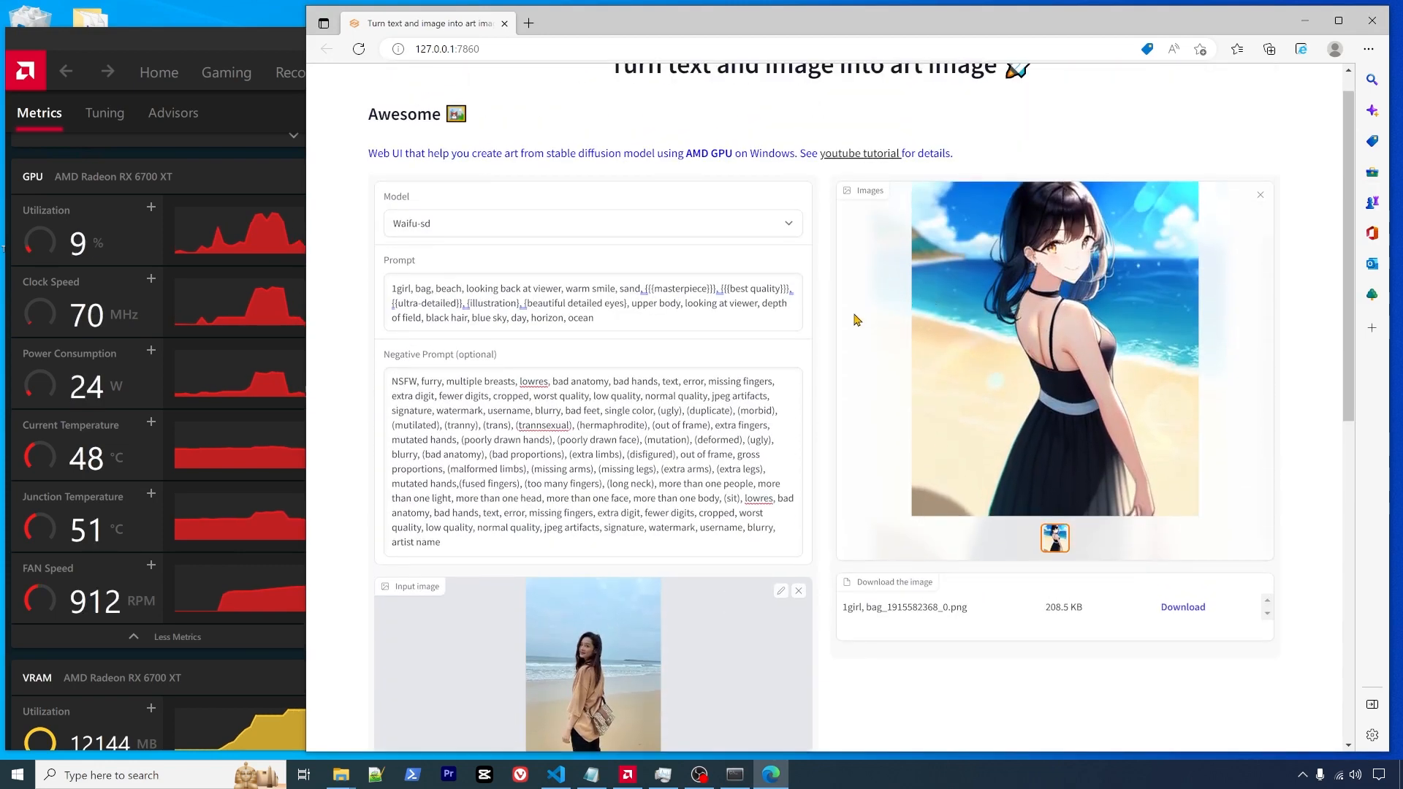
scroll(612, 670, "down", 1)
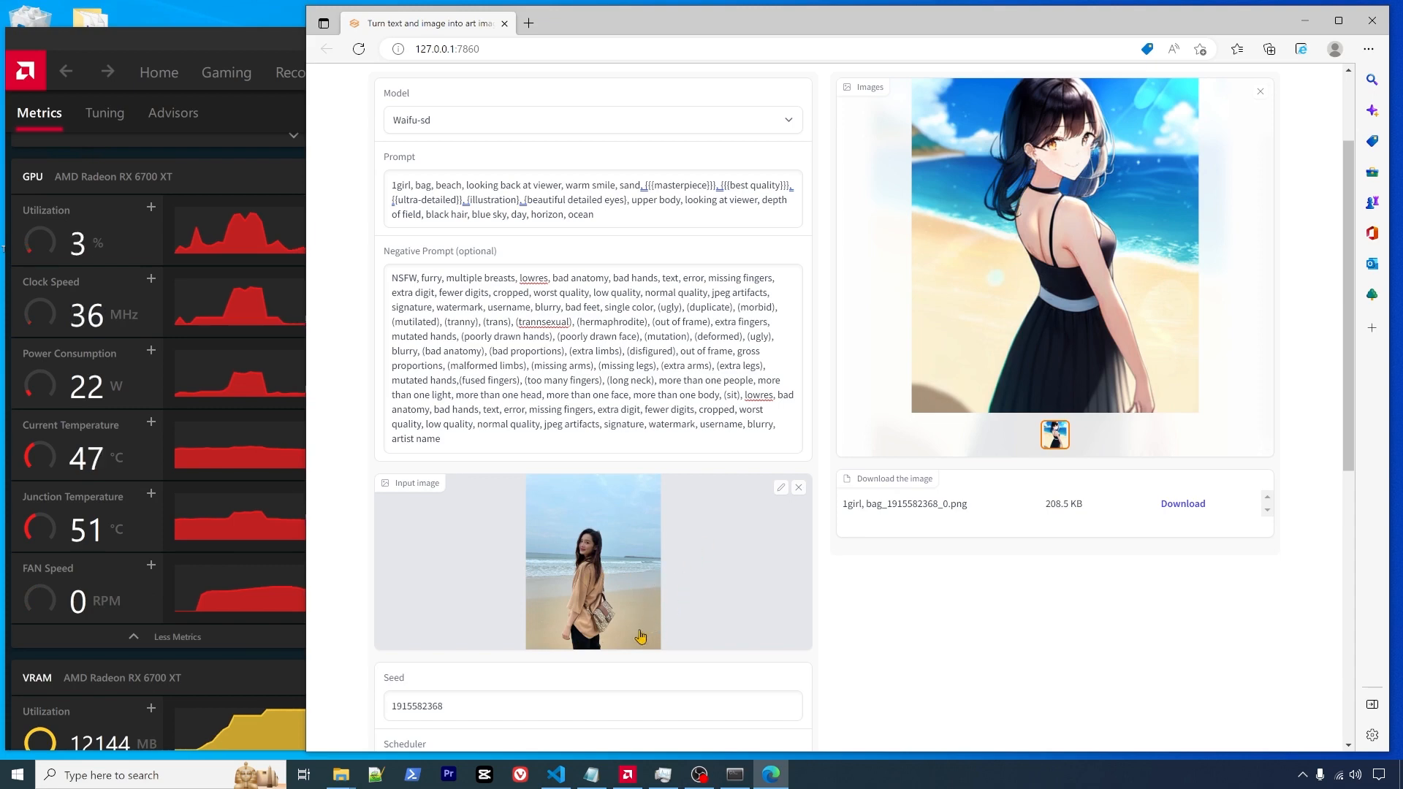
scroll(965, 293, "up", 1)
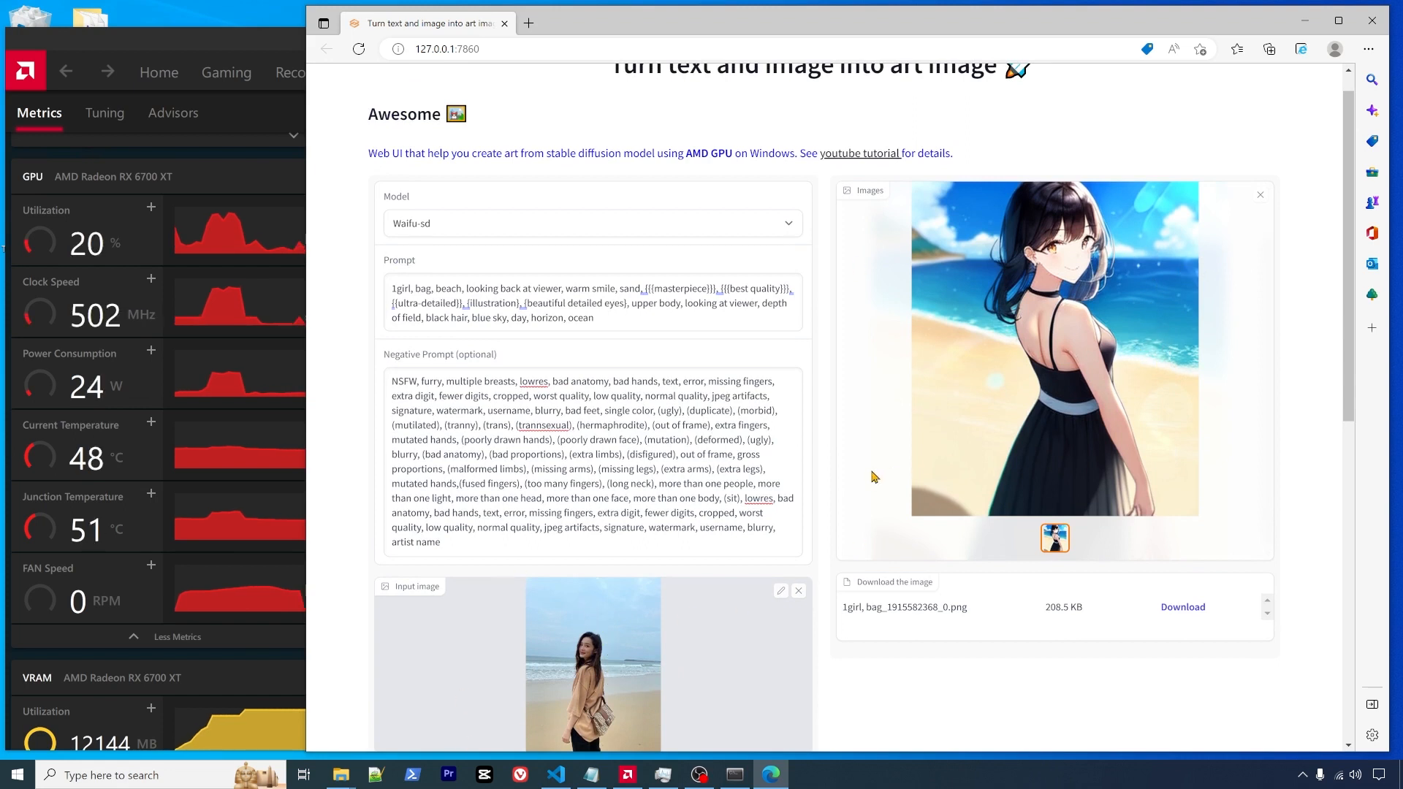
scroll(726, 589, "down", 2)
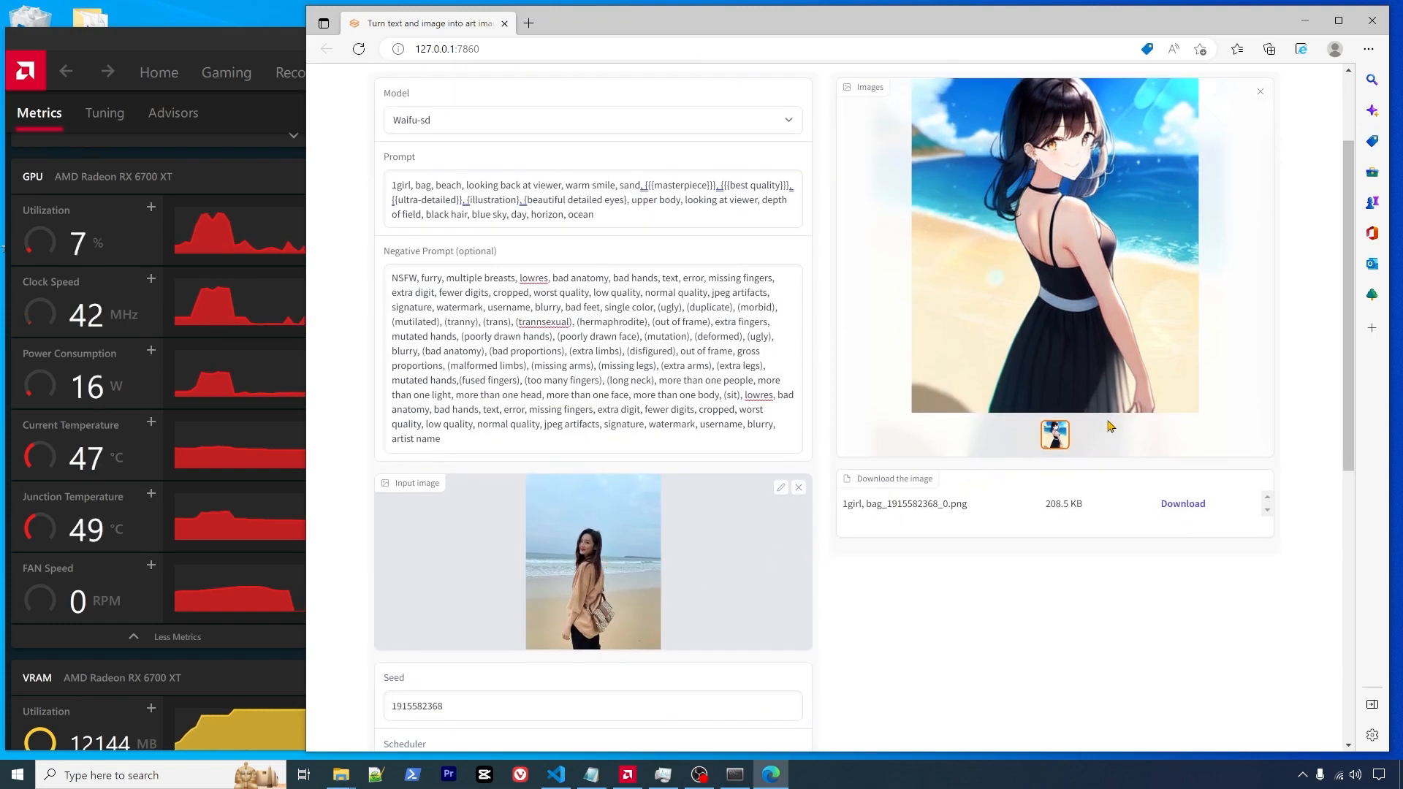
scroll(1066, 409, "up", 2)
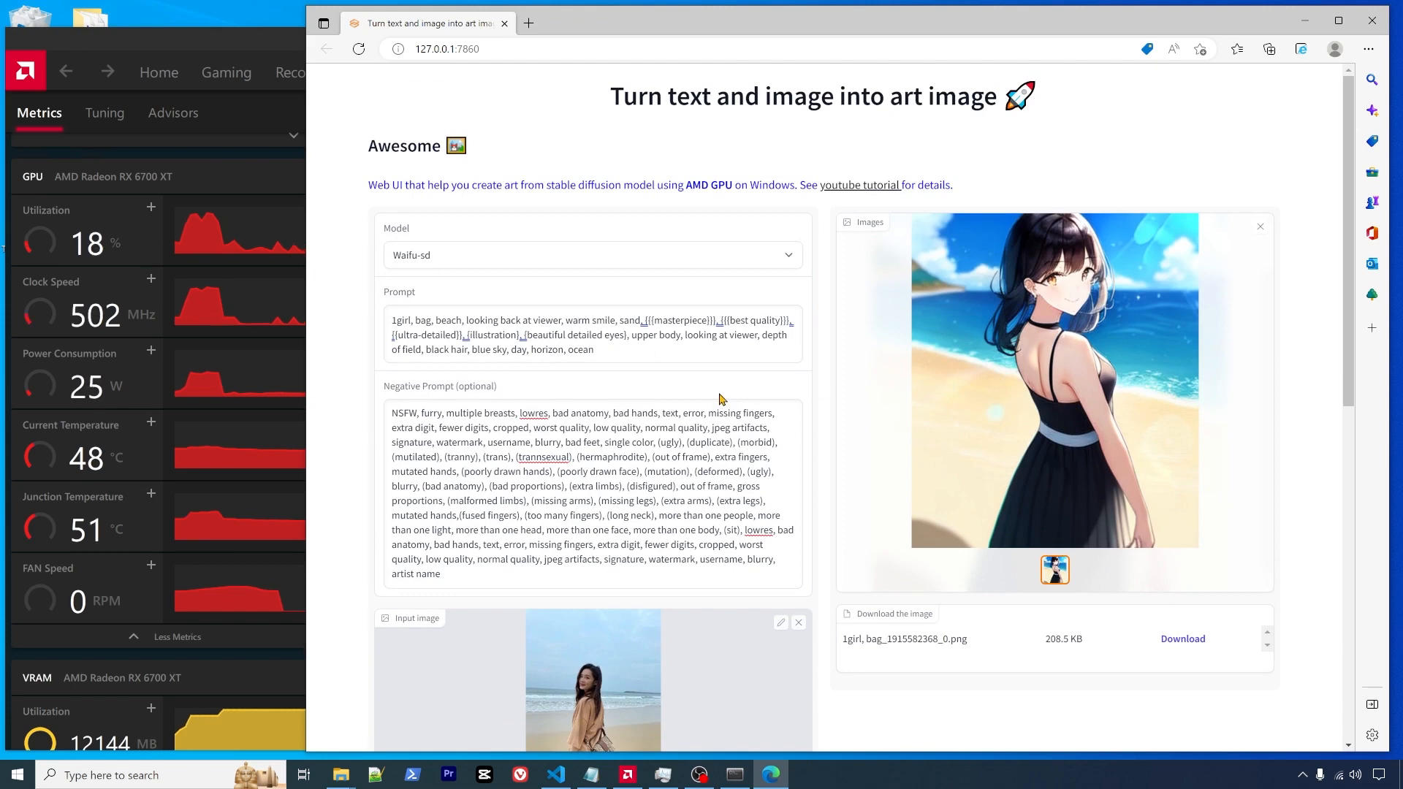
scroll(682, 452, "down", 2)
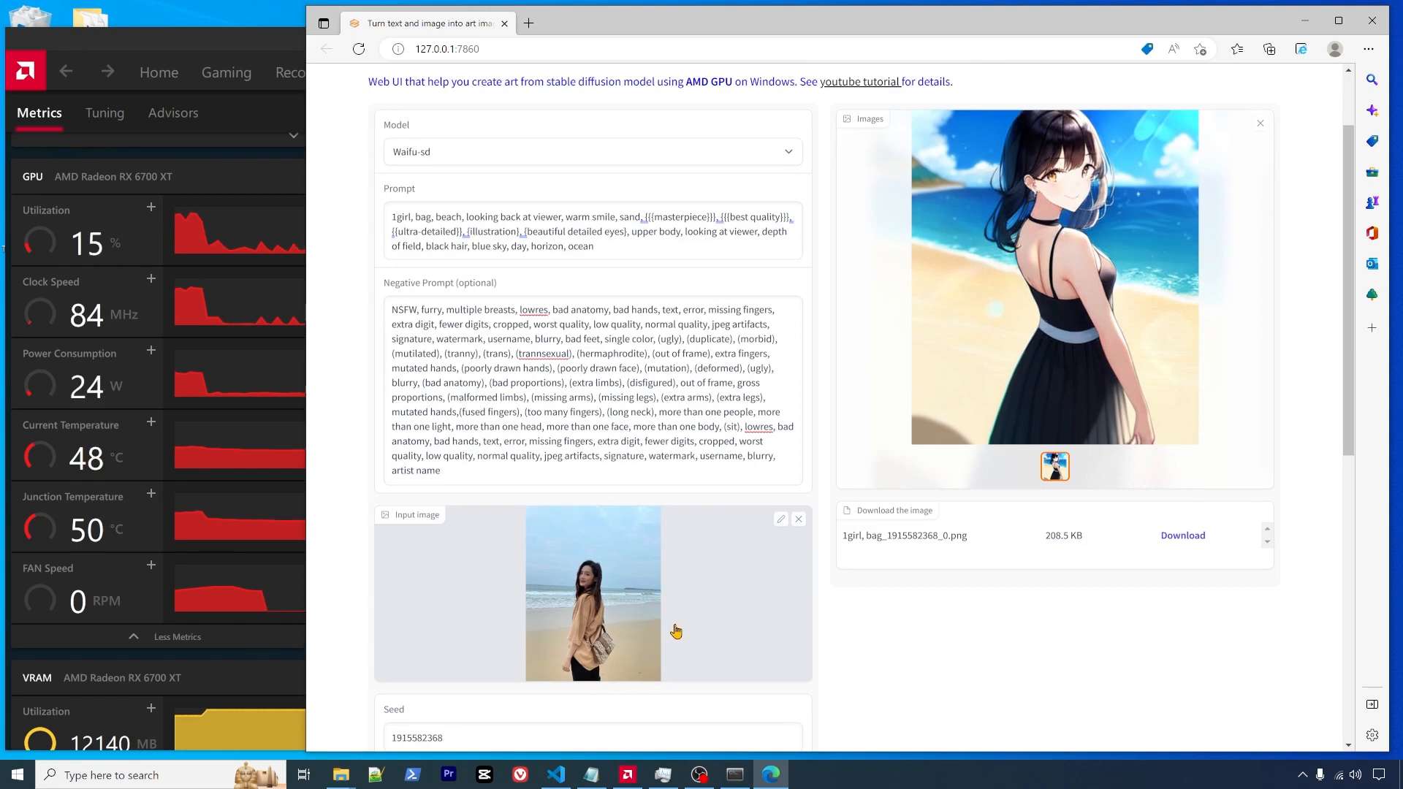
scroll(747, 599, "up", 1)
scroll(750, 600, "up", 1)
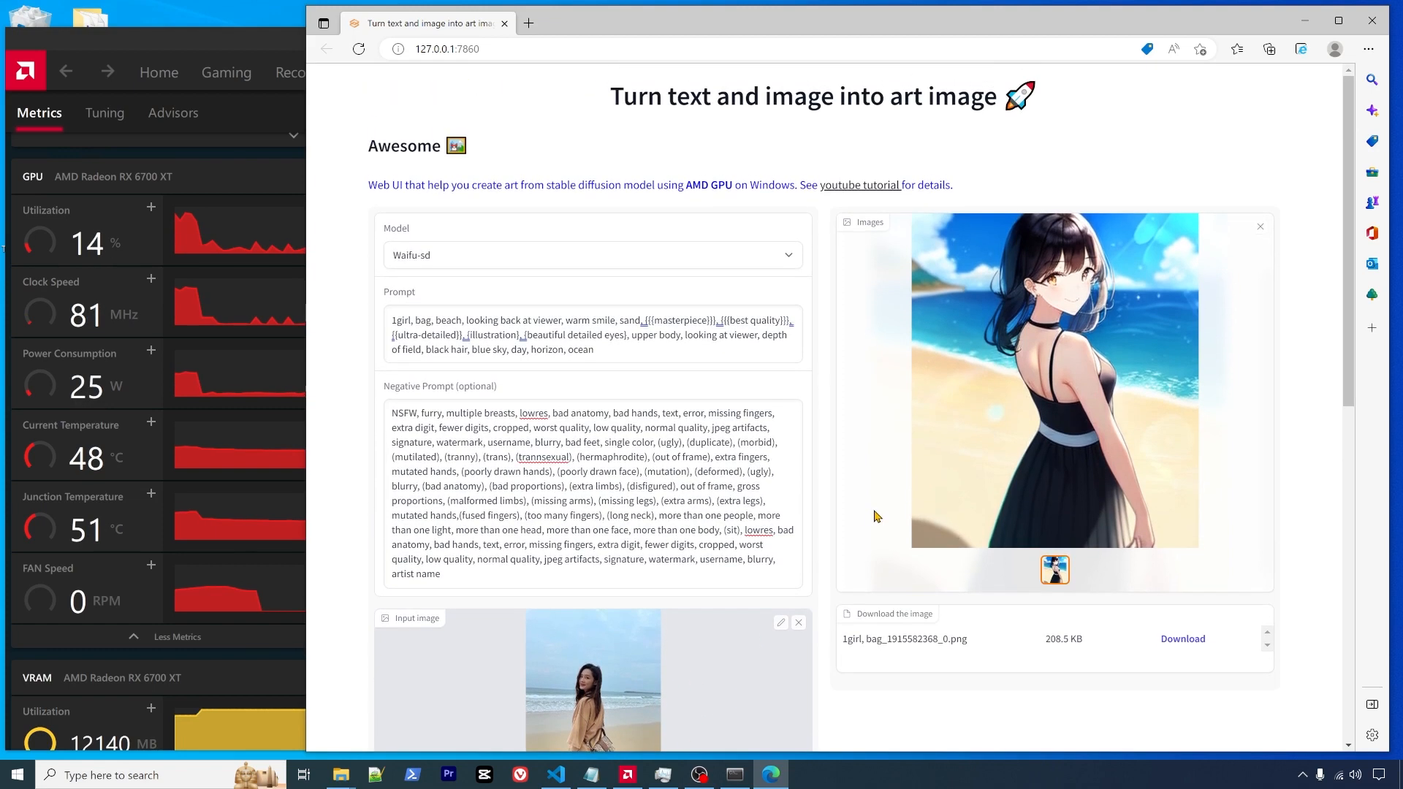
scroll(877, 517, "down", 2)
scroll(877, 517, "up", 2)
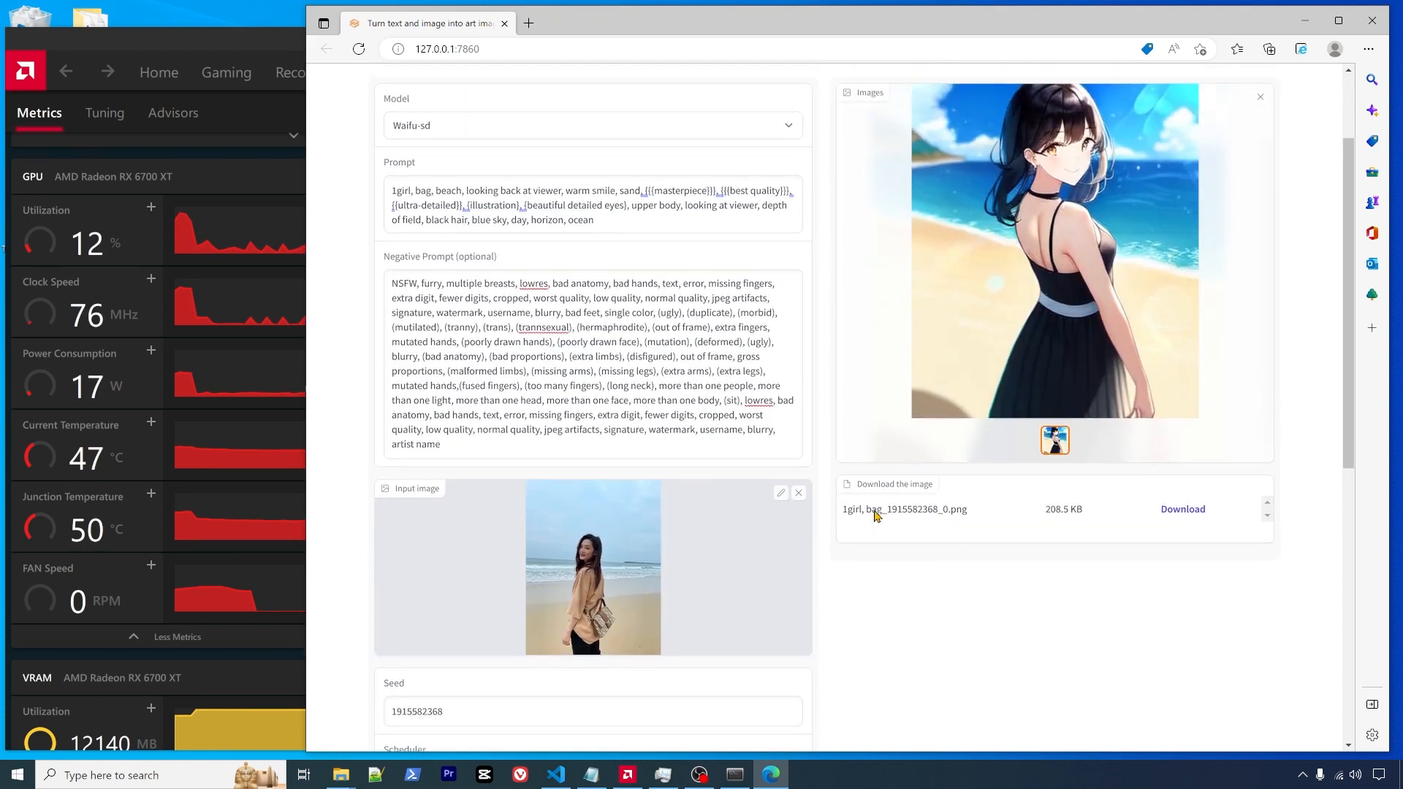
scroll(877, 517, "down", 1)
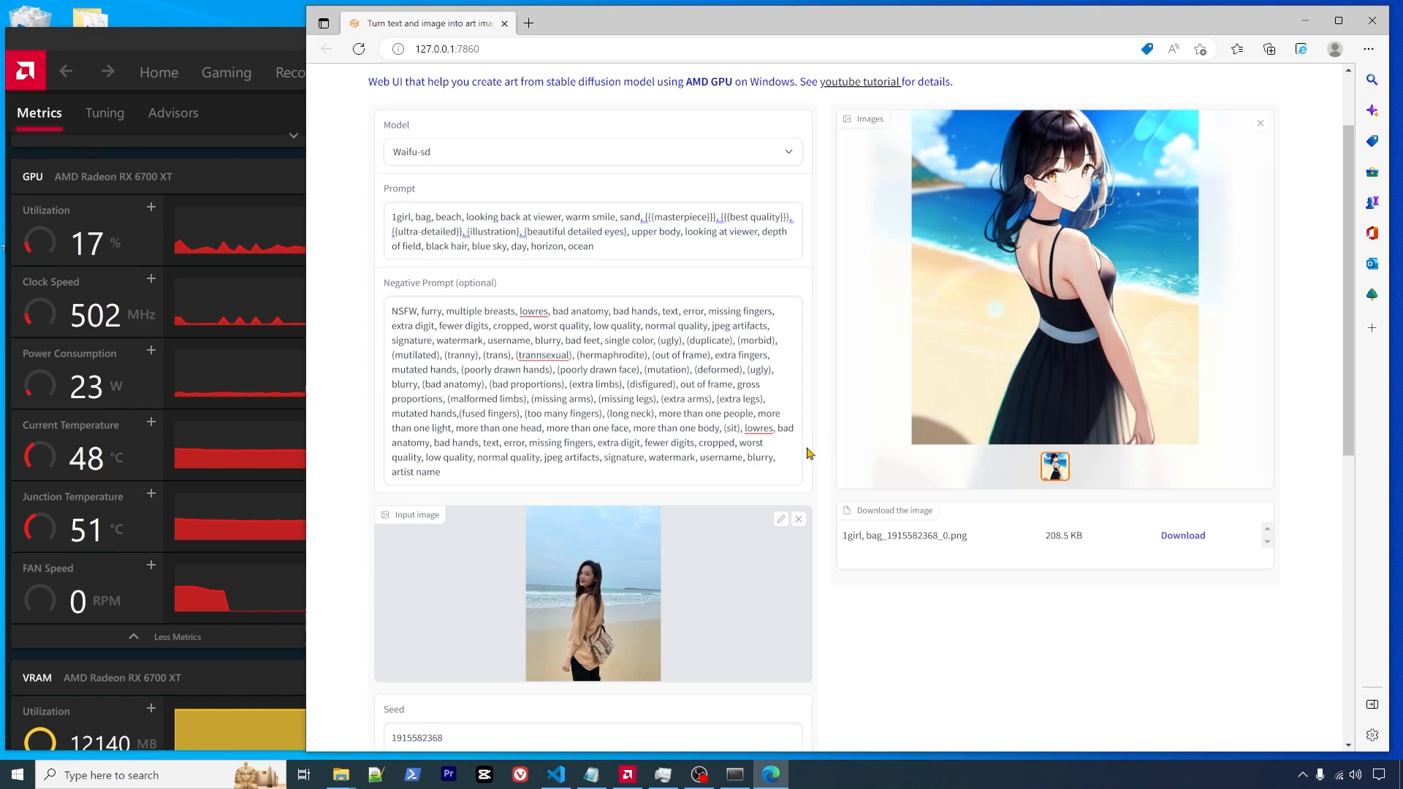
scroll(830, 475, "down", 2)
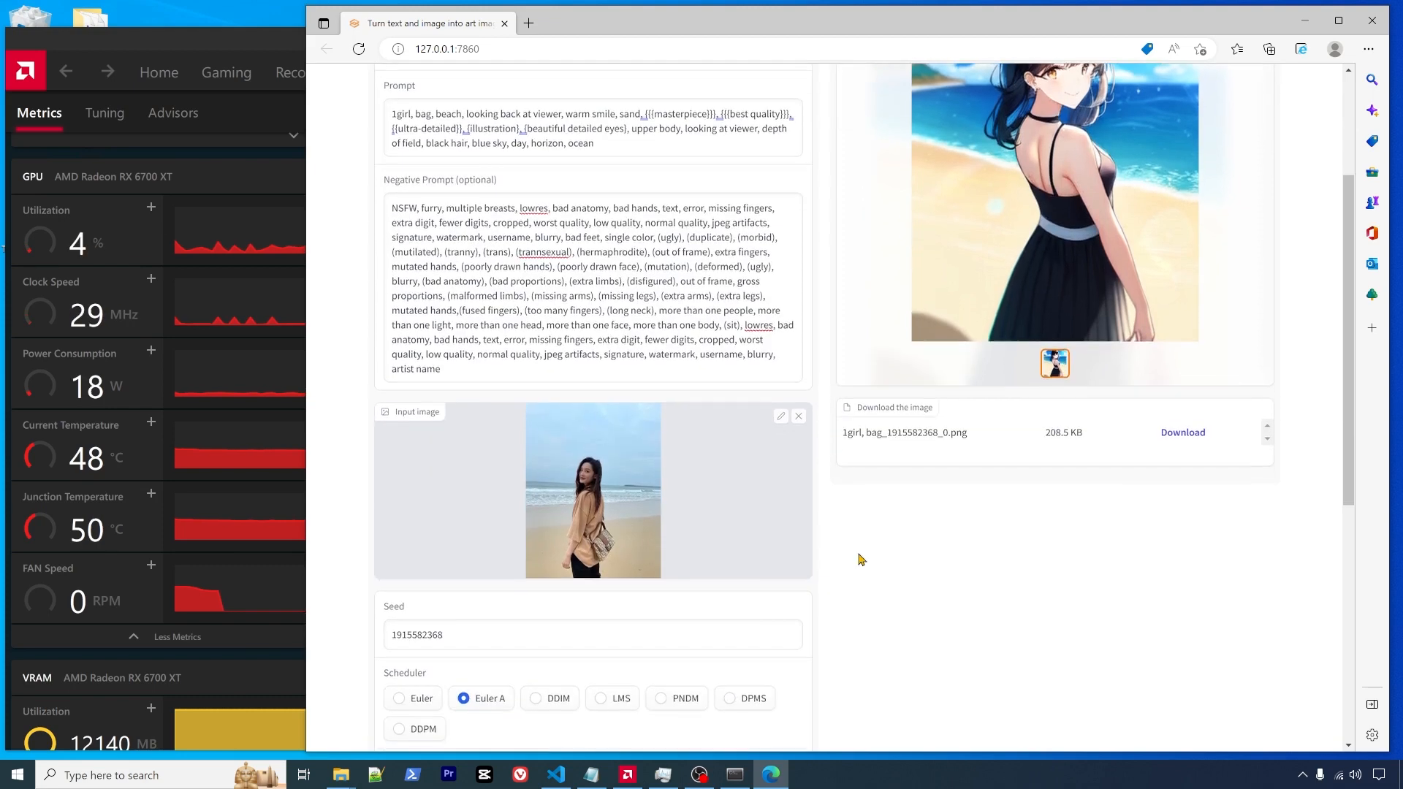
scroll(859, 561, "up", 1)
scroll(858, 569, "up", 2)
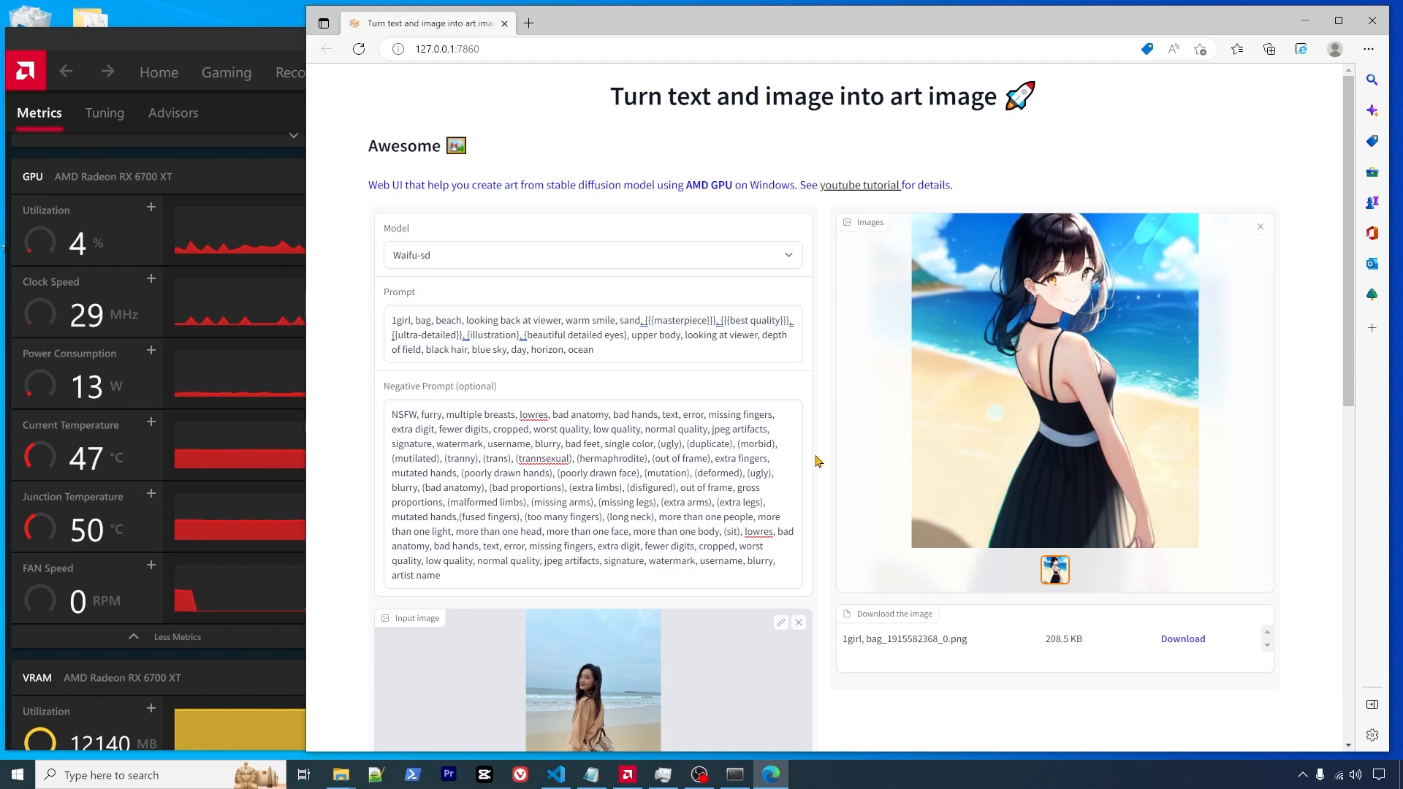
scroll(823, 459, "down", 4)
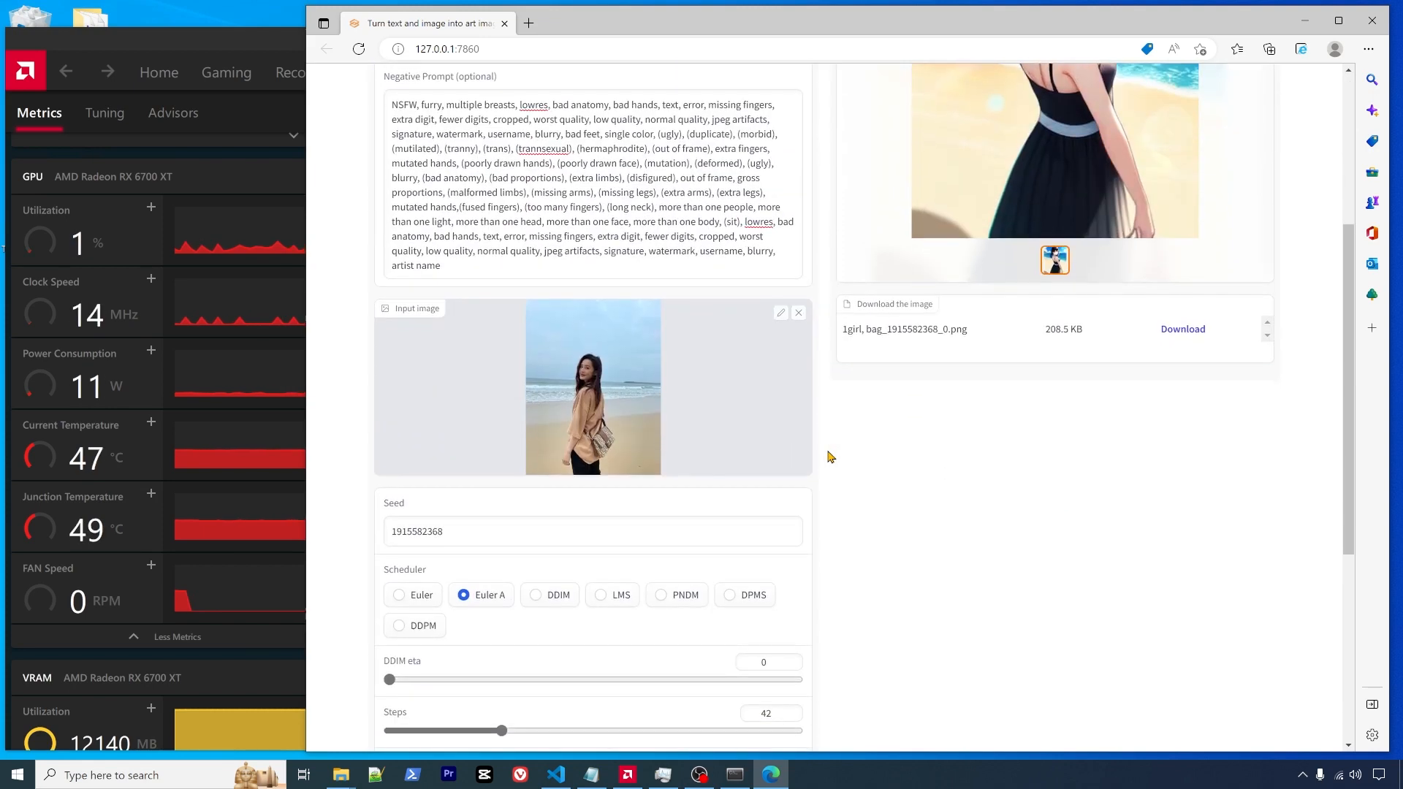
scroll(830, 456, "up", 1)
scroll(834, 455, "up", 3)
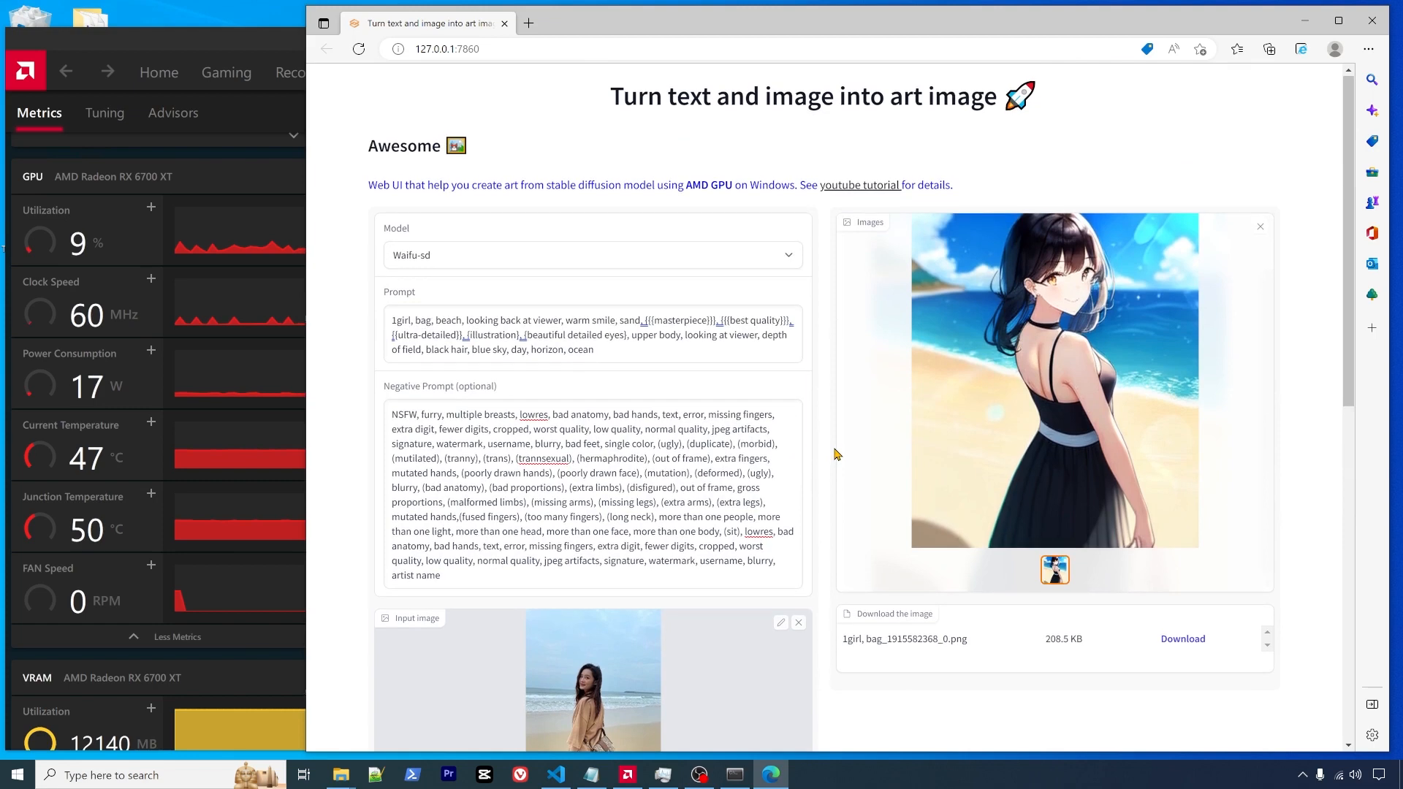
- Choose novelai-sd from the Model dropdown
left_click(794, 259)
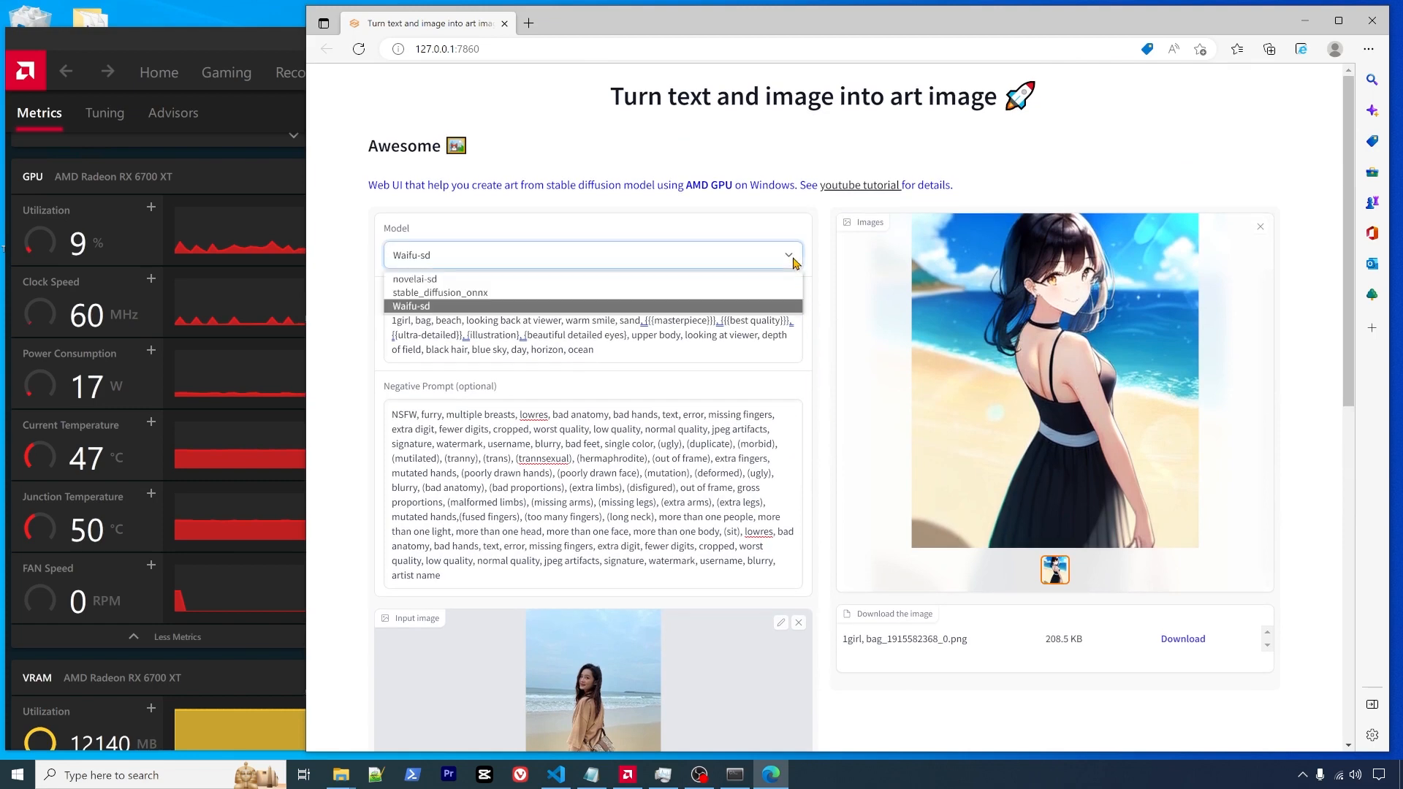
left_click(683, 280)
scroll(831, 416, "down", 7)
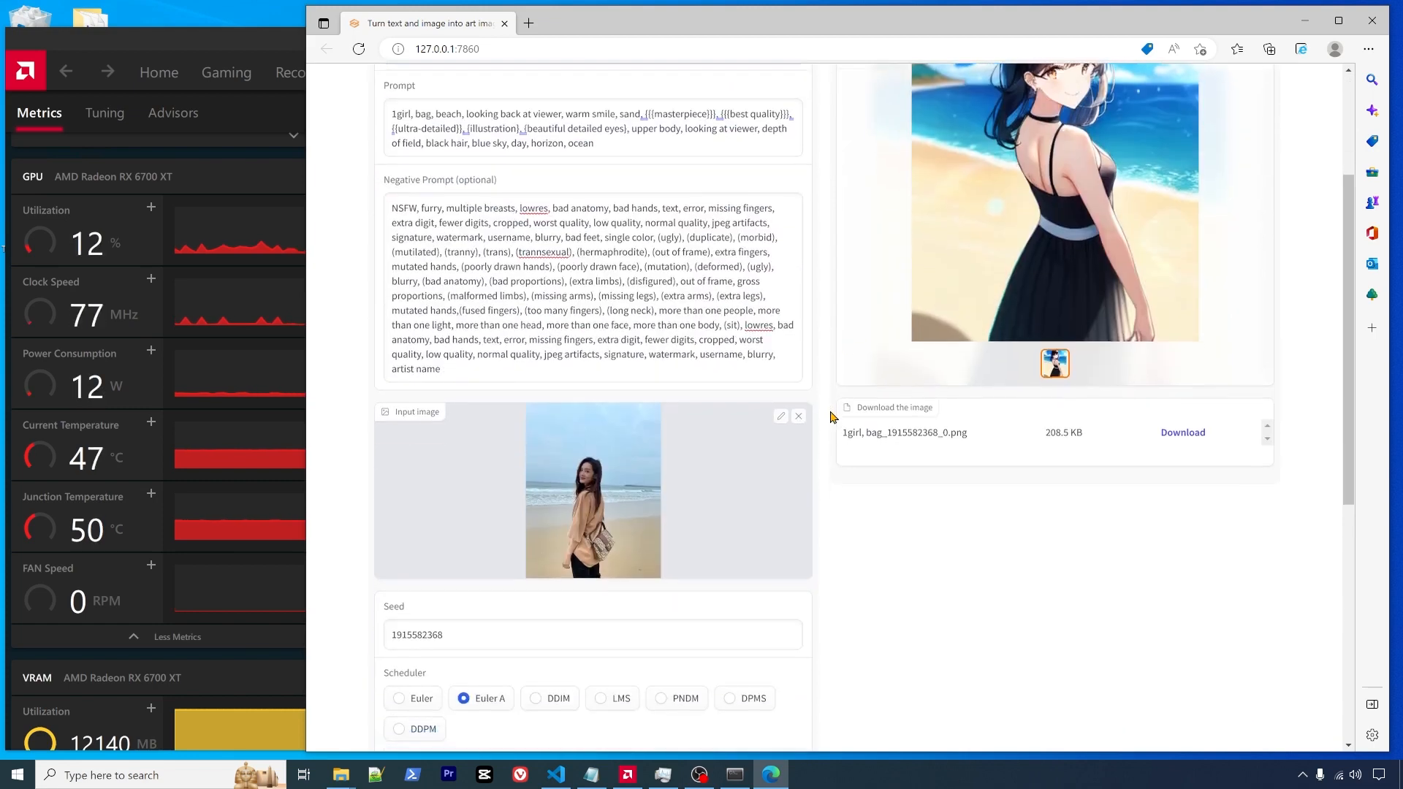
scroll(831, 416, "down", 2)
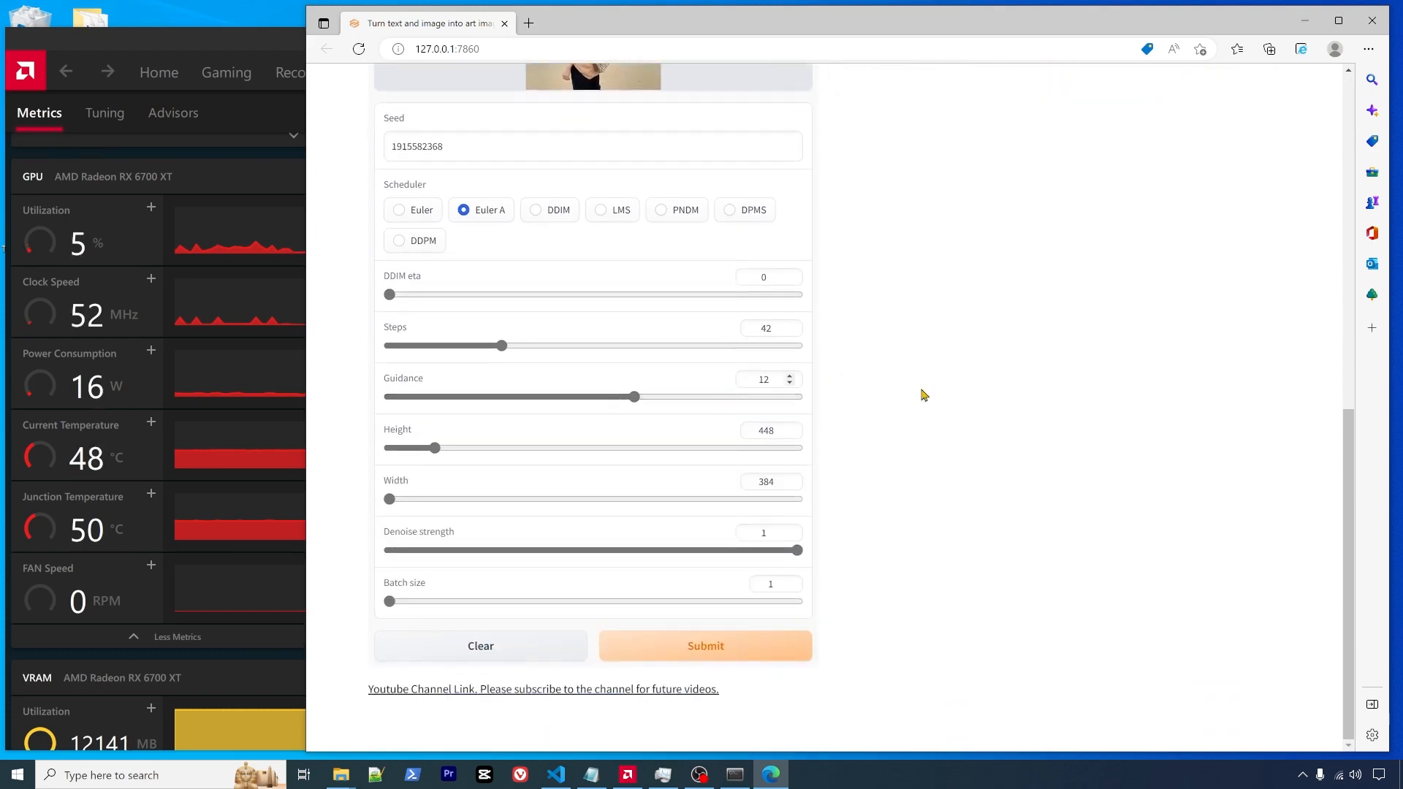
scroll(950, 402, "up", 4)
scroll(981, 411, "up", 5)
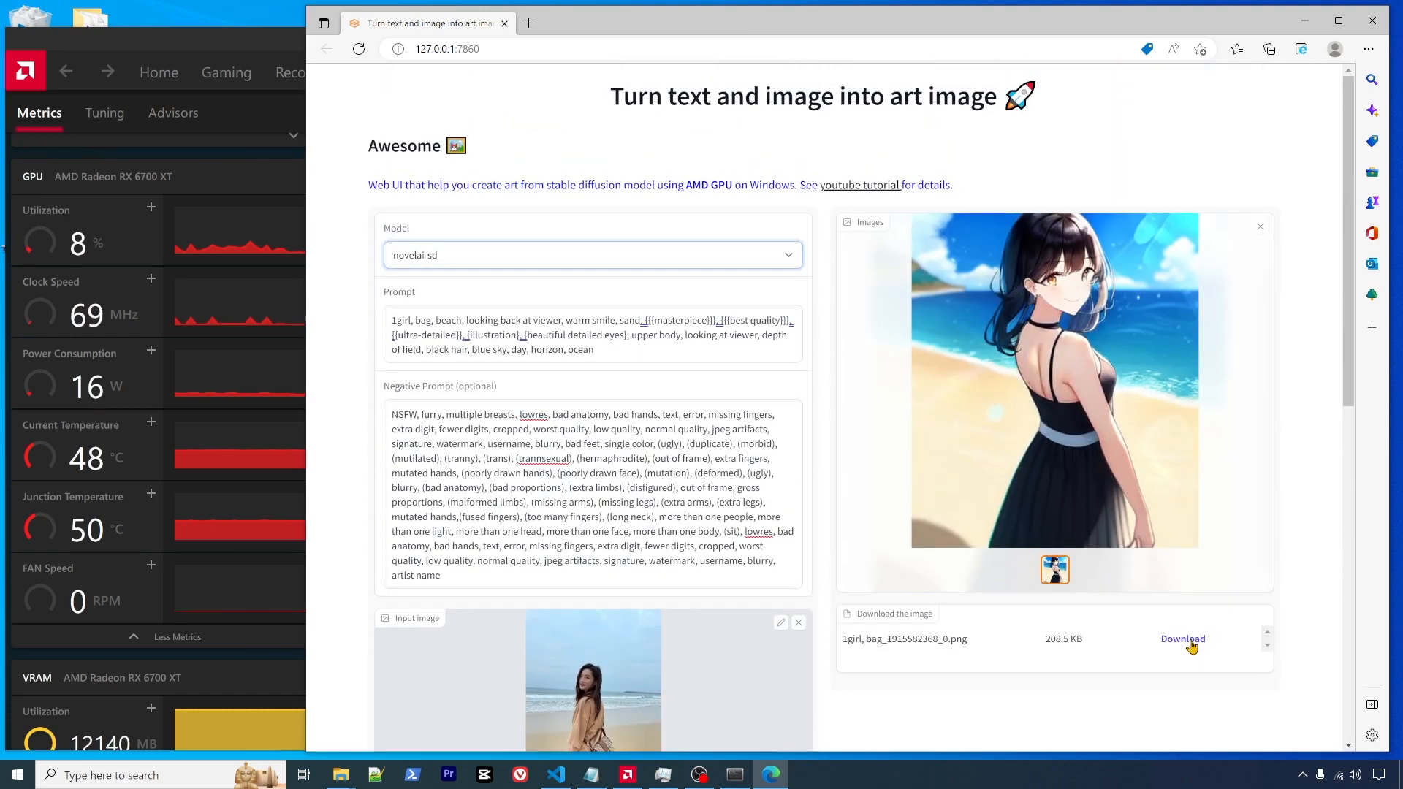
scroll(926, 646, "down", 1)
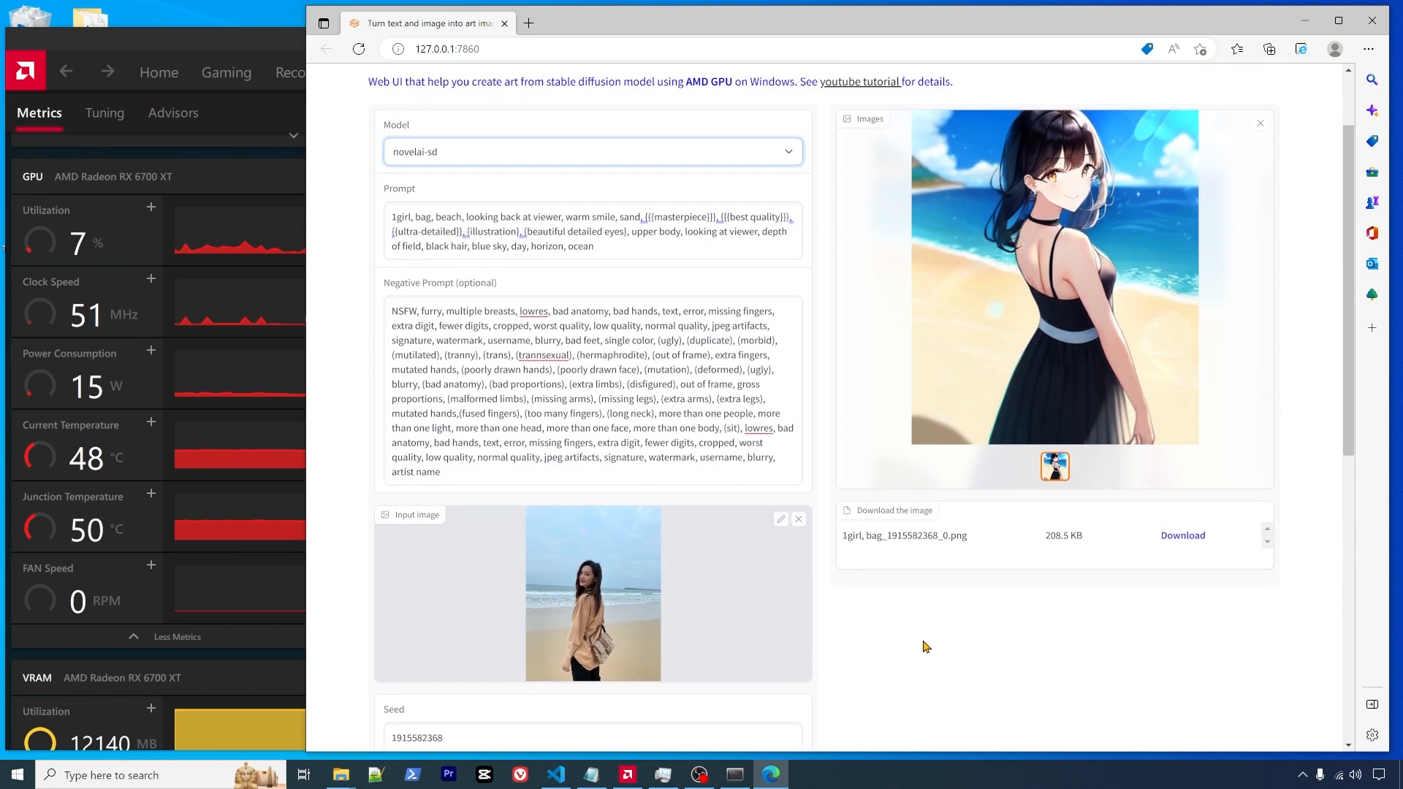
left_click(892, 539)
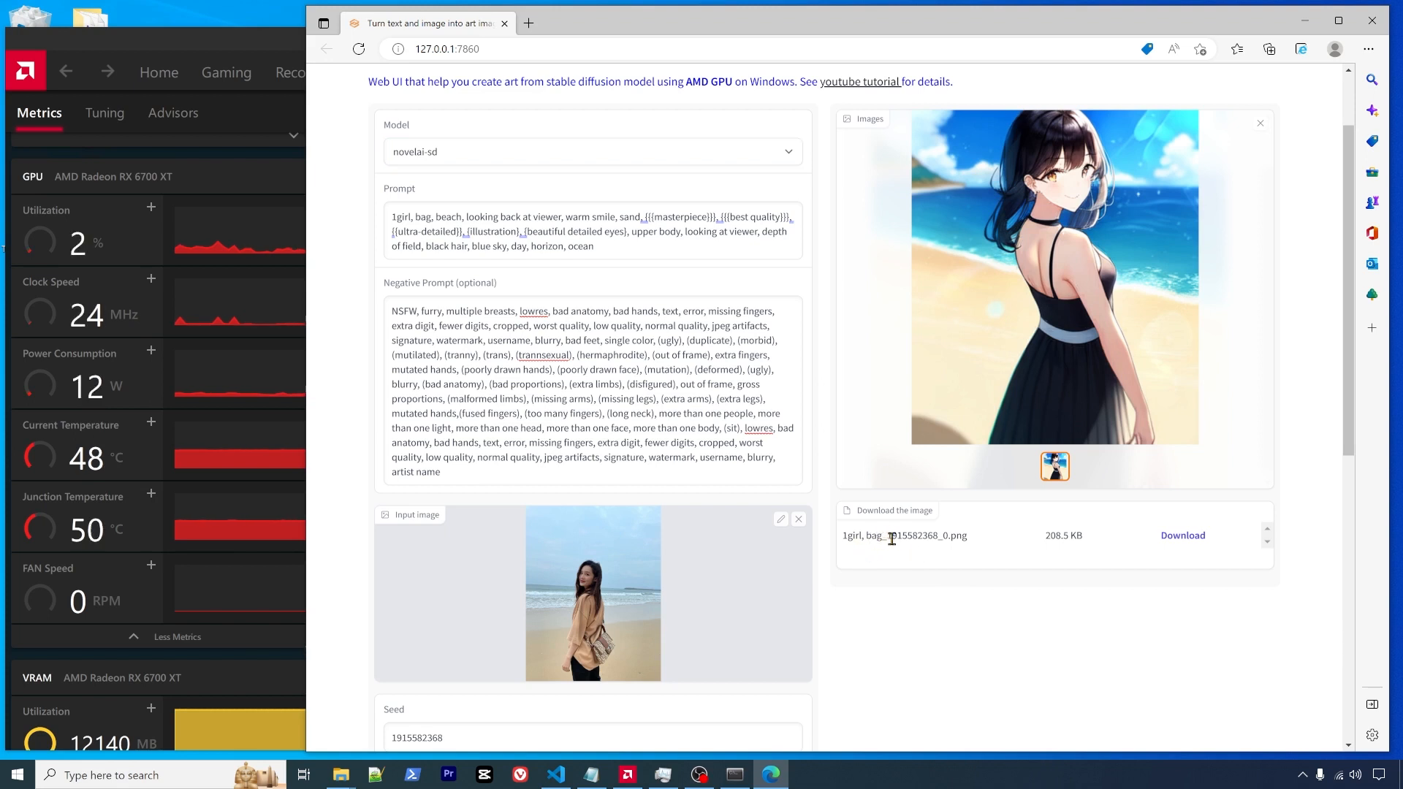
left_click_drag(917, 539, 940, 539)
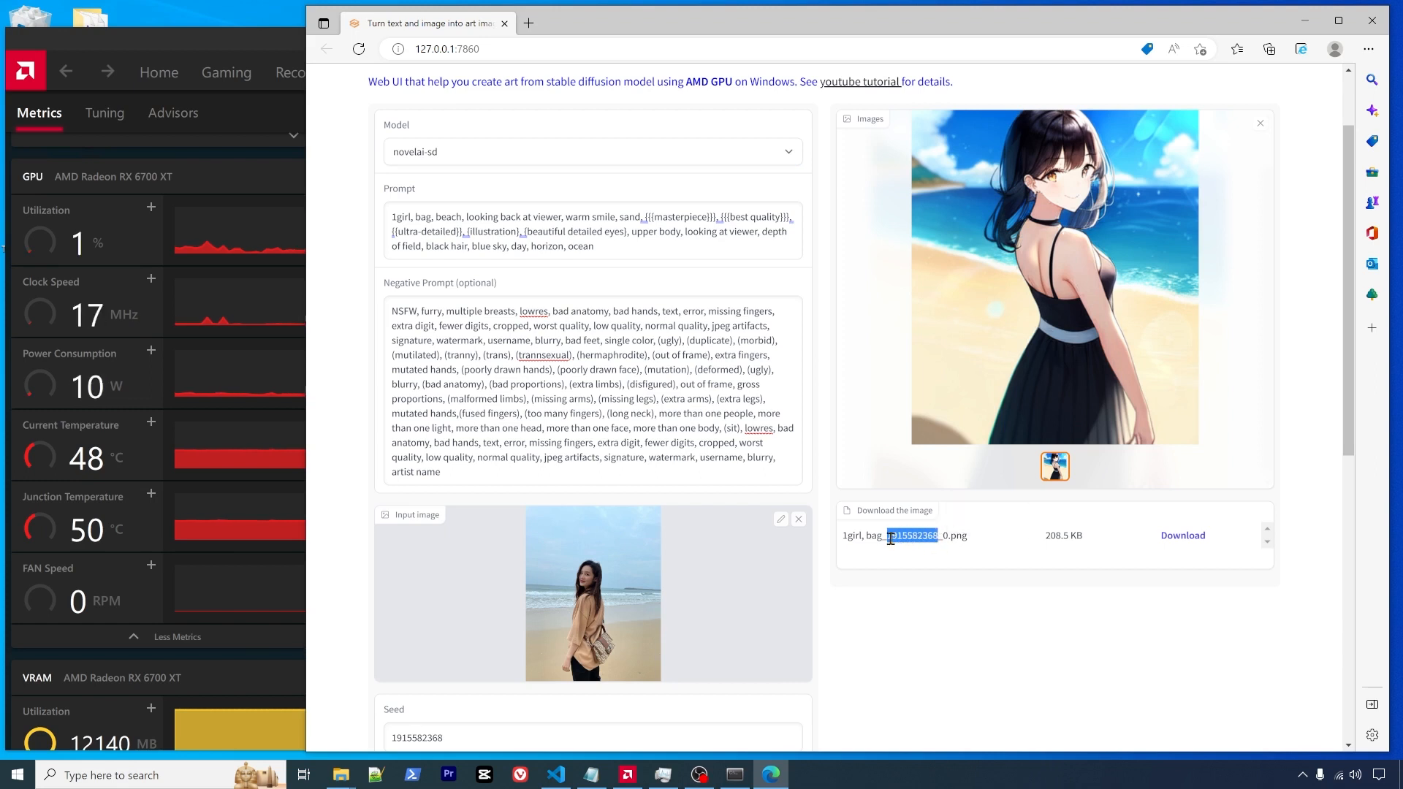
left_click(892, 540)
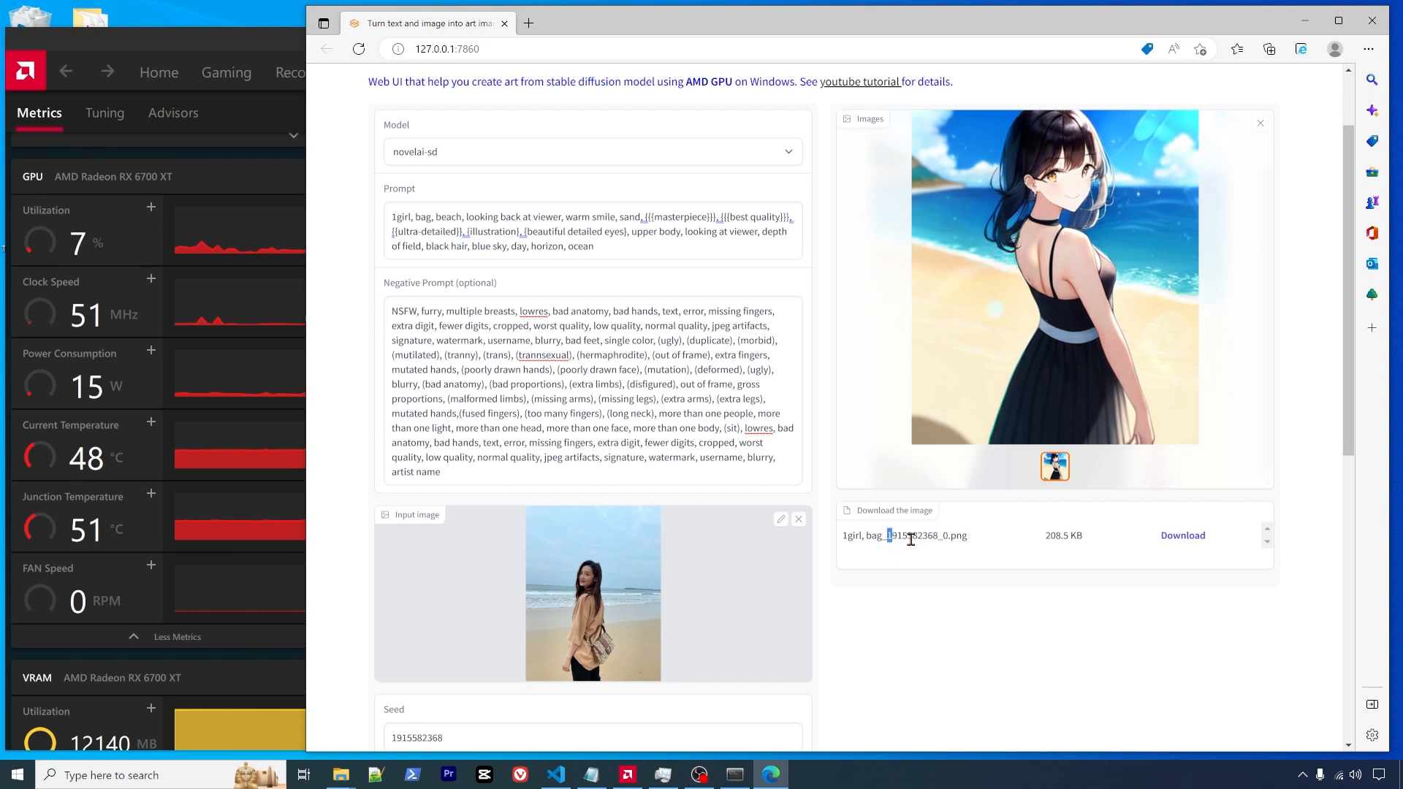
left_click_drag(911, 539, 940, 541)
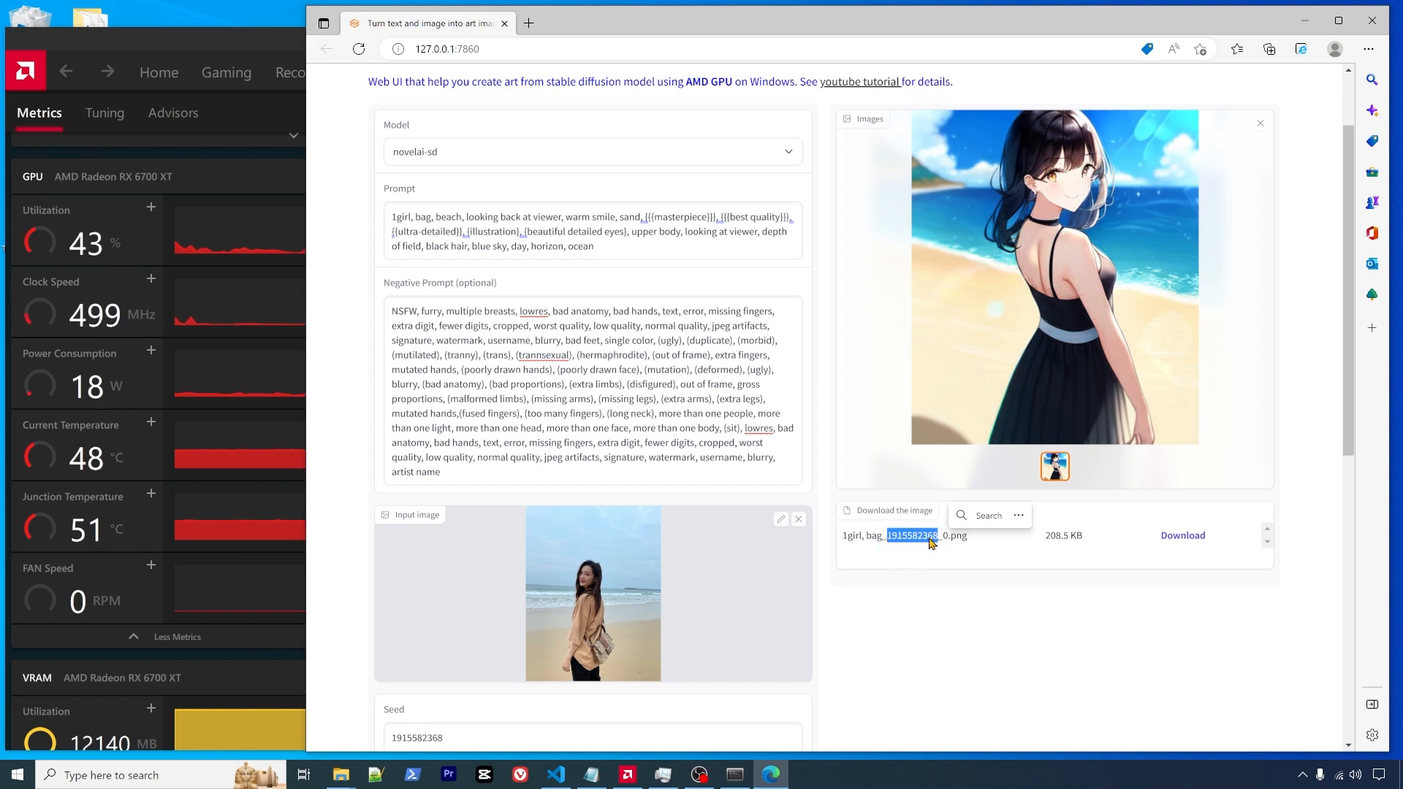
scroll(930, 541, "down", 1)
scroll(930, 541, "down", 2)
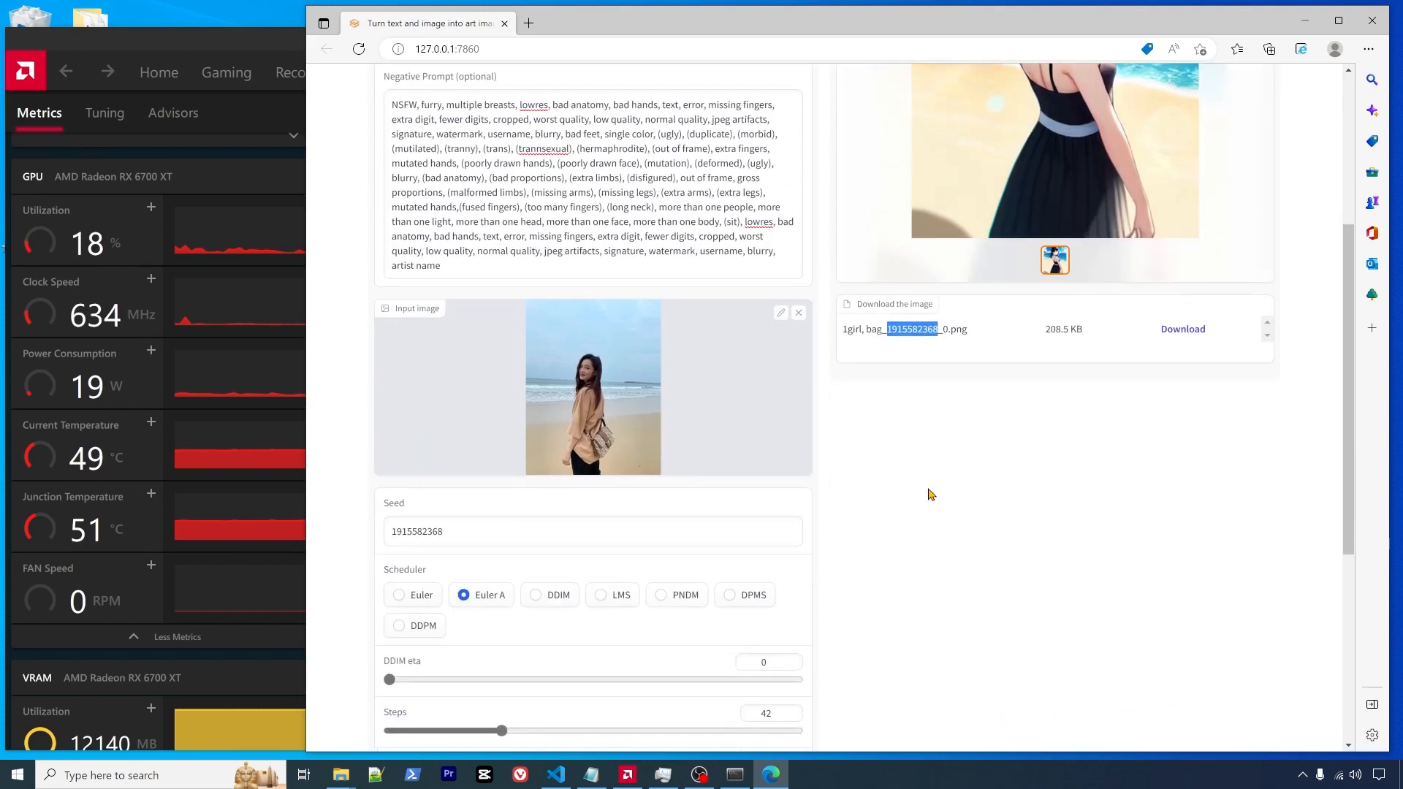
left_click_drag(913, 330, 445, 539)
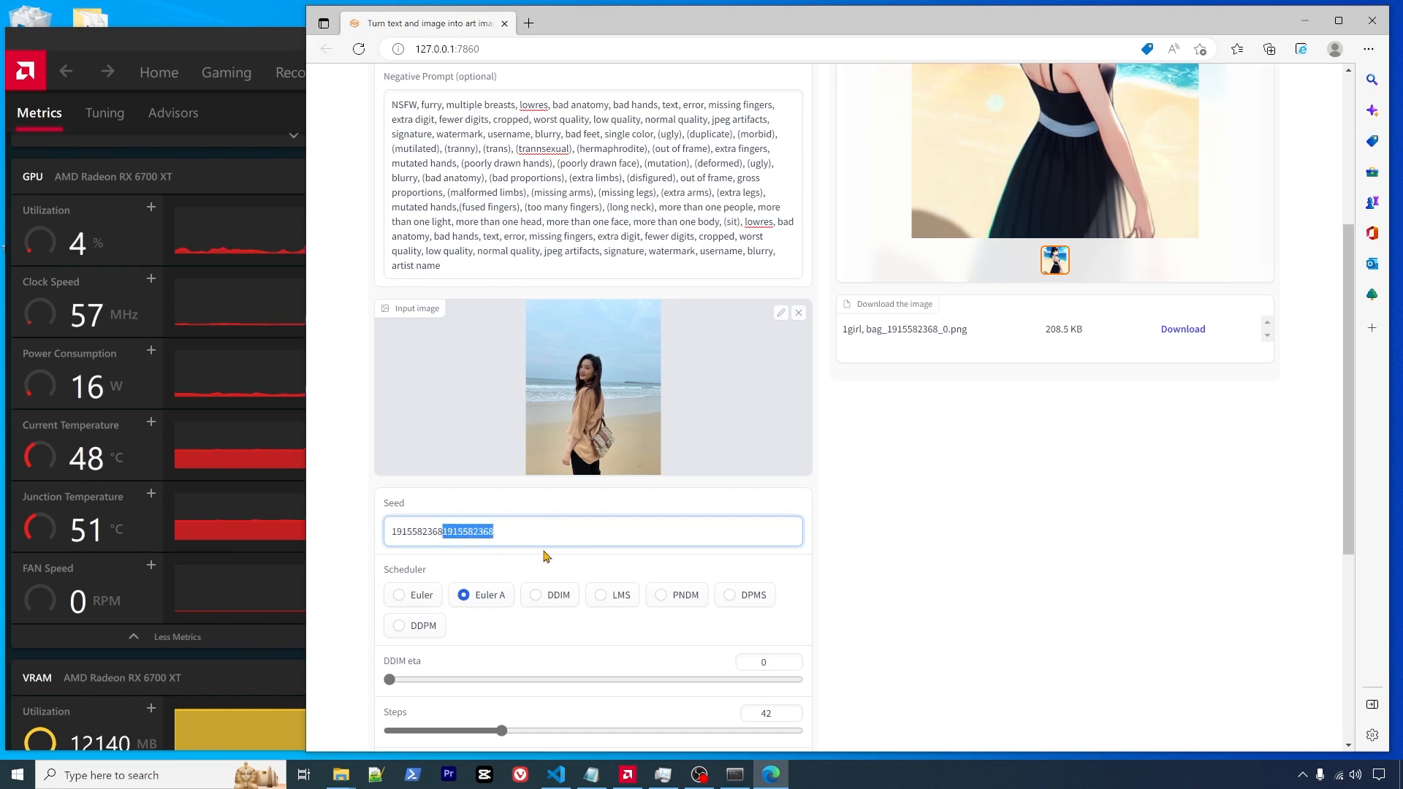
key("BackSpace")
scroll(839, 413, "up", 3)
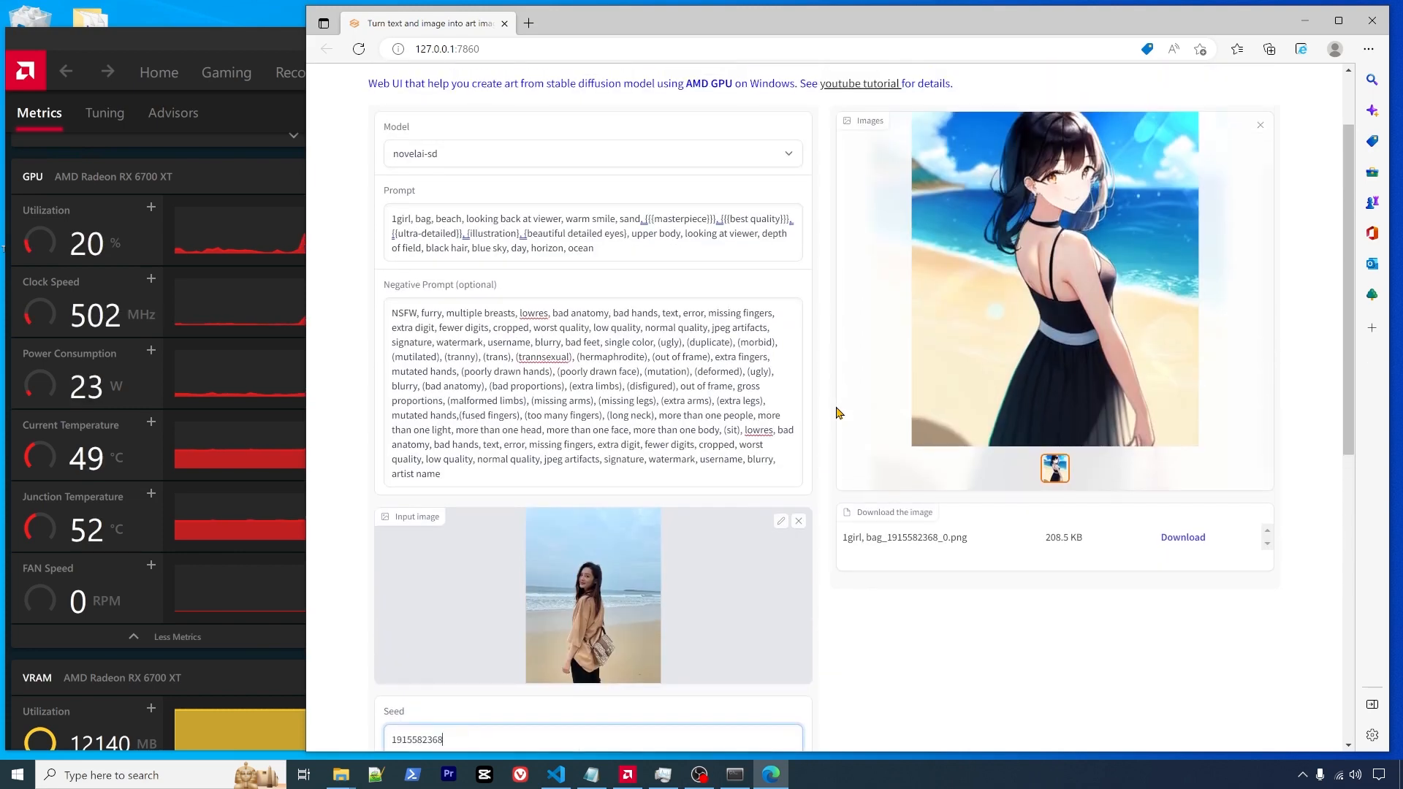
scroll(838, 413, "up", 2)
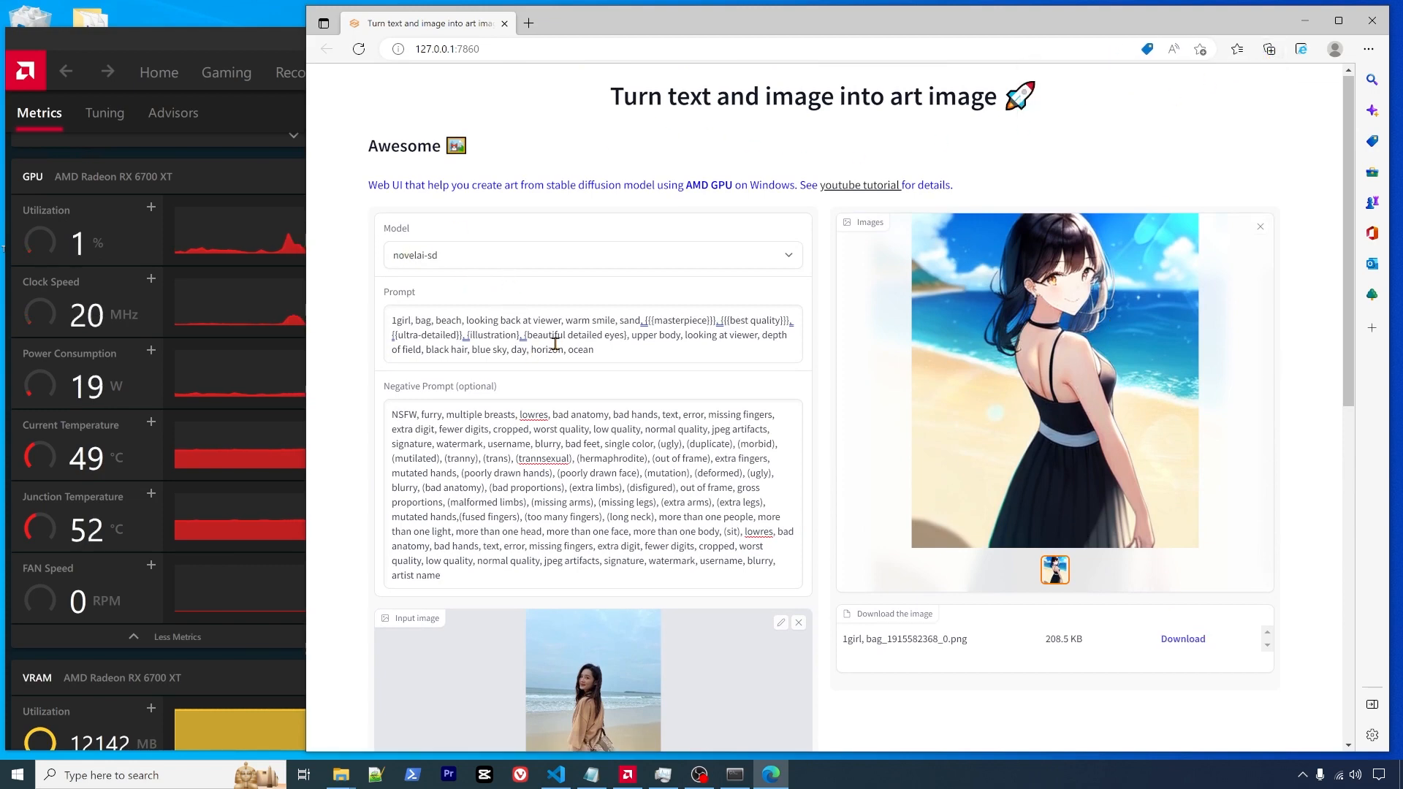
- Raise sampling Steps to 60
scroll(821, 544, "down", 7)
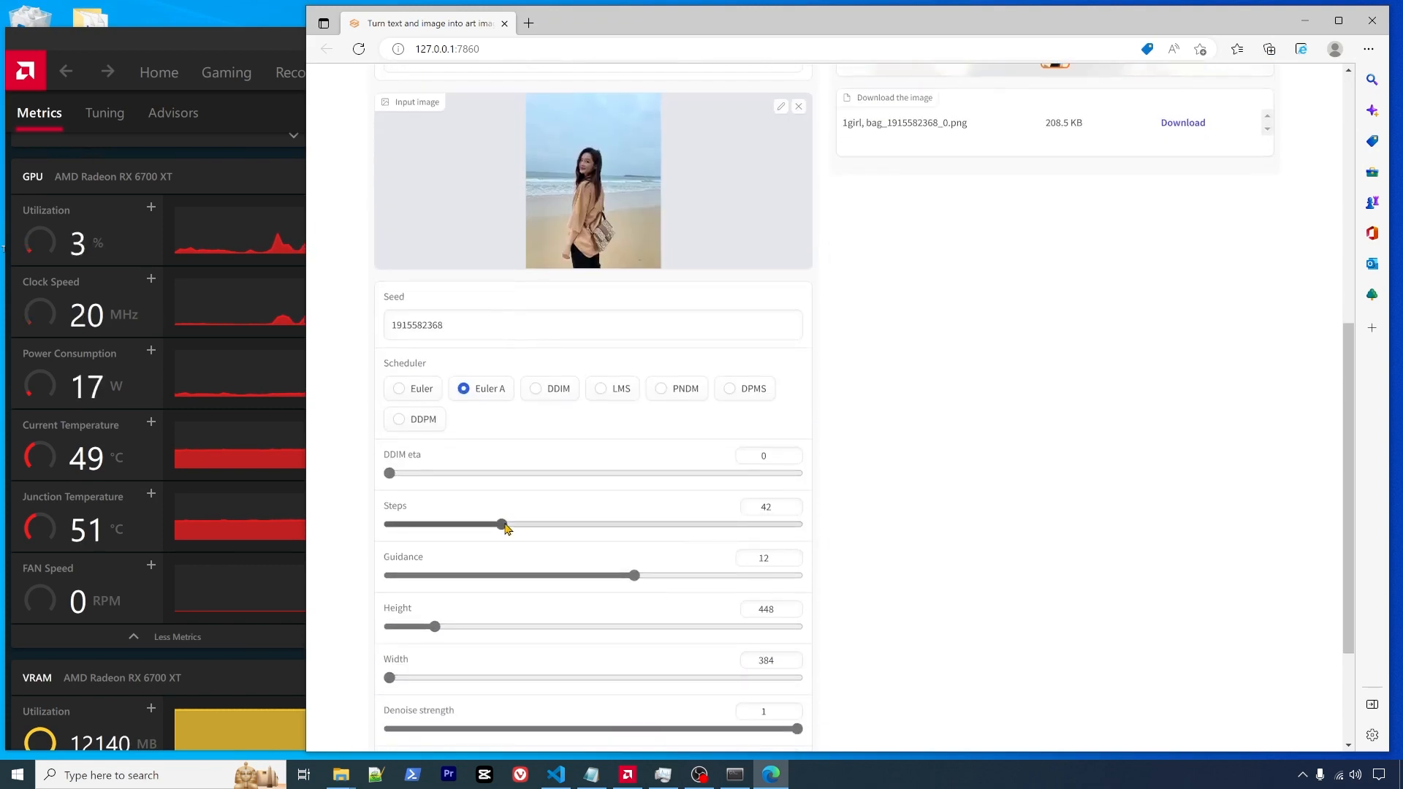
left_click_drag(506, 526, 549, 526)
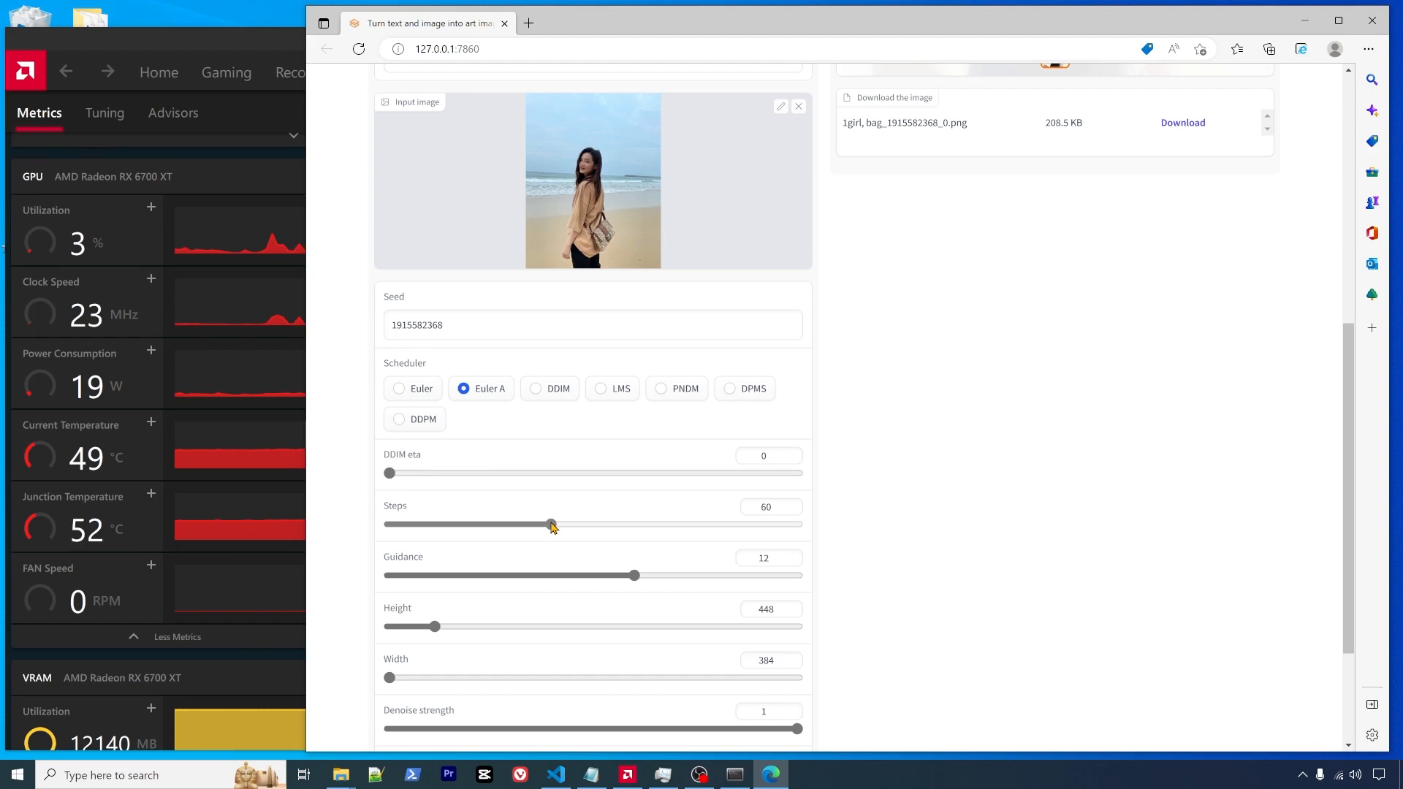
scroll(977, 505, "up", 7)
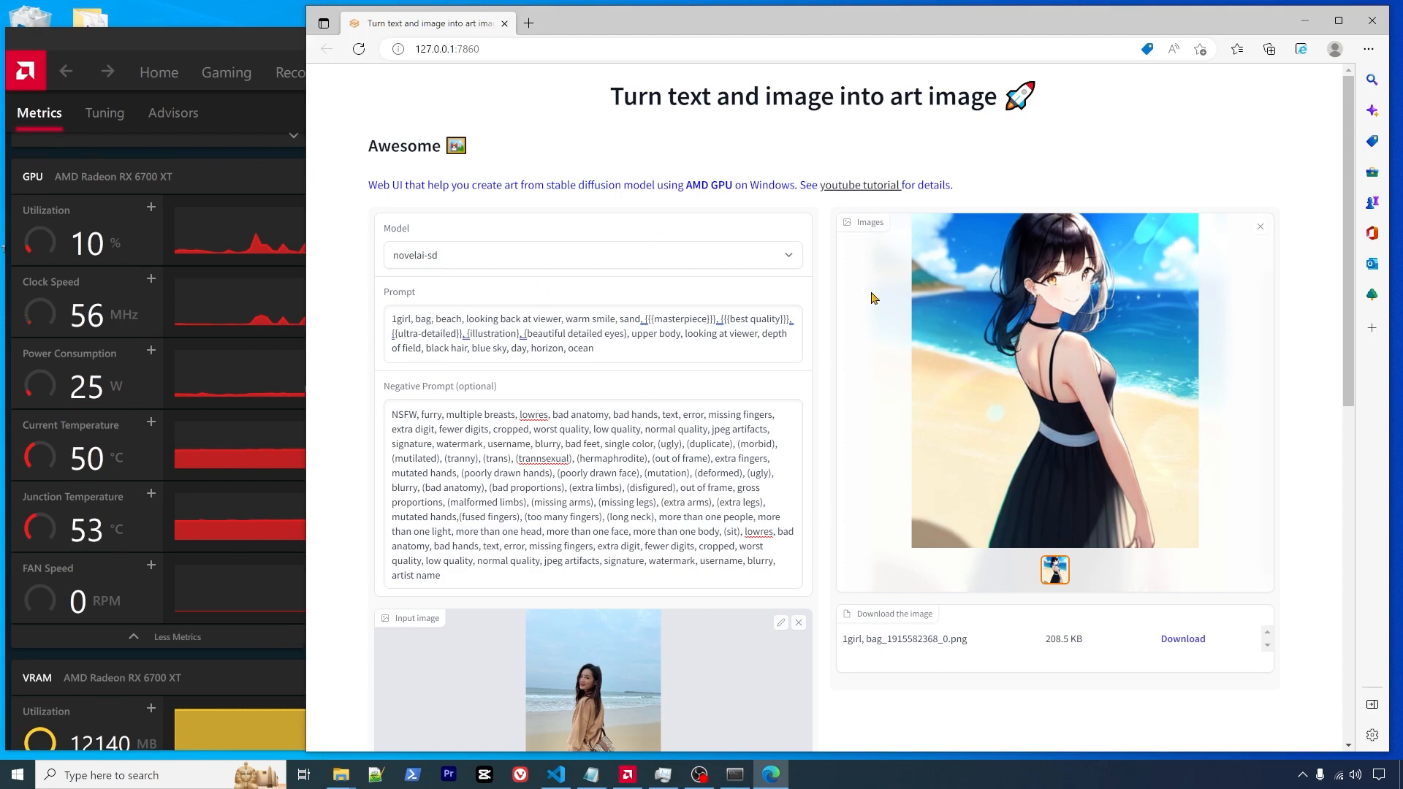
scroll(848, 458, "down", 10)
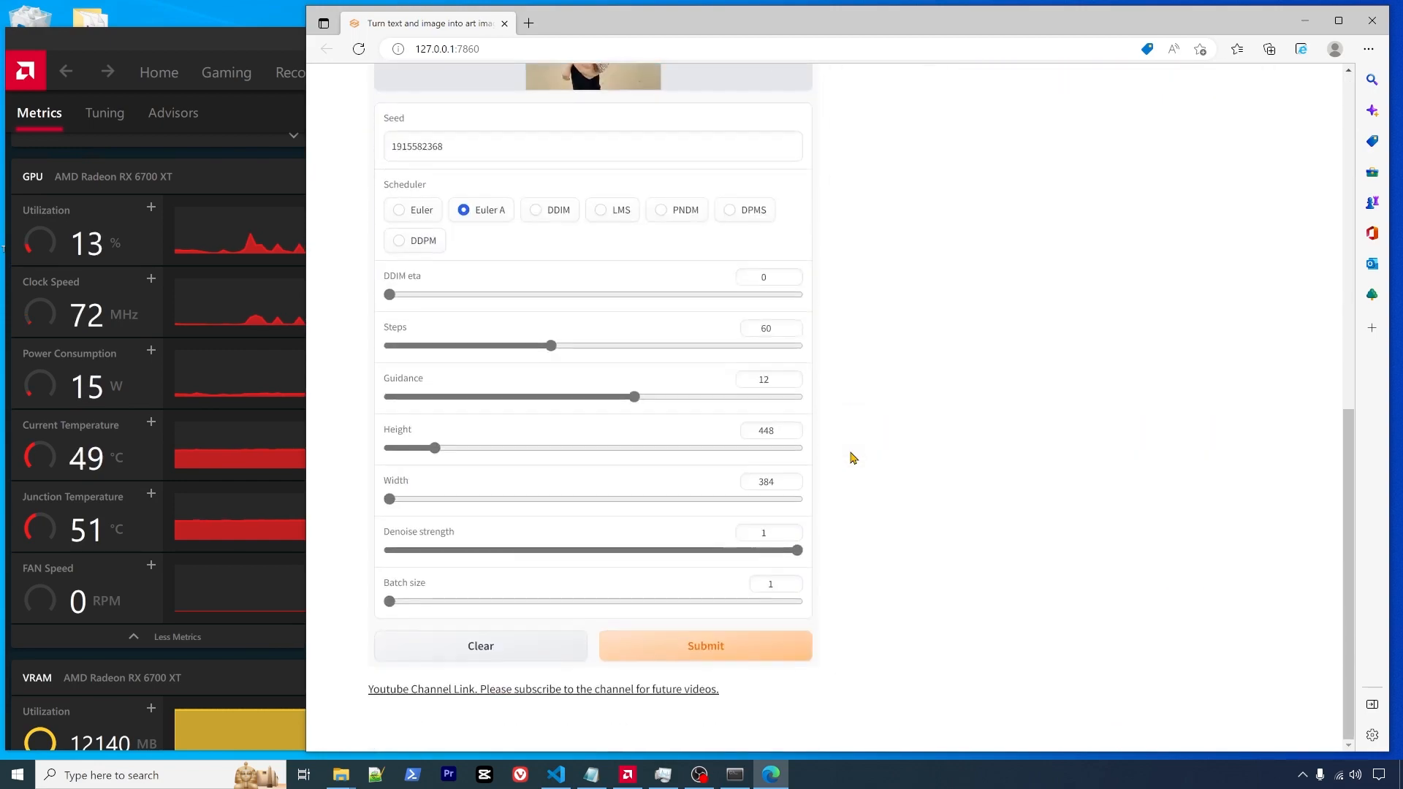
scroll(849, 457, "up", 6)
scroll(851, 457, "up", 4)
scroll(852, 457, "down", 10)
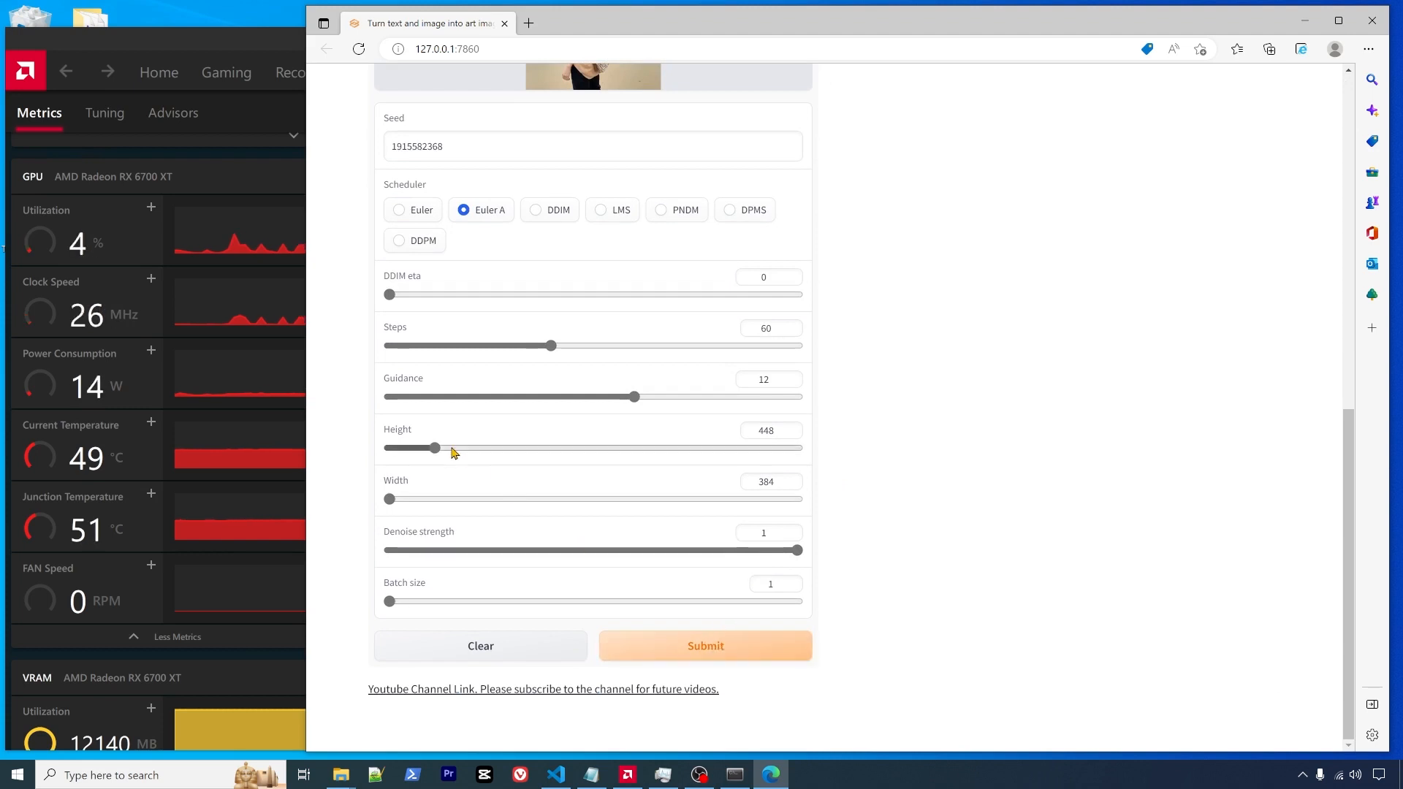
- Enlarge the output size to 448 wide by 576 high
left_click_drag(436, 448, 469, 453)
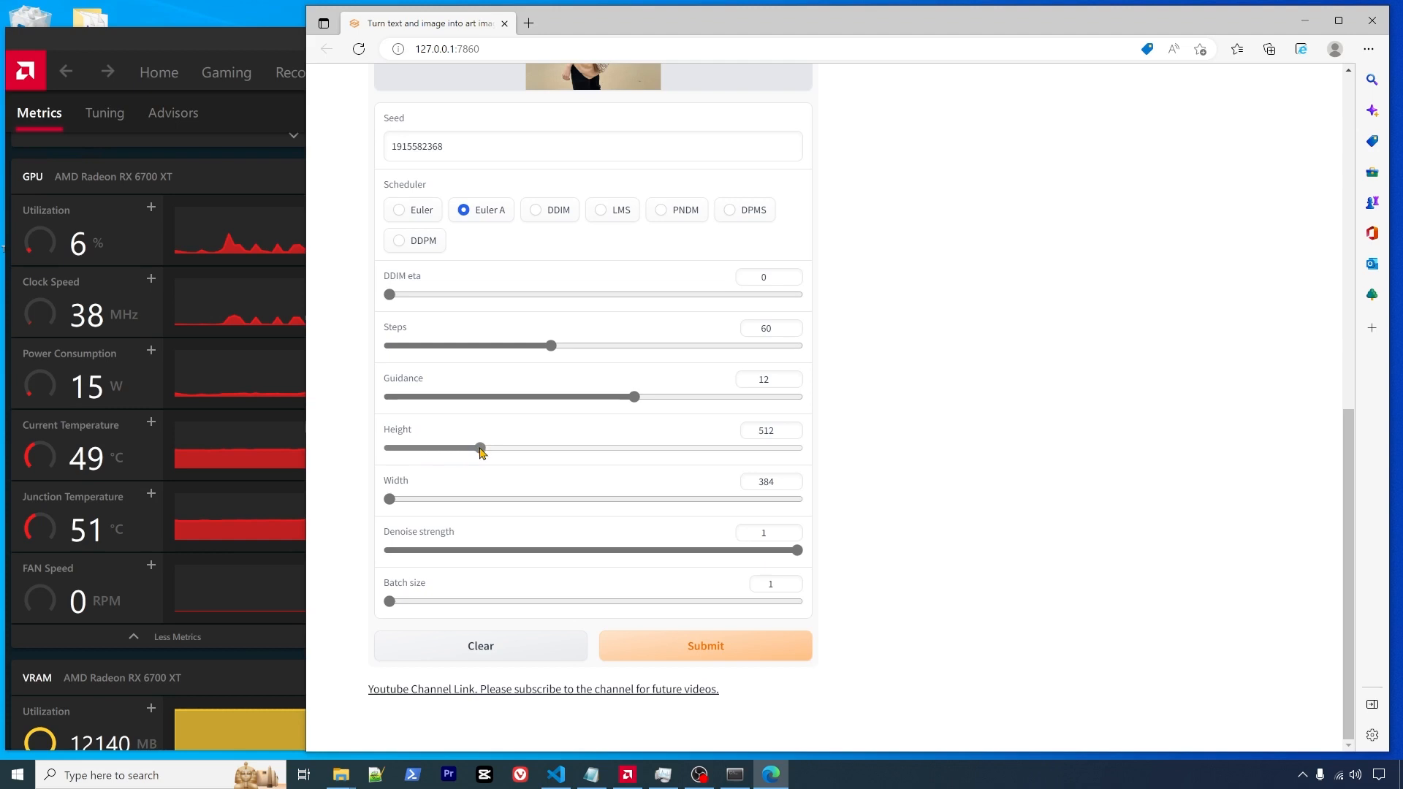
left_click_drag(391, 499, 416, 506)
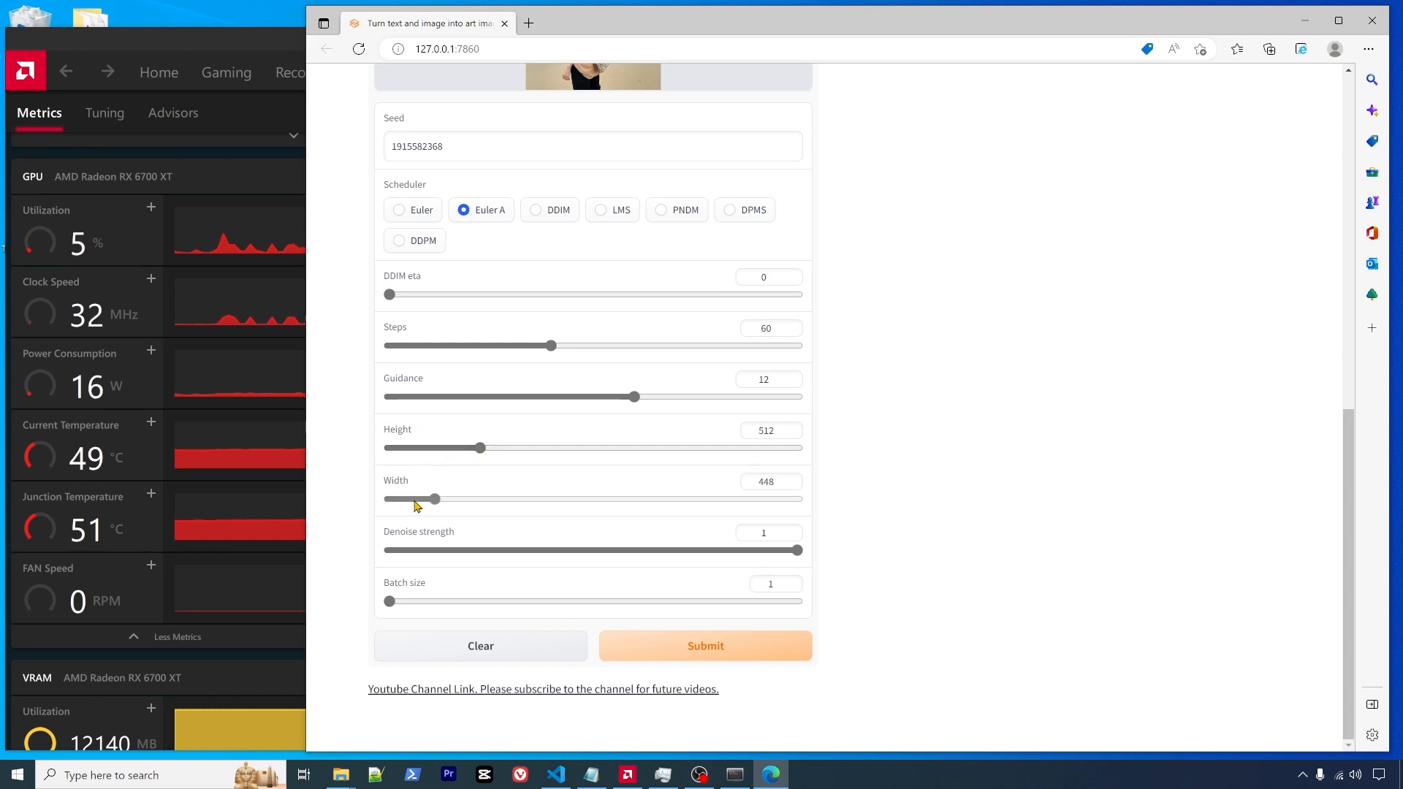
left_click_drag(495, 448, 515, 450)
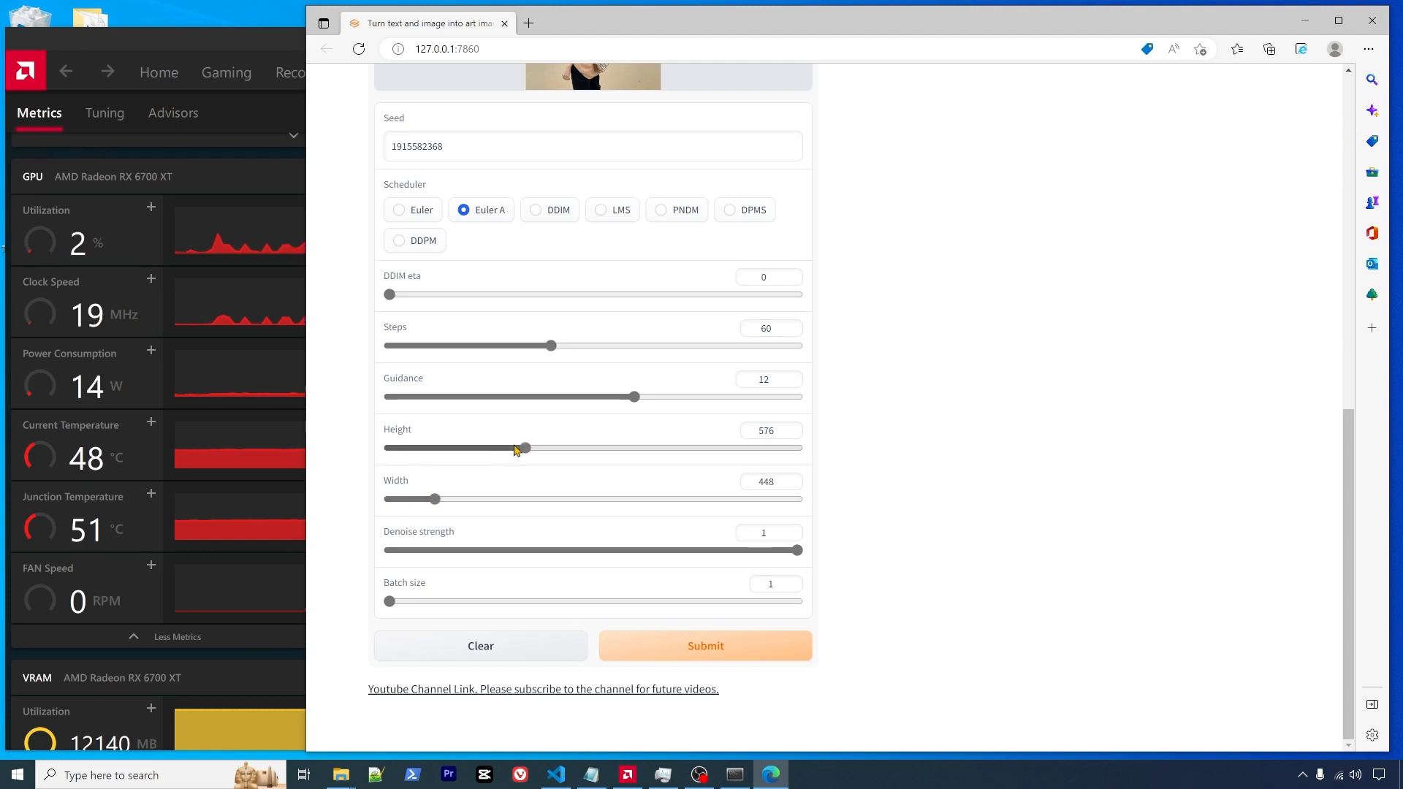
- Submit a new novelai-sd generation with these settings
scroll(949, 407, "up", 8)
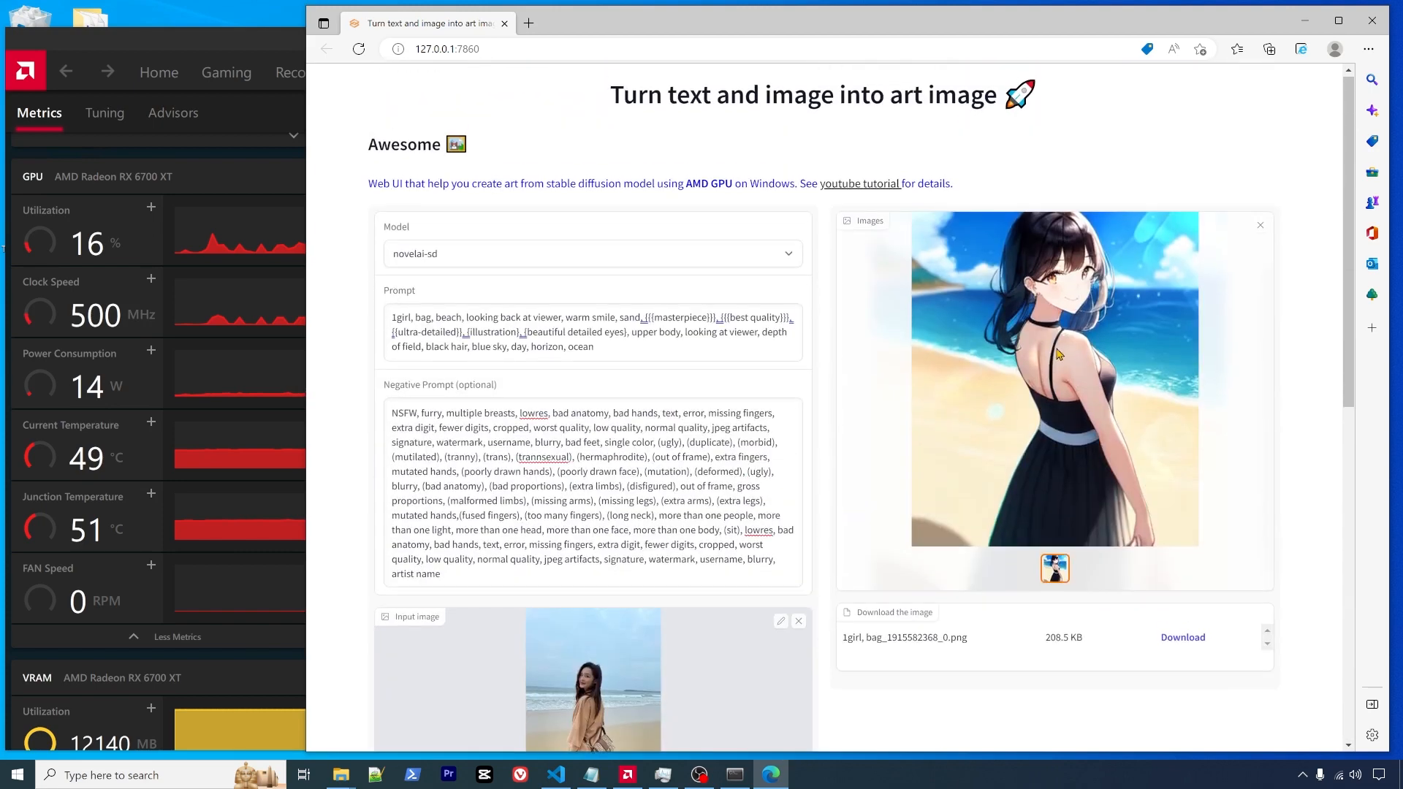
scroll(903, 500, "down", 10)
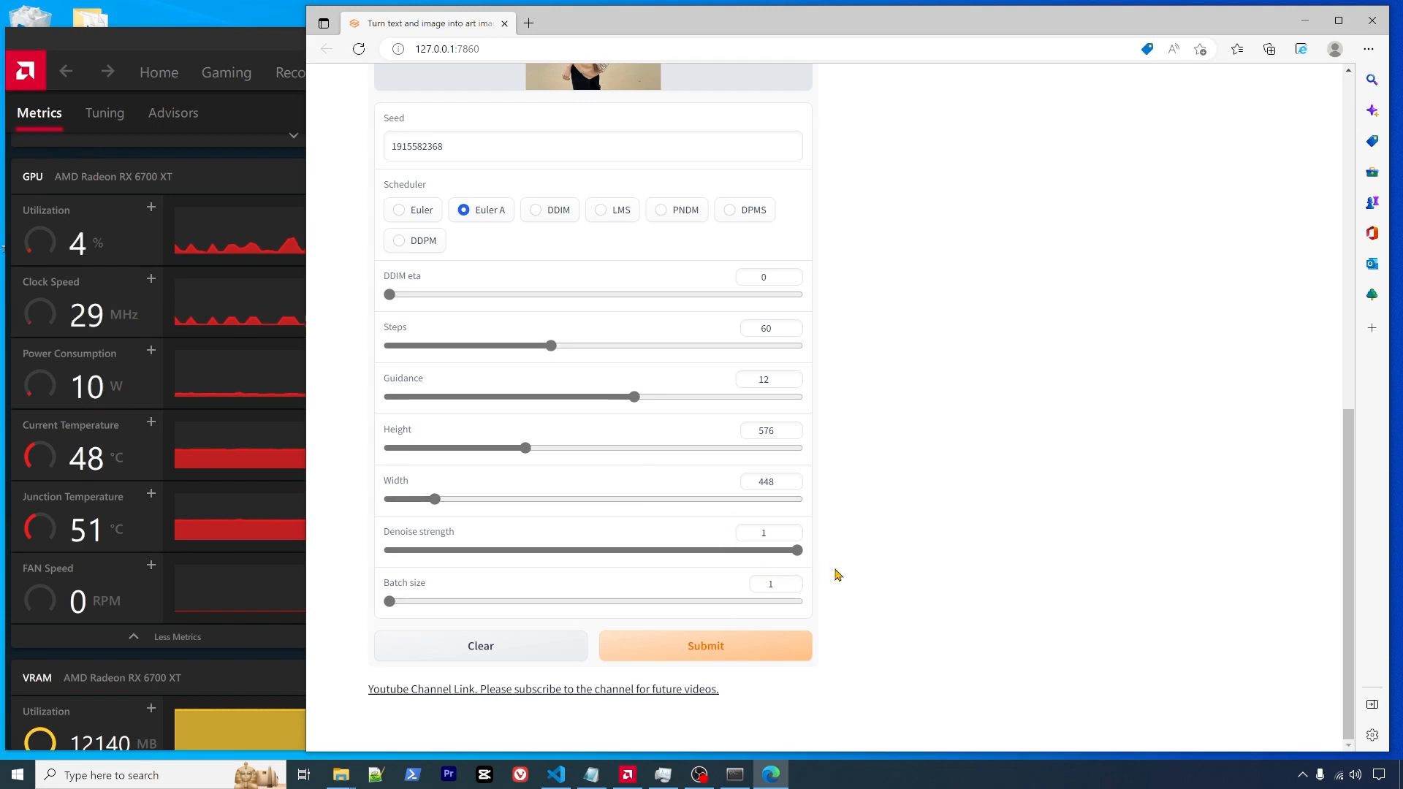
scroll(949, 570, "up", 10)
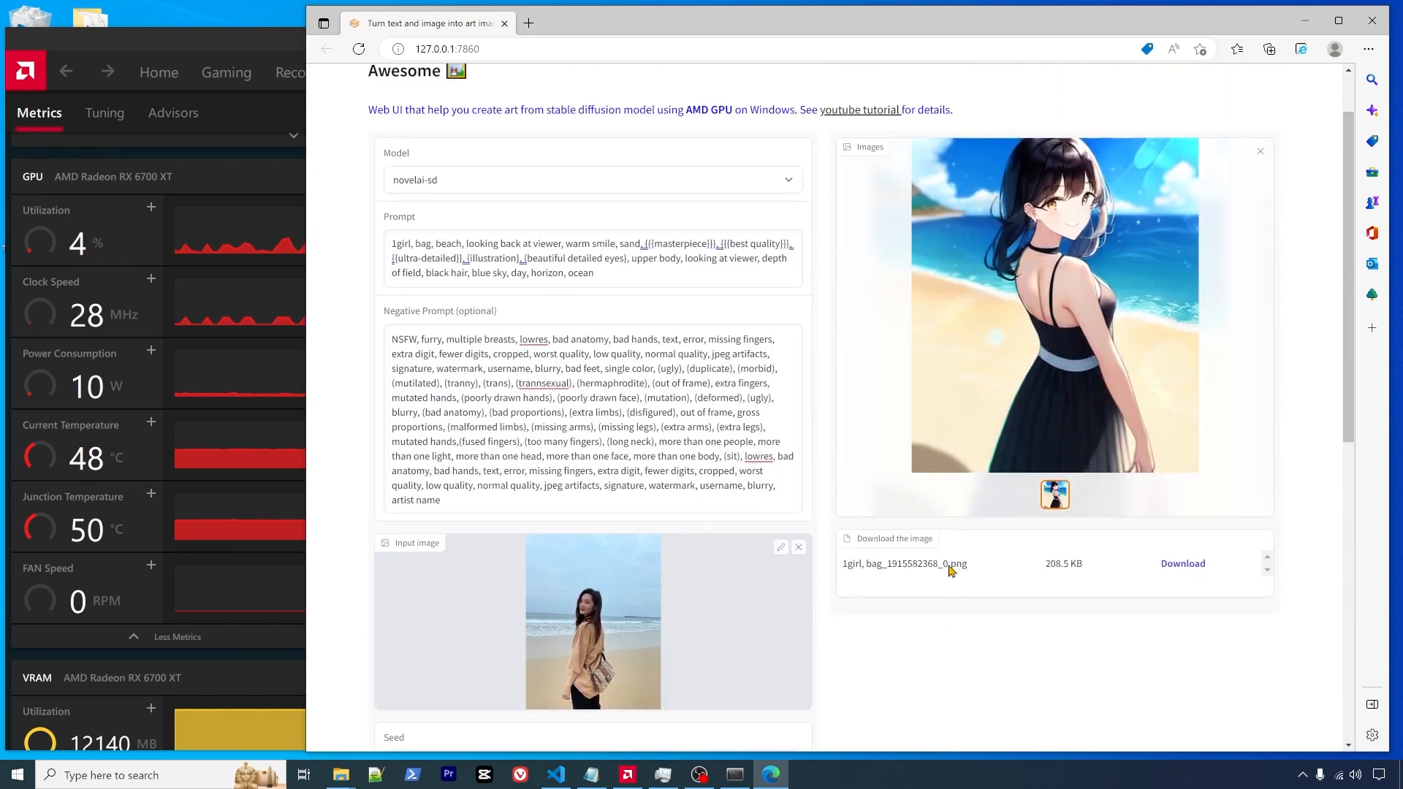
scroll(949, 564, "down", 10)
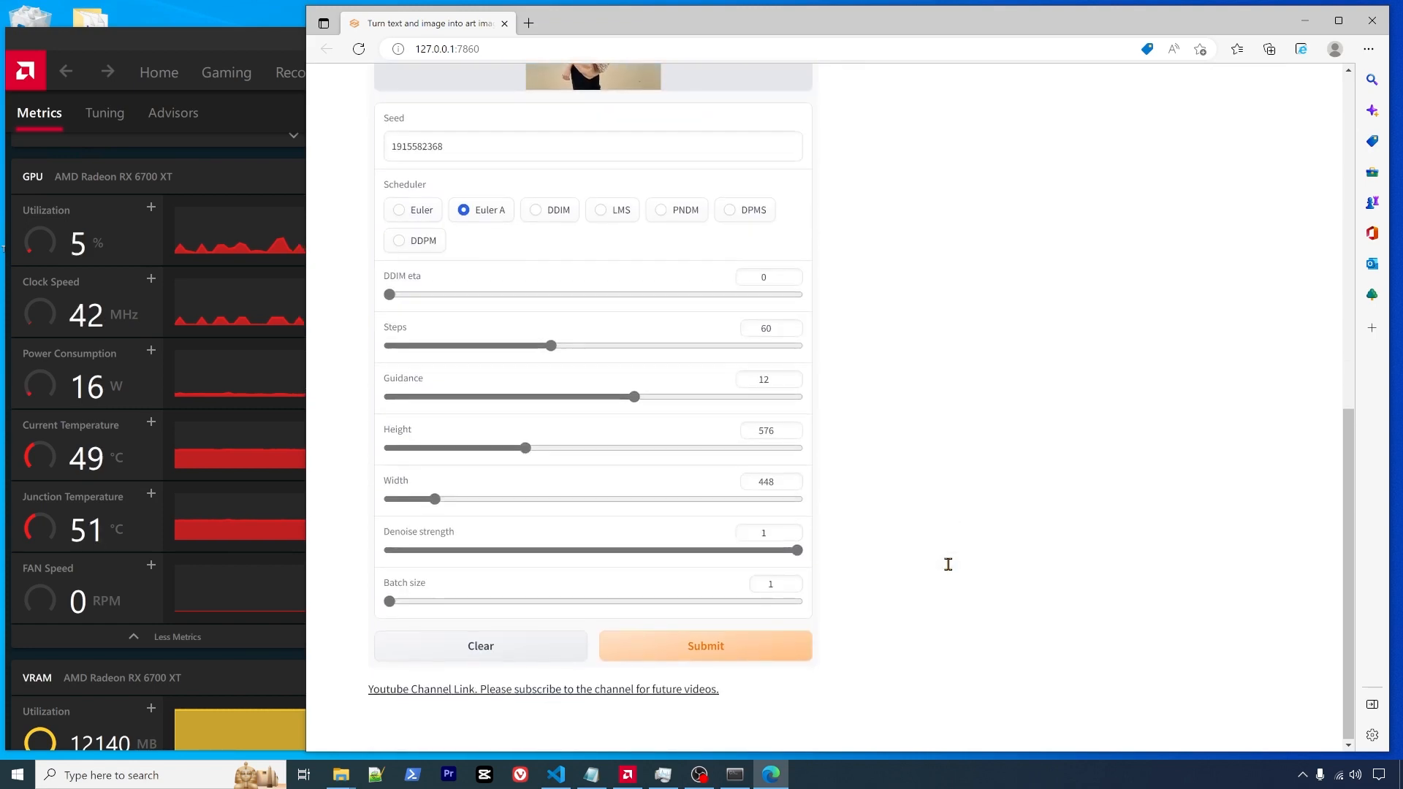
left_click(717, 652)
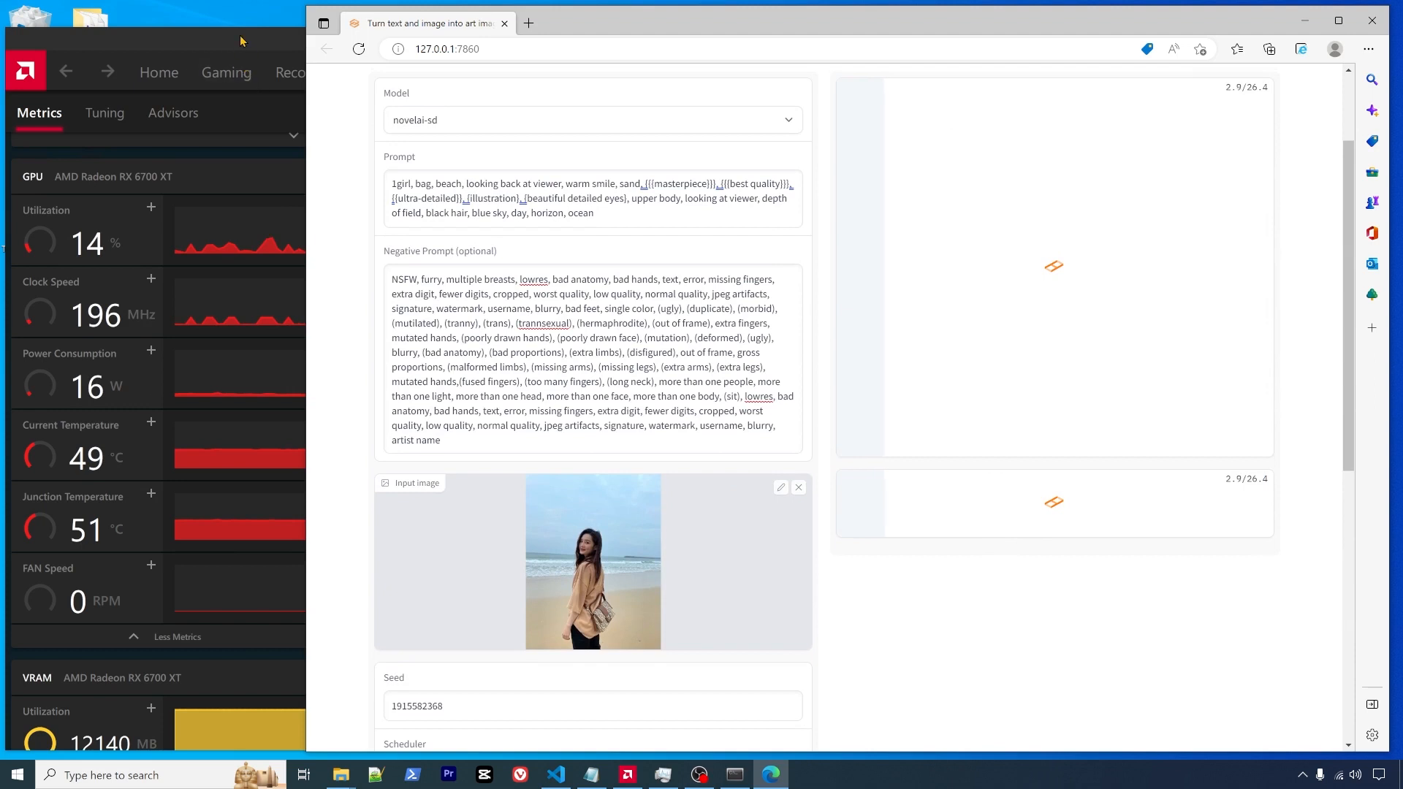
- Watch the RX 6700 XT metrics (98% load, 167 W) beside the console's generation progress
left_click_drag(245, 50, 238, 17)
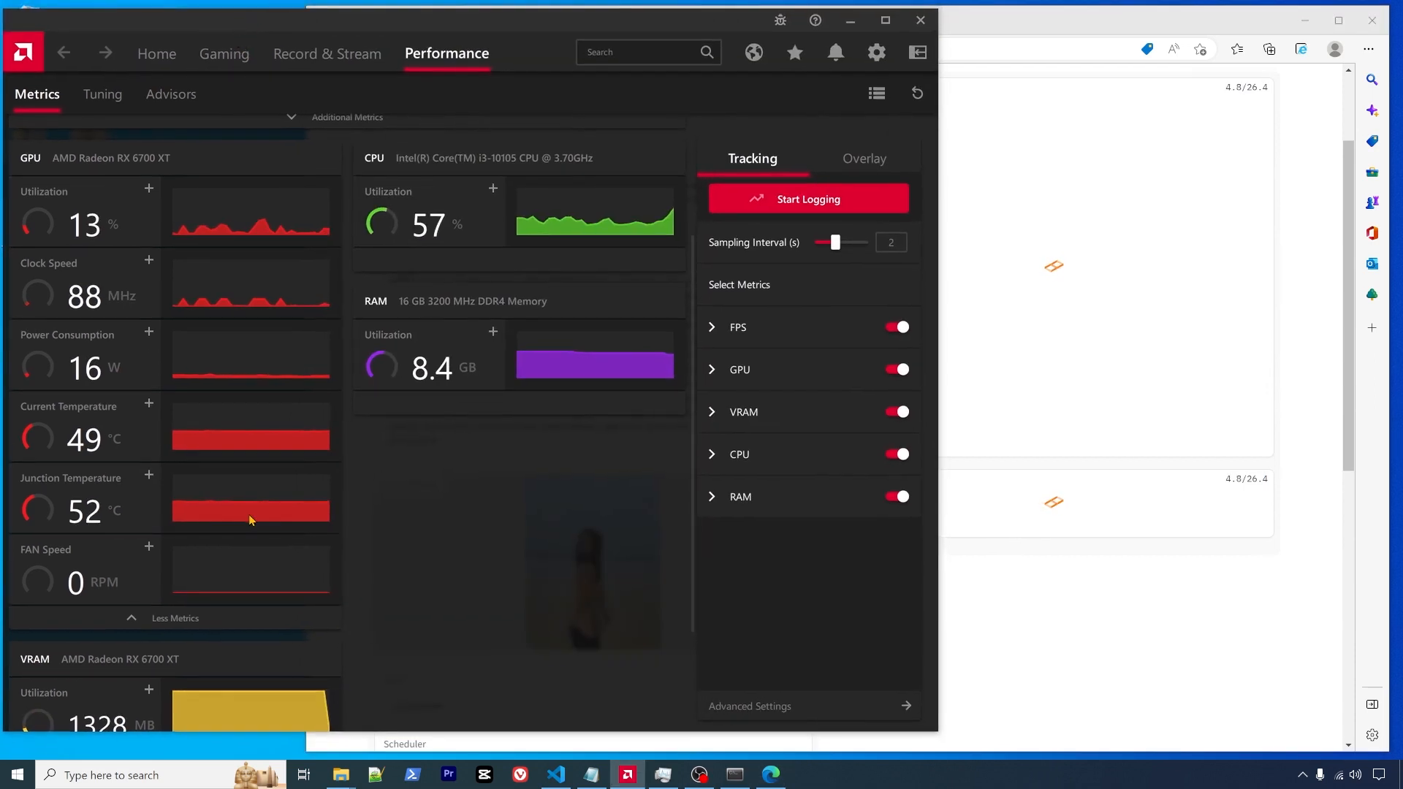
scroll(295, 589, "down", 1)
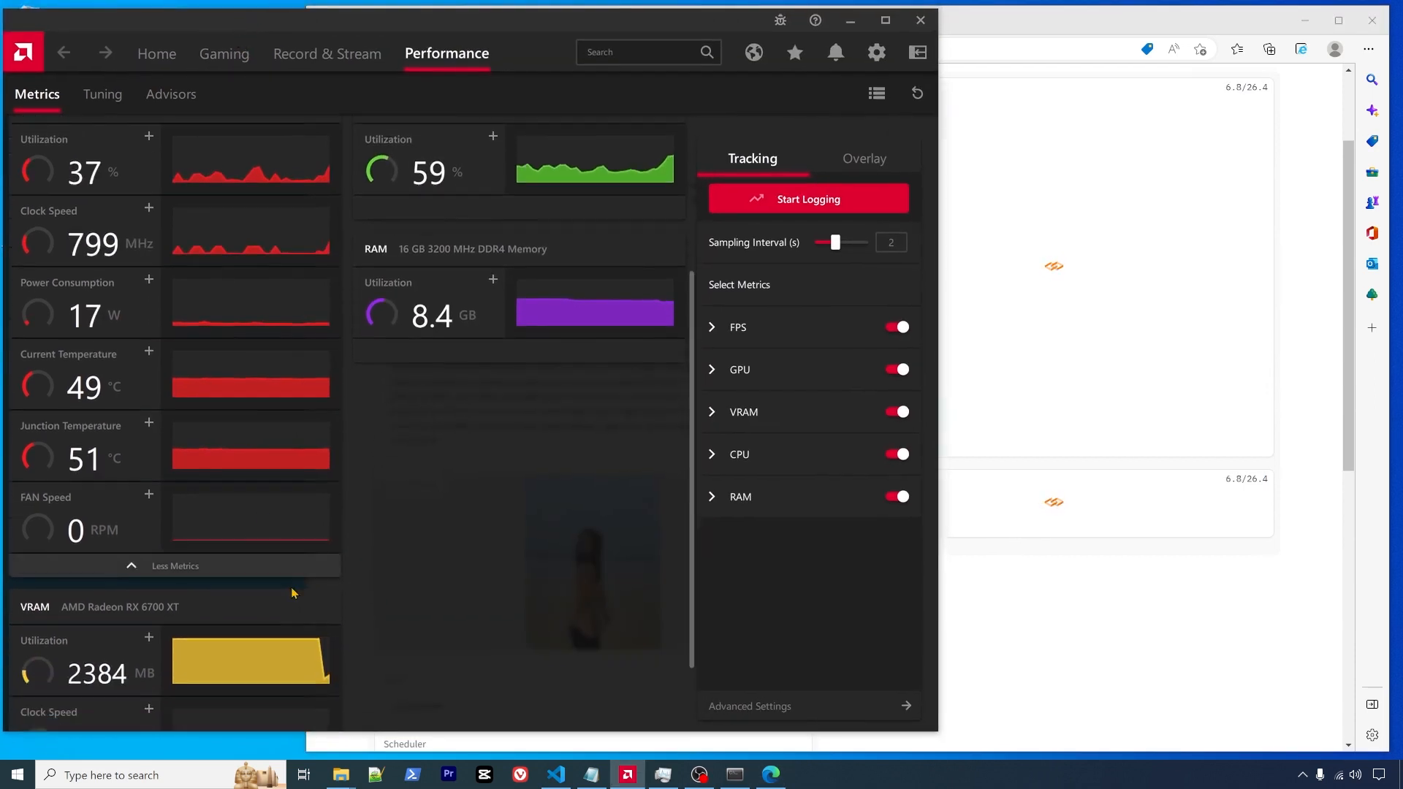
scroll(250, 343, "up", 2)
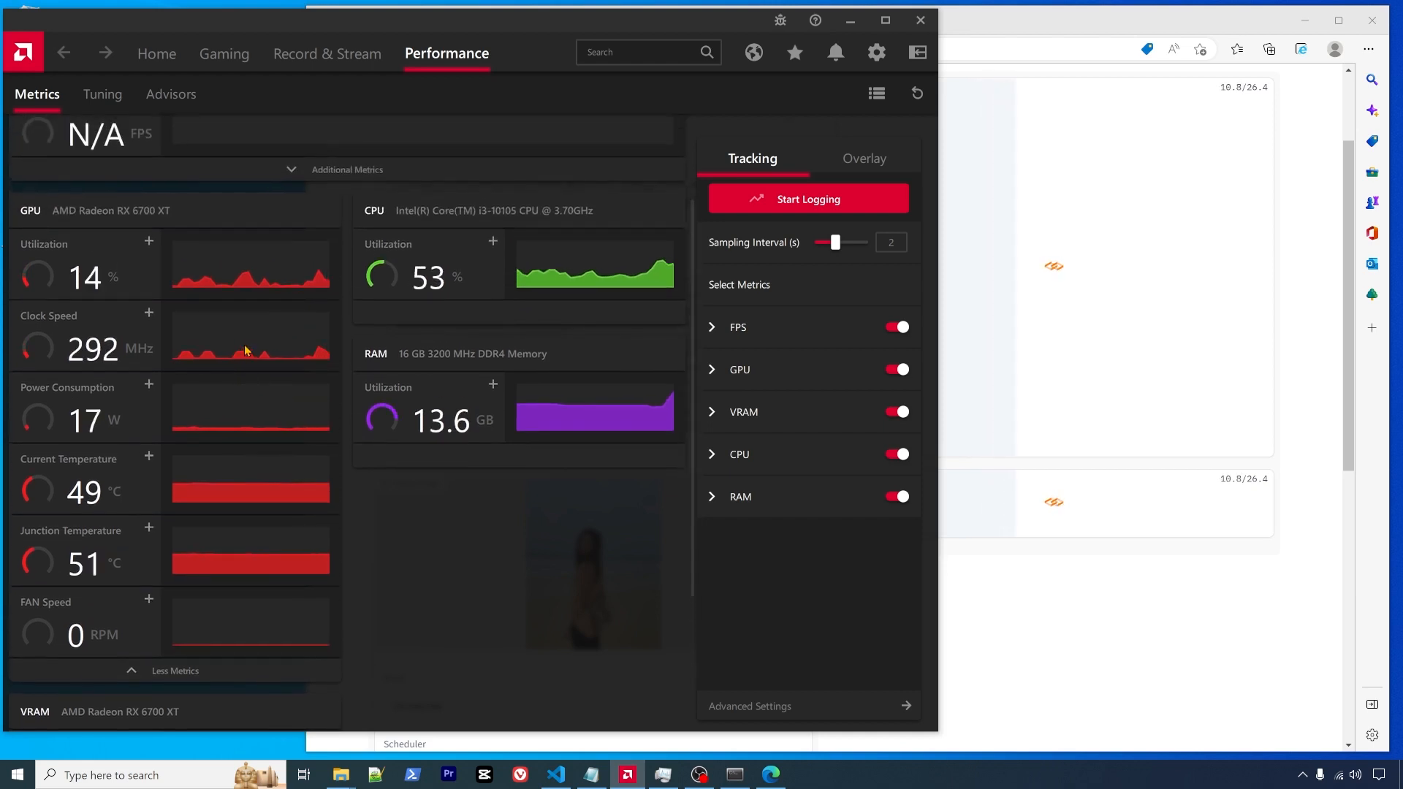
scroll(246, 351, "down", 1)
scroll(246, 350, "down", 2)
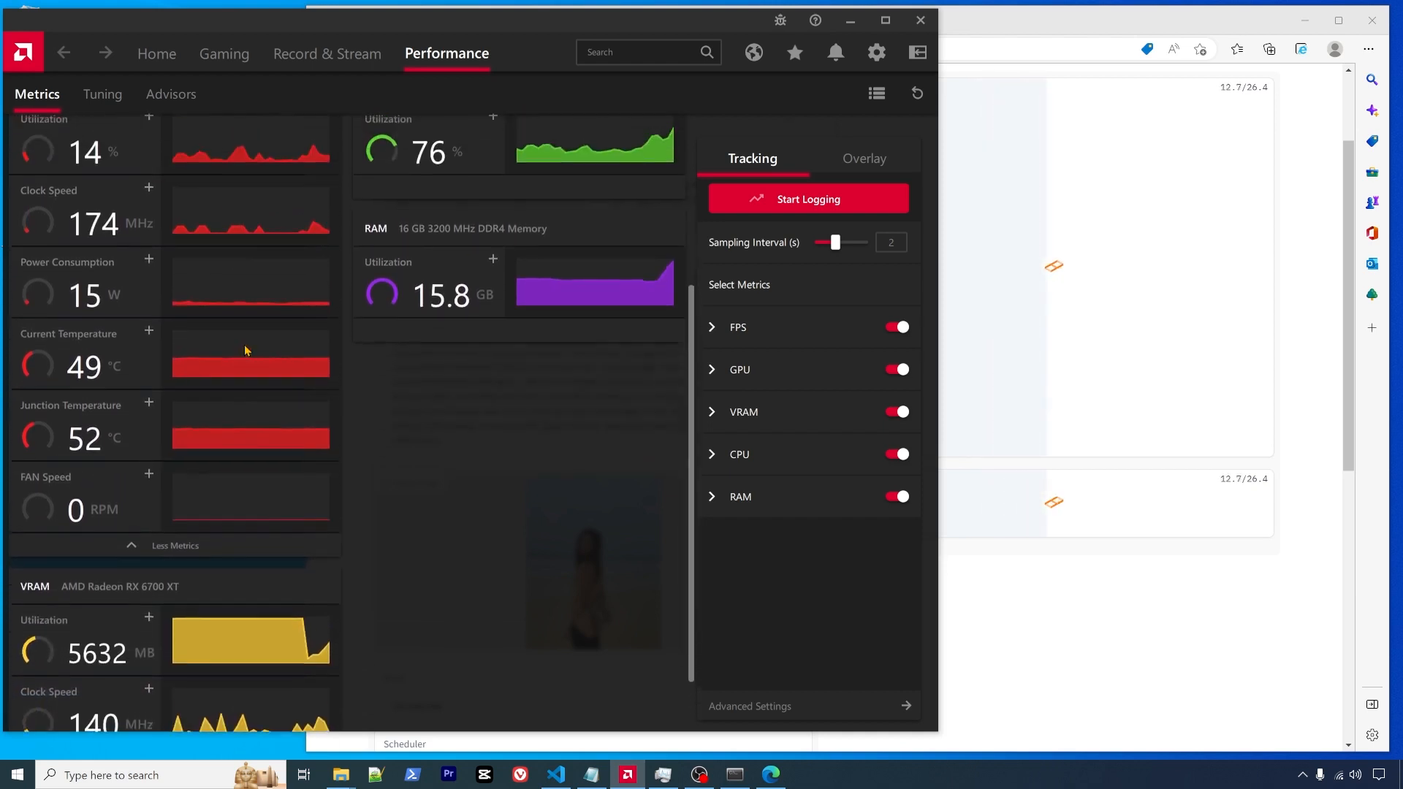
left_click(735, 774)
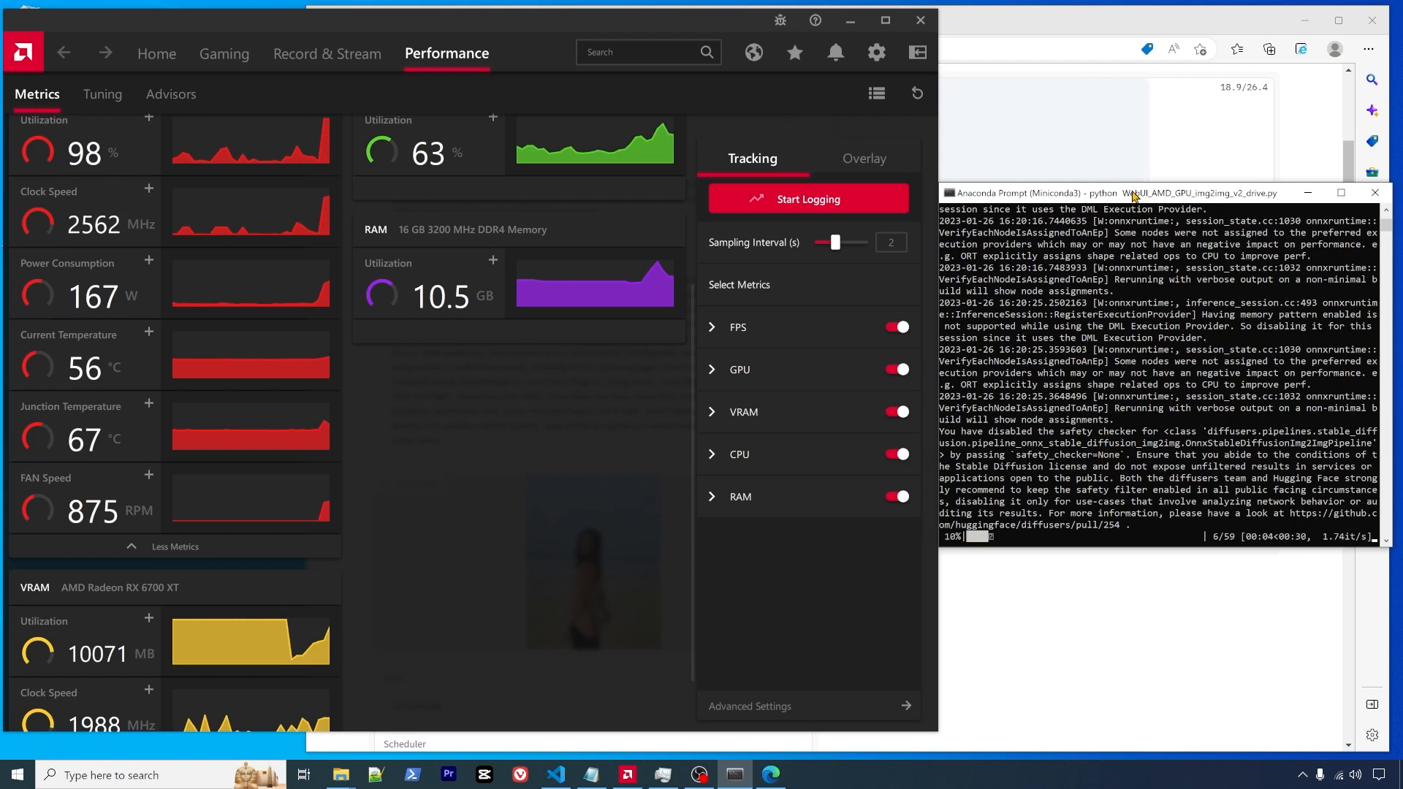
left_click_drag(1126, 191, 549, 363)
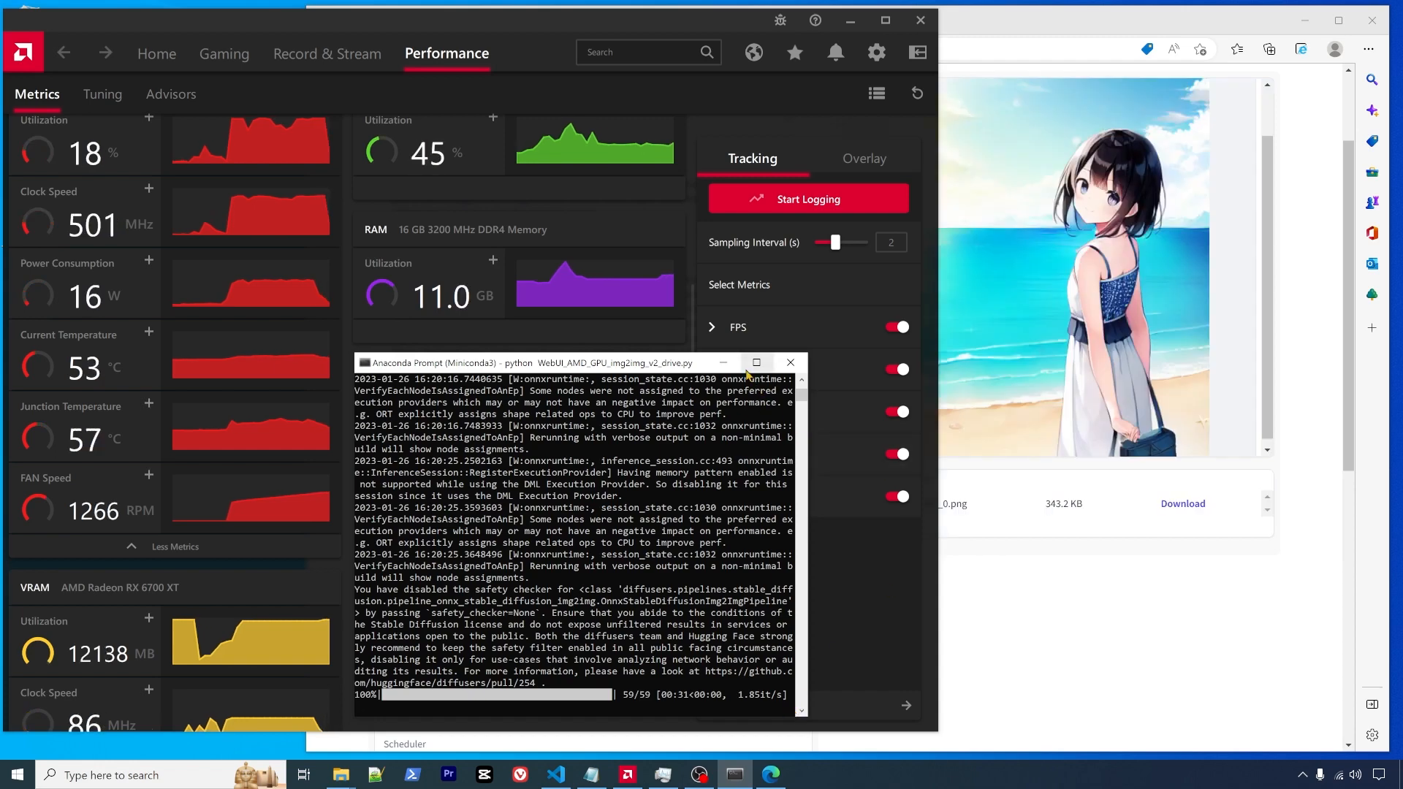
- Return to the web UI and enlarge the new image of the girl in a white and blue dress
left_click(723, 363)
left_click(1067, 625)
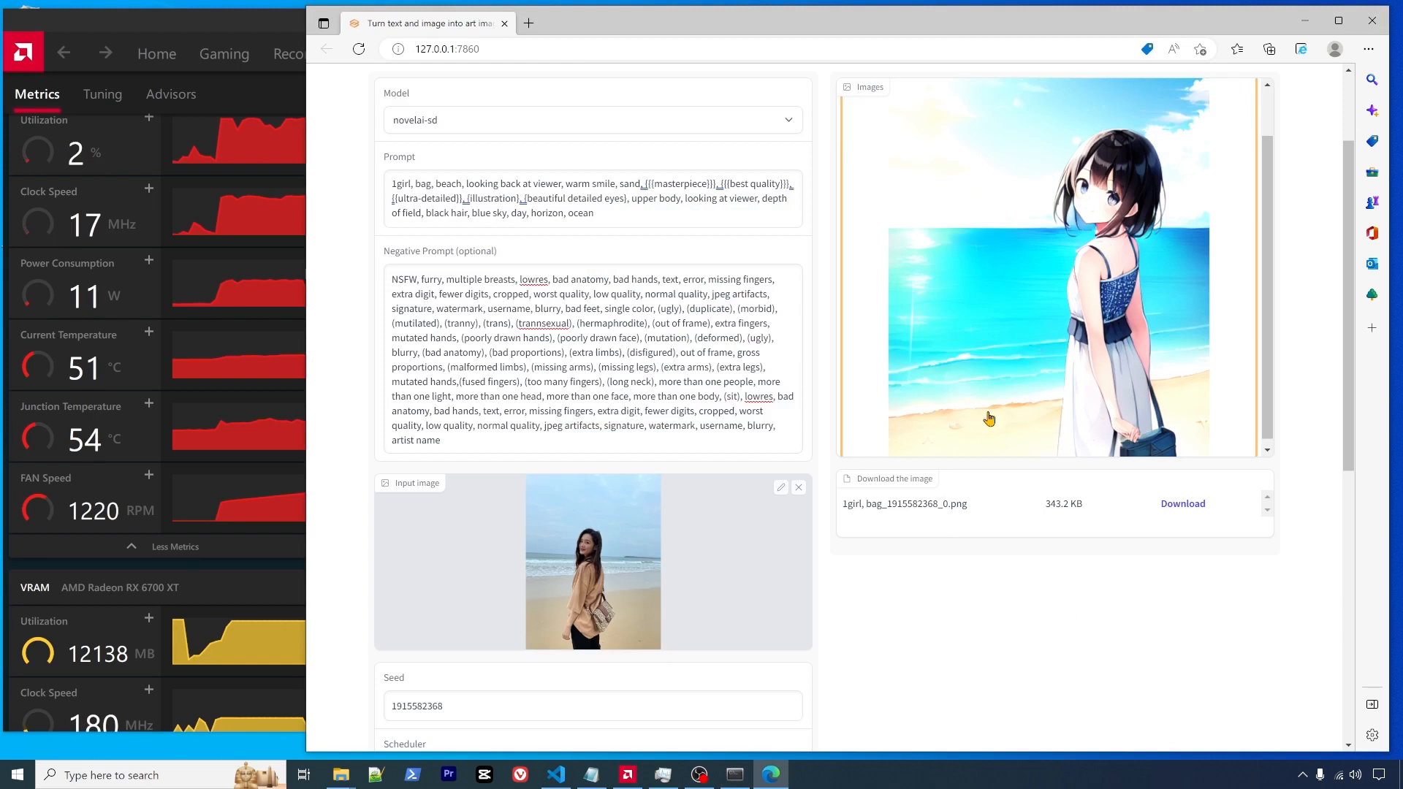
scroll(1013, 365, "up", 2)
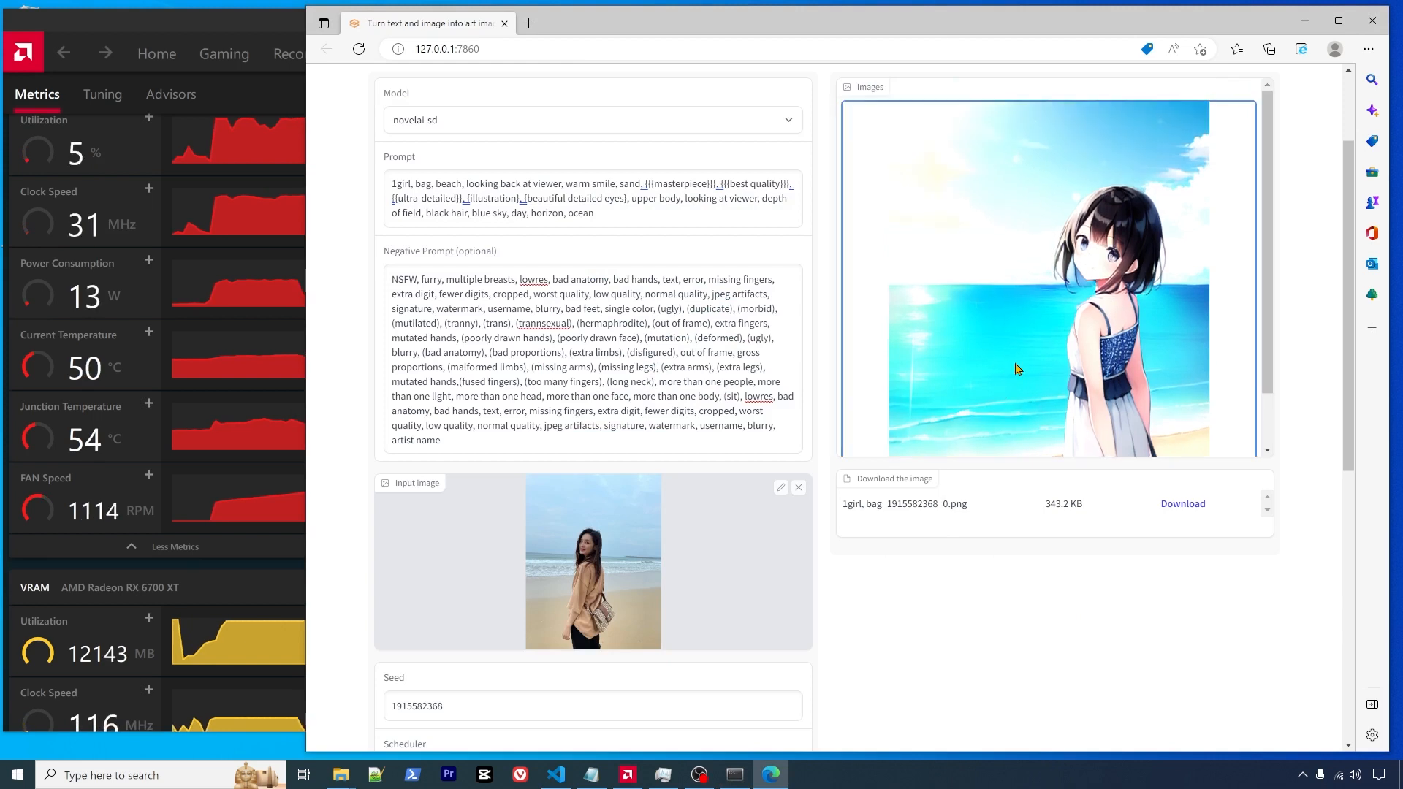
left_click(1016, 370)
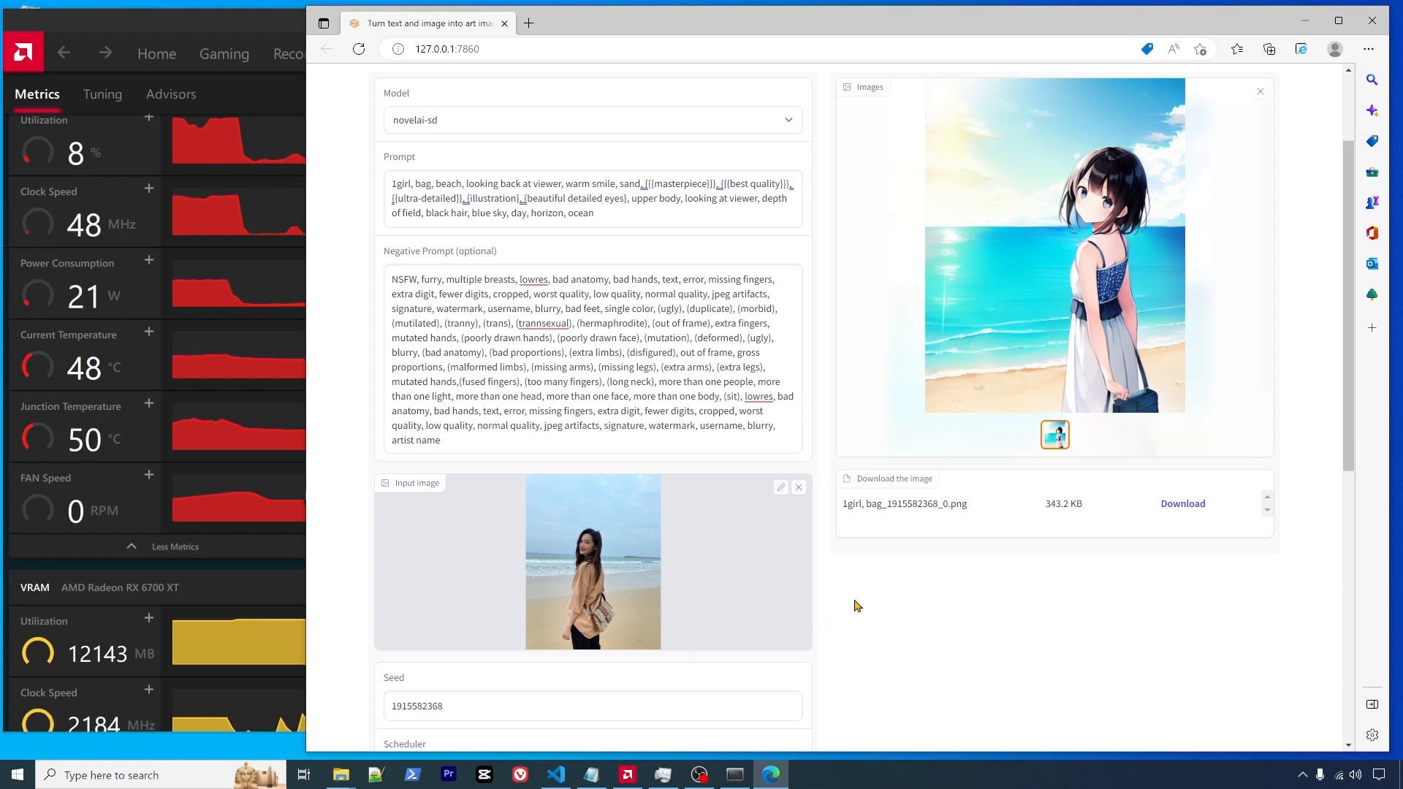
left_click(1184, 503)
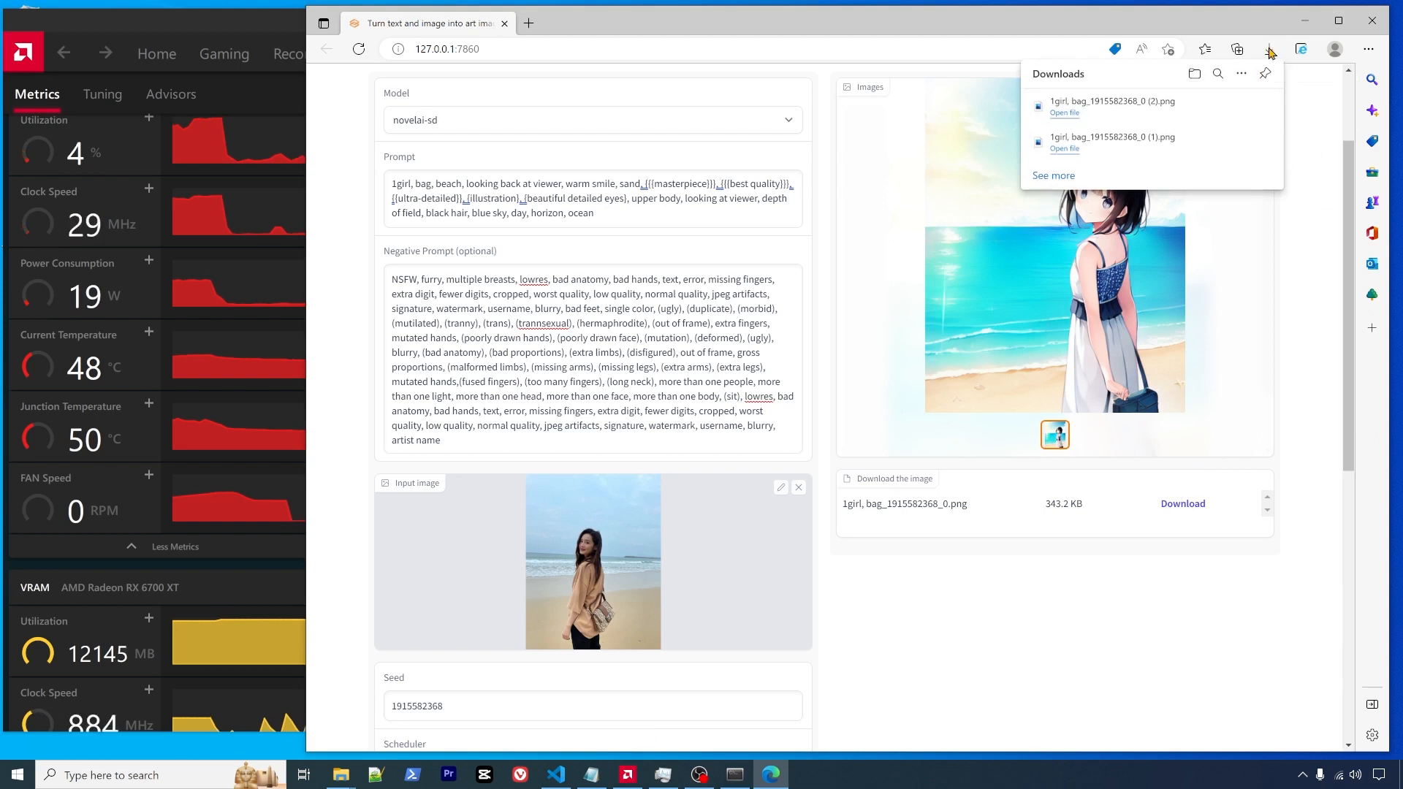
left_click(1270, 50)
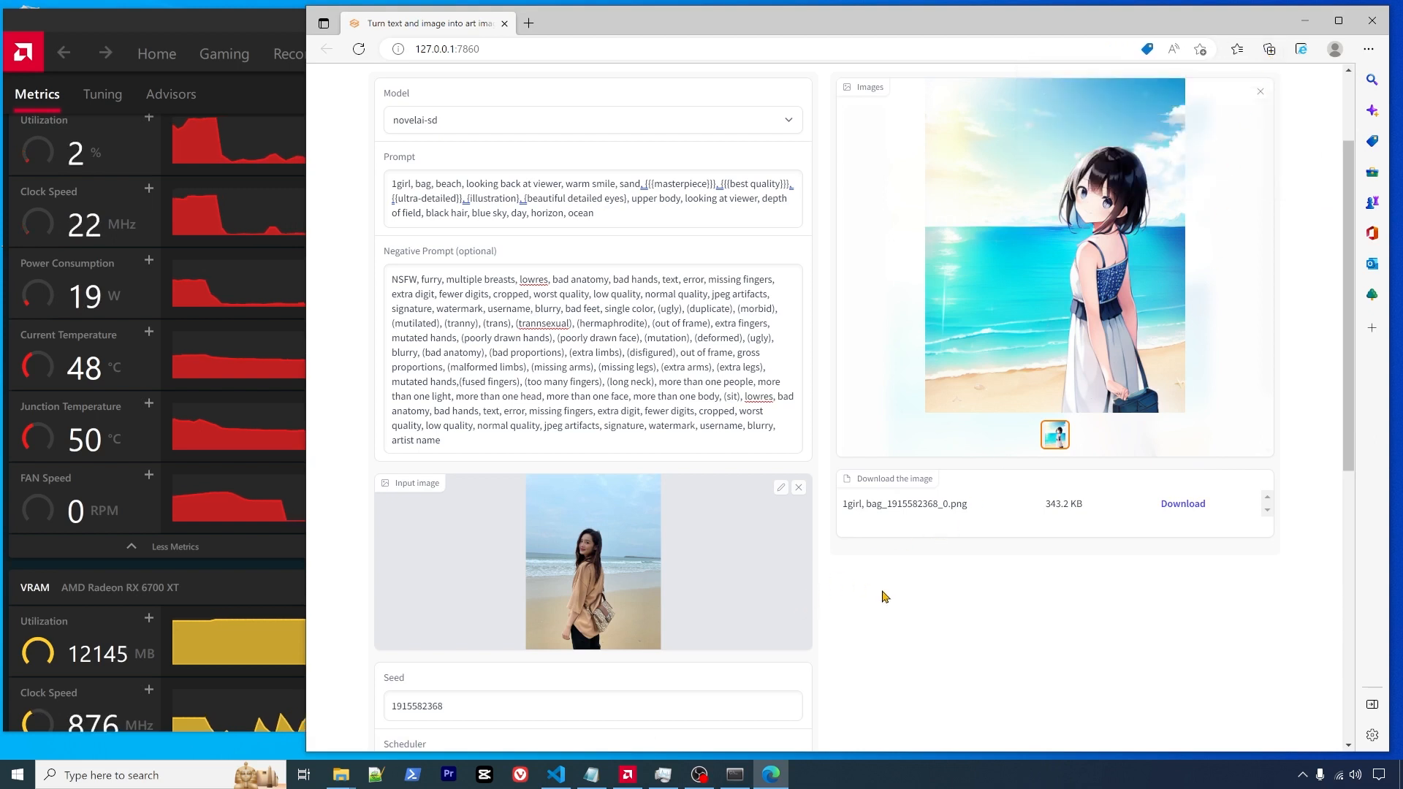